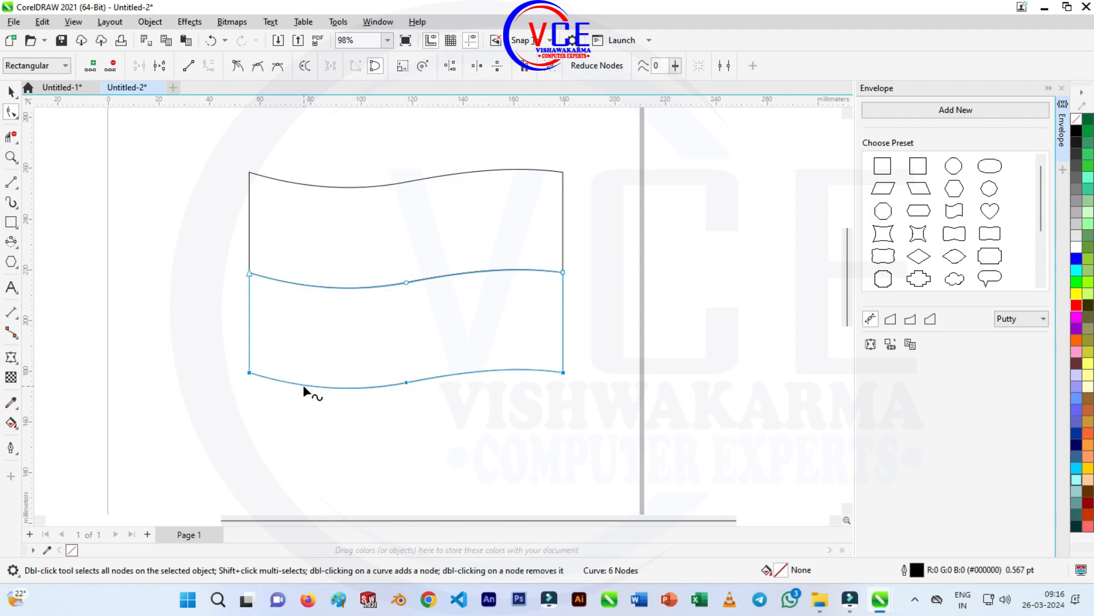
Step: Nudge the bottom nodes of the lower wavy shape straight up until the shape is about 22.6 mm tall
{"action": "key", "text": "Up"}
{"action": "key", "text": "Up"}
{"action": "key", "text": "Up"}
{"action": "key", "text": "Up"}
{"action": "key", "text": "Up"}
{"action": "key", "text": "Up"}
{"action": "key", "text": "Up"}
{"action": "key", "text": "Up"}
{"action": "key", "text": "Up"}
{"action": "key", "text": "Up"}
{"action": "key", "text": "Up"}
{"action": "key", "text": "Up"}
{"action": "key", "text": "Up"}
{"action": "key", "text": "Up"}
{"action": "key", "text": "Up"}
{"action": "key", "text": "Up"}
{"action": "key", "text": "Up"}
{"action": "key", "text": "Up"}
{"action": "key", "text": "Up"}
{"action": "key", "text": "Up"}
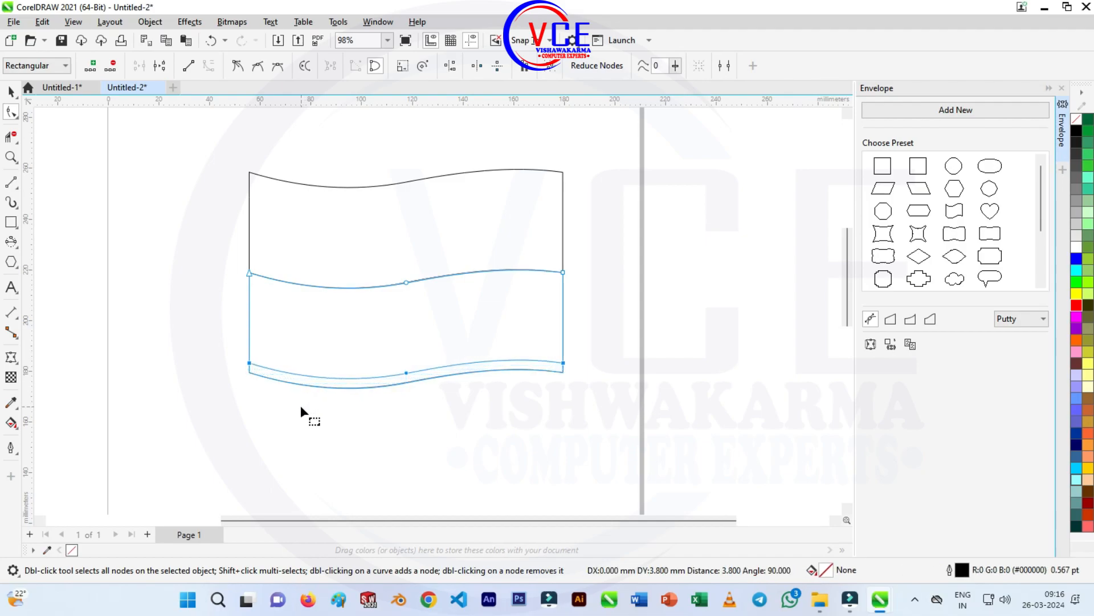
{"action": "key", "text": "Up"}
{"action": "key", "text": "Up"}
{"action": "key", "text": "Up"}
{"action": "key", "text": "Up"}
{"action": "key", "text": "Up"}
{"action": "key", "text": "Up"}
{"action": "key", "text": "Up"}
{"action": "key", "text": "Up"}
{"action": "key", "text": "Up"}
{"action": "key", "text": "Up"}
{"action": "key", "text": "Up"}
{"action": "key", "text": "Up"}
{"action": "key", "text": "Up"}
{"action": "key", "text": "Up"}
{"action": "key", "text": "Up"}
{"action": "key", "text": "Up"}
{"action": "key", "text": "Up"}
{"action": "key", "text": "Up"}
{"action": "key", "text": "Up"}
{"action": "key", "text": "Up"}
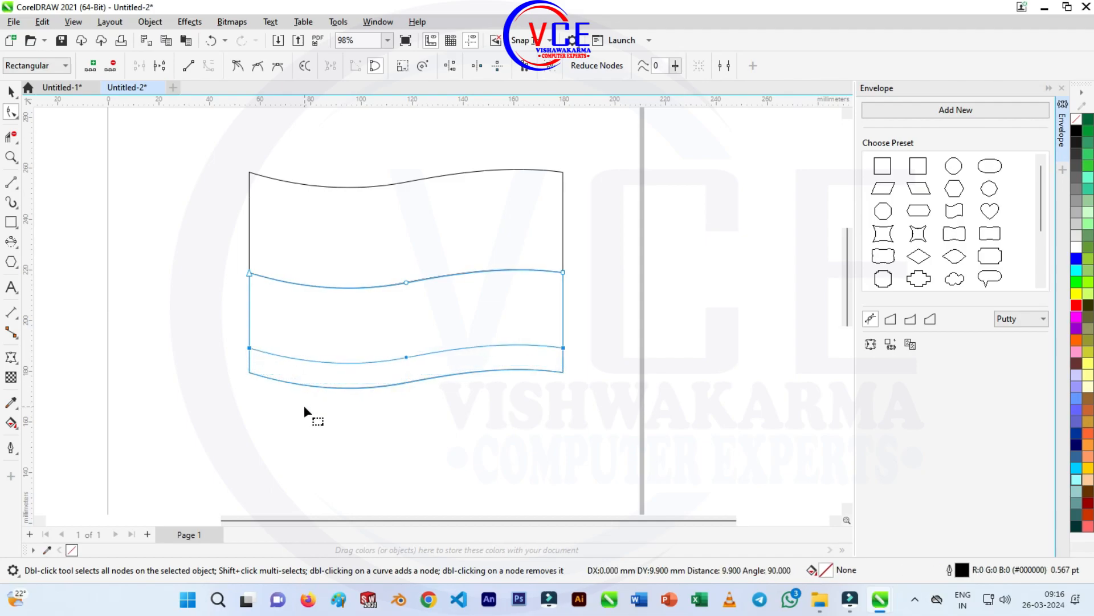
{"action": "key", "text": "Up"}
{"action": "key", "text": "Up"}
{"action": "key", "text": "Up"}
{"action": "key", "text": "Up"}
{"action": "key", "text": "Up"}
{"action": "key", "text": "Up"}
{"action": "key", "text": "Up"}
{"action": "key", "text": "Up"}
{"action": "key", "text": "Up"}
{"action": "key", "text": "Up"}
{"action": "key", "text": "Up"}
{"action": "key", "text": "Up"}
{"action": "key", "text": "Up"}
{"action": "key", "text": "Up"}
{"action": "key", "text": "Up"}
{"action": "key", "text": "Up"}
{"action": "key", "text": "Up"}
{"action": "key", "text": "Up"}
{"action": "key", "text": "Up"}
{"action": "key", "text": "Up"}
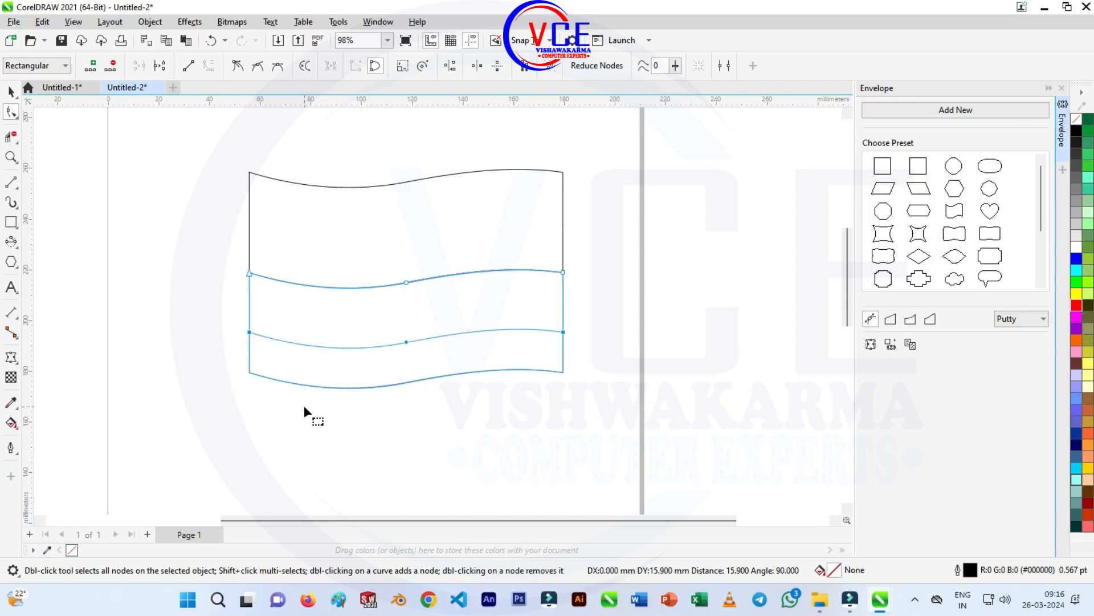
{"action": "key", "text": "Up"}
{"action": "key", "text": "Up"}
{"action": "key", "text": "Up"}
{"action": "key", "text": "Up"}
{"action": "key", "text": "Up"}
{"action": "key", "text": "Up"}
{"action": "key", "text": "Up"}
{"action": "key", "text": "Up"}
{"action": "key", "text": "Up"}
{"action": "key", "text": "Up"}
{"action": "key", "text": "Up"}
{"action": "key", "text": "Up"}
{"action": "key", "text": "Up"}
{"action": "key", "text": "Up"}
{"action": "key", "text": "Up"}
{"action": "key", "text": "Up"}
{"action": "key", "text": "Up"}
{"action": "key", "text": "Up"}
{"action": "key", "text": "Up"}
{"action": "key", "text": "Up"}
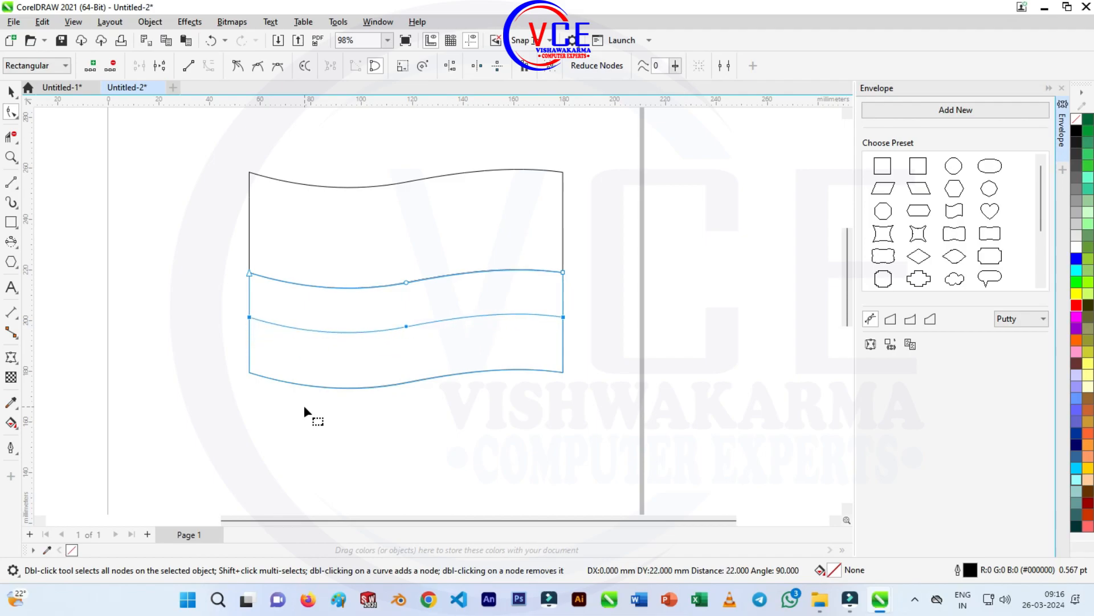
Step: Draw a 3-point ellipse about 27.5 by 15.3 mm, with its short axis spanning the narrow lower strip's left edge
{"action": "scroll", "coordinate": [240, 259], "scroll_direction": "up", "scroll_amount": 4}
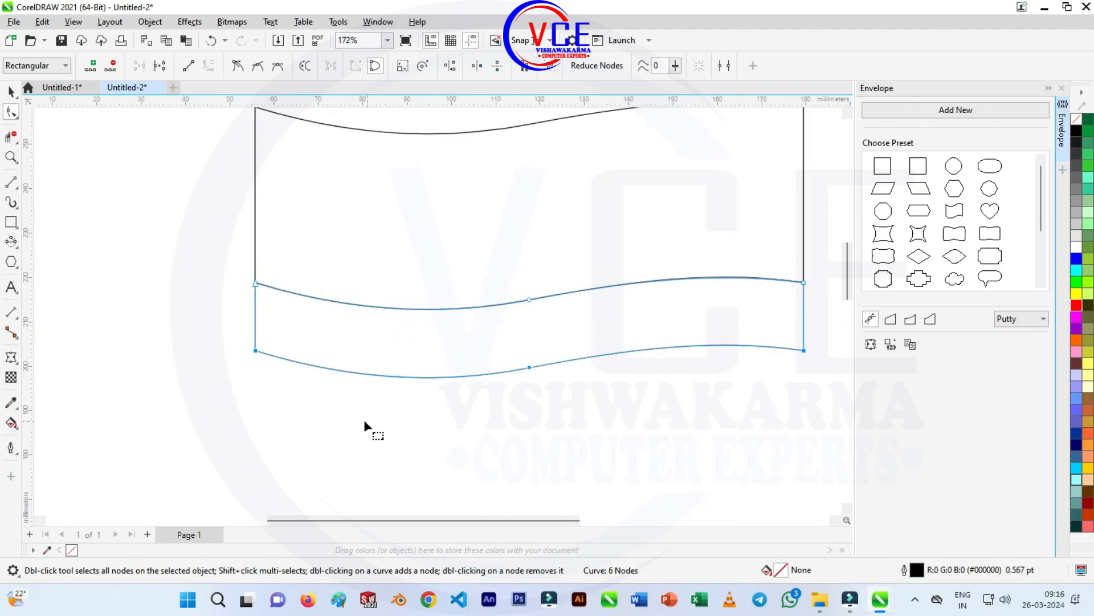
{"action": "left_click", "coordinate": [11, 242]}
{"action": "left_click", "coordinate": [49, 258]}
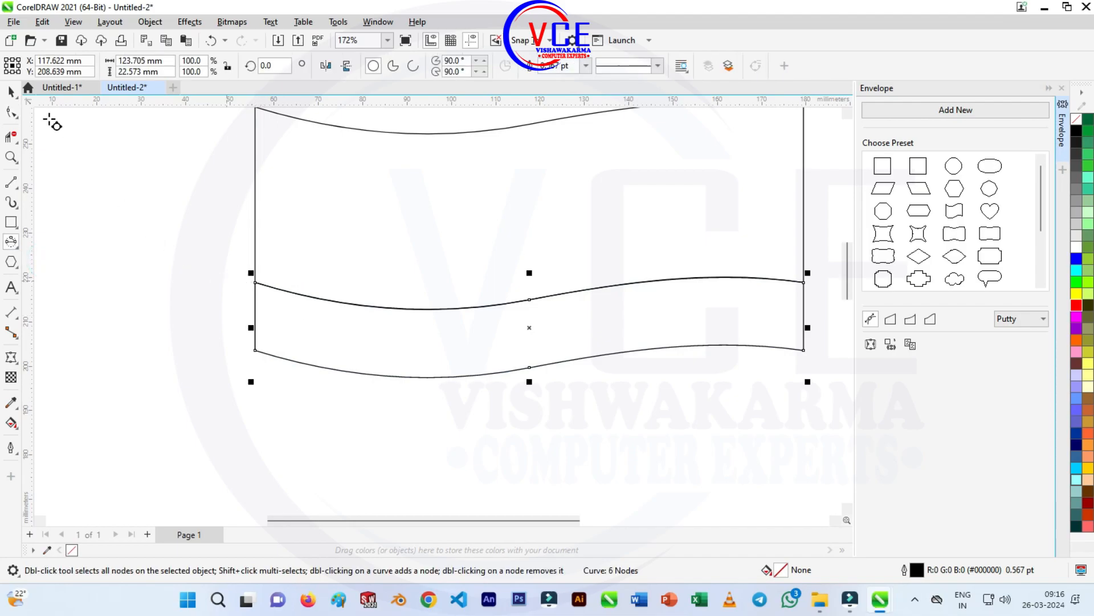
{"action": "left_click", "coordinate": [19, 91]}
{"action": "left_click", "coordinate": [164, 213]}
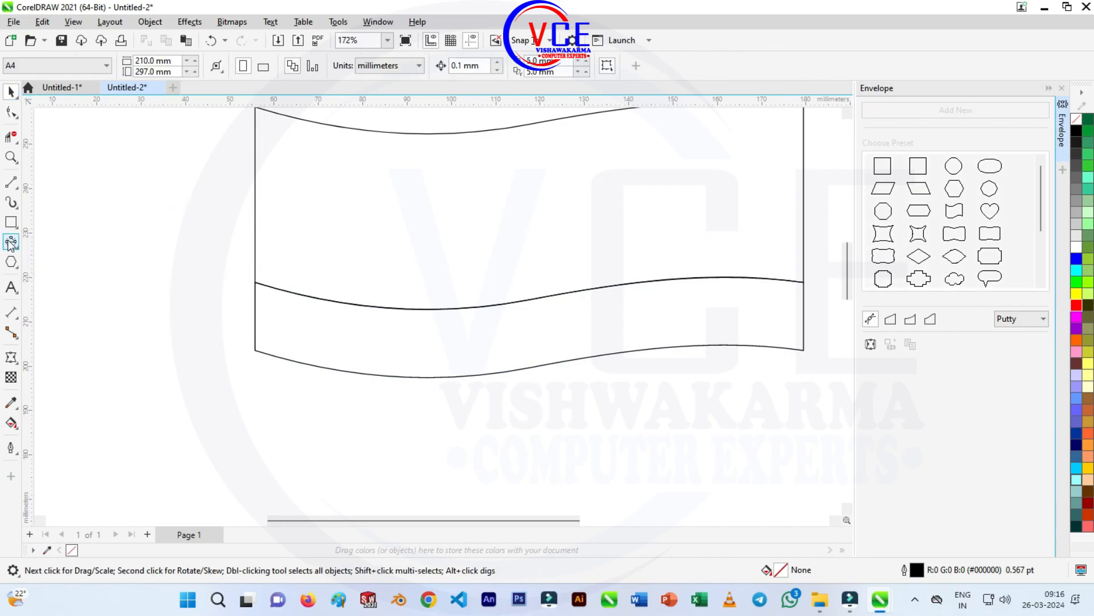
{"action": "left_click", "coordinate": [8, 244]}
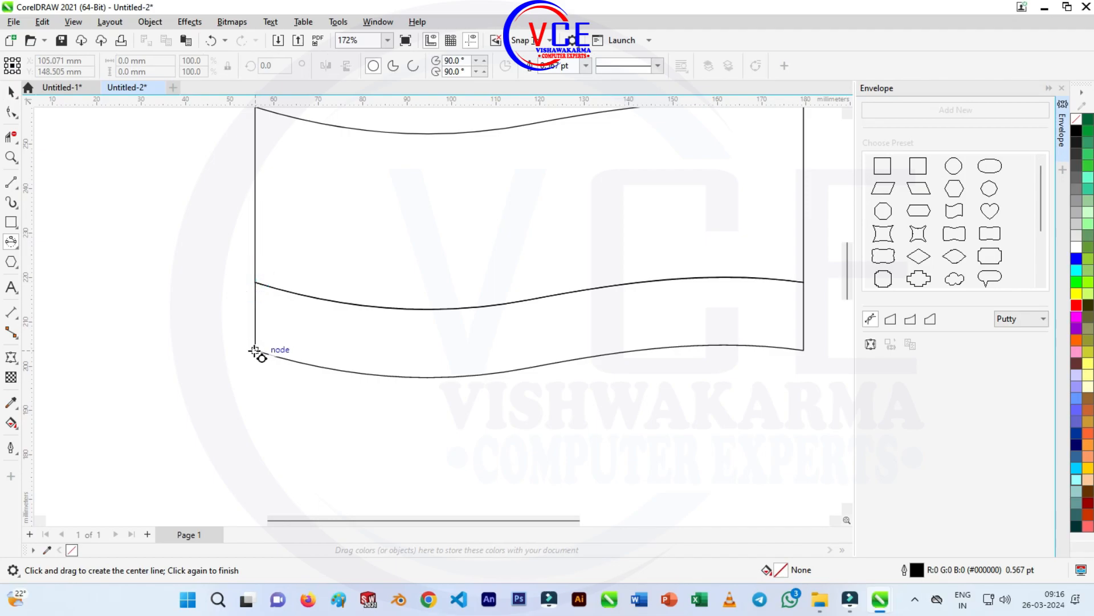
{"action": "left_click_drag", "start_coordinate": [255, 350], "coordinate": [255, 282]}
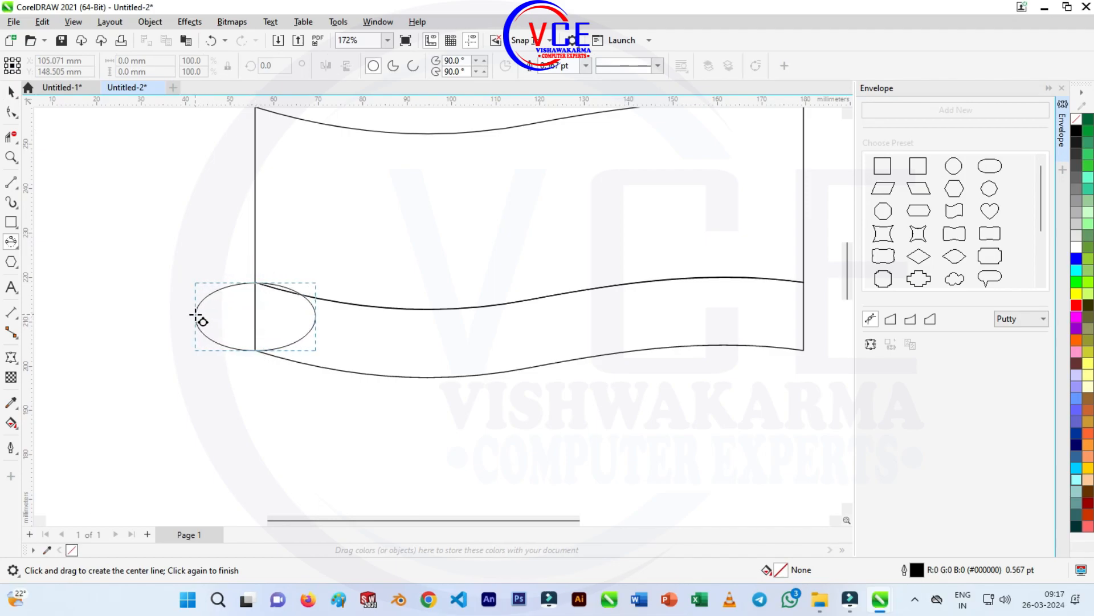
{"action": "left_click", "coordinate": [196, 315]}
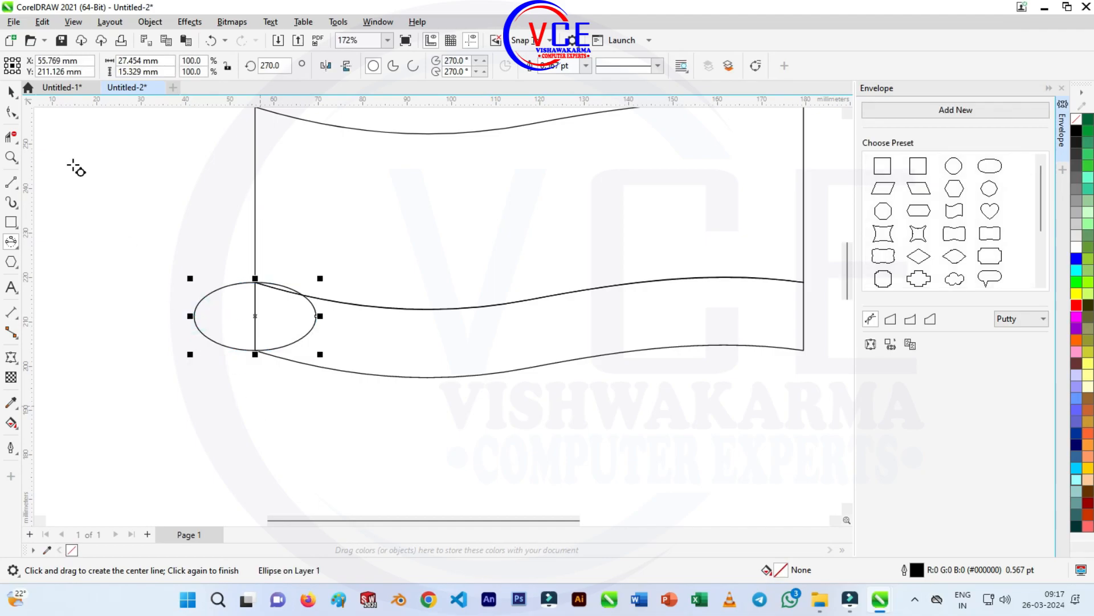
Step: Copy the ellipse up to the upper shape's top-left corner and join both ellipses' left quadrants with a vertical line about 39.5 mm long
{"action": "key", "text": "space"}
{"action": "scroll", "coordinate": [232, 347], "scroll_direction": "down", "scroll_amount": 4}
{"action": "scroll", "coordinate": [237, 293], "scroll_direction": "up", "scroll_amount": 5}
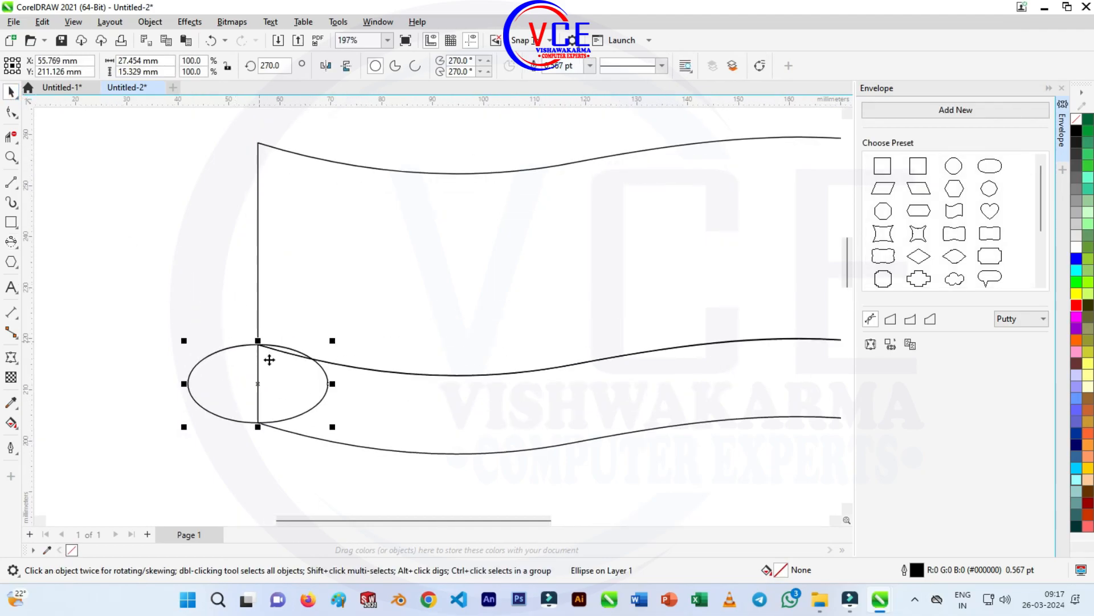
{"action": "left_click_drag", "start_coordinate": [258, 344], "coordinate": [258, 142]}
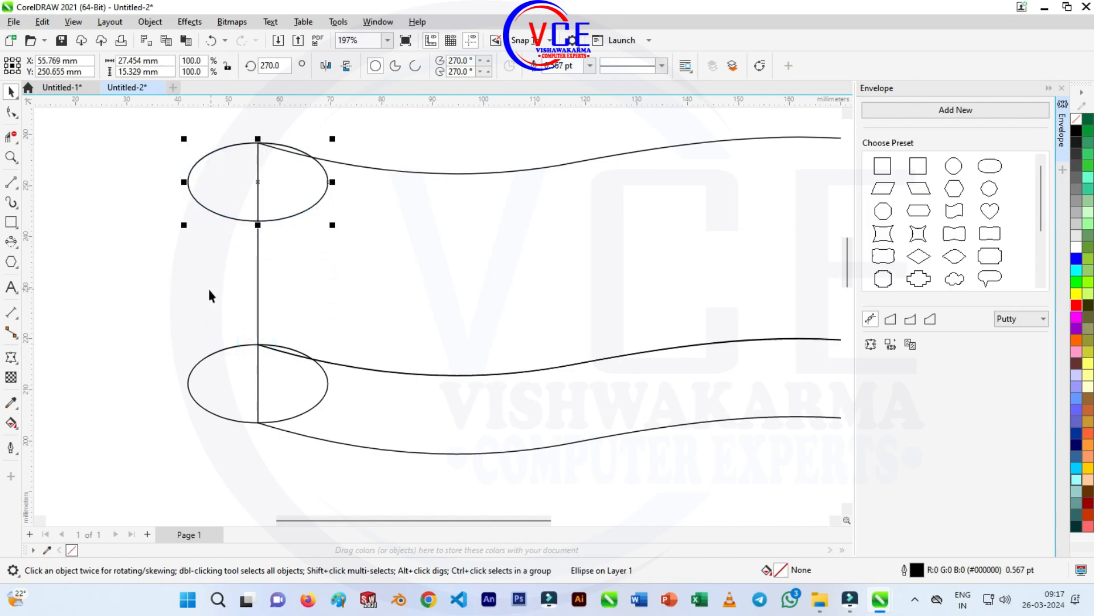
{"action": "left_click", "coordinate": [11, 182]}
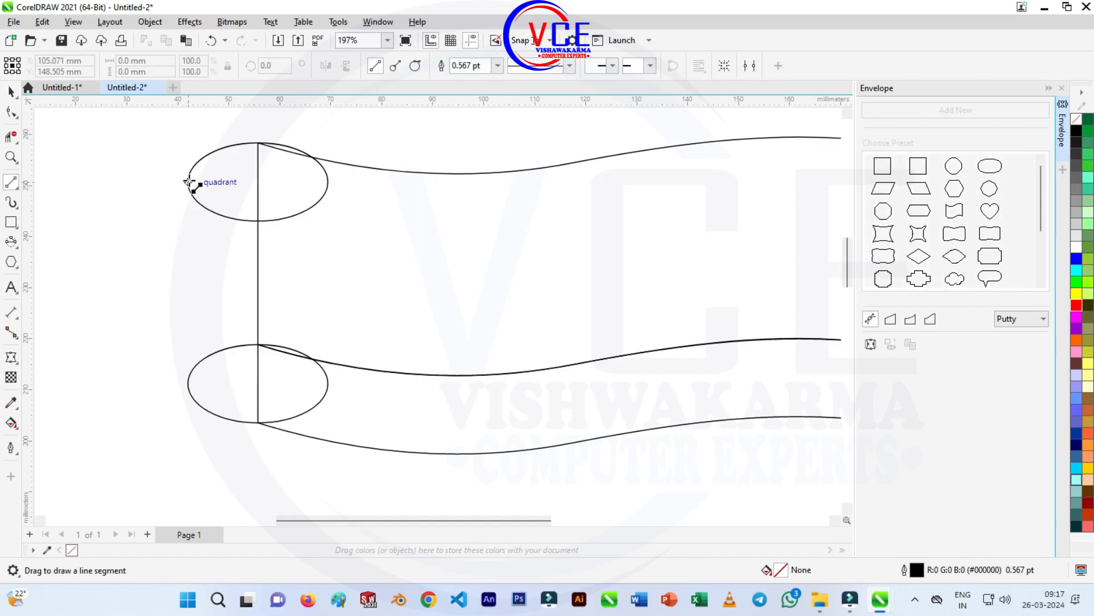
{"action": "left_click_drag", "start_coordinate": [188, 181], "coordinate": [188, 387]}
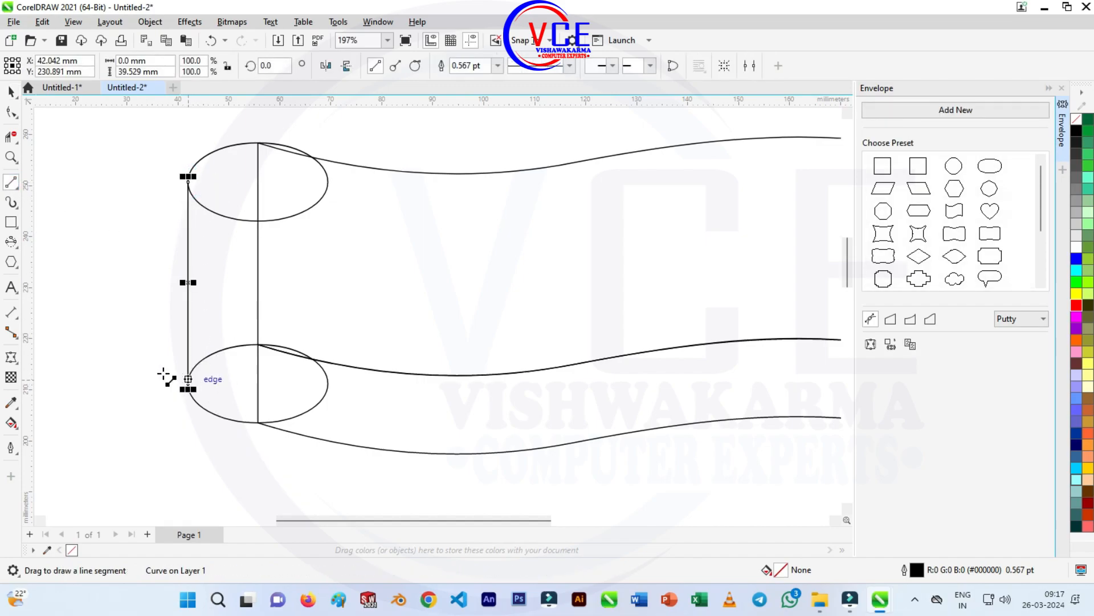
Step: Use Virtual Segment Delete to remove the upper shape's left edge and all of the top ellipse except its upper-left arc
{"action": "left_click", "coordinate": [10, 136]}
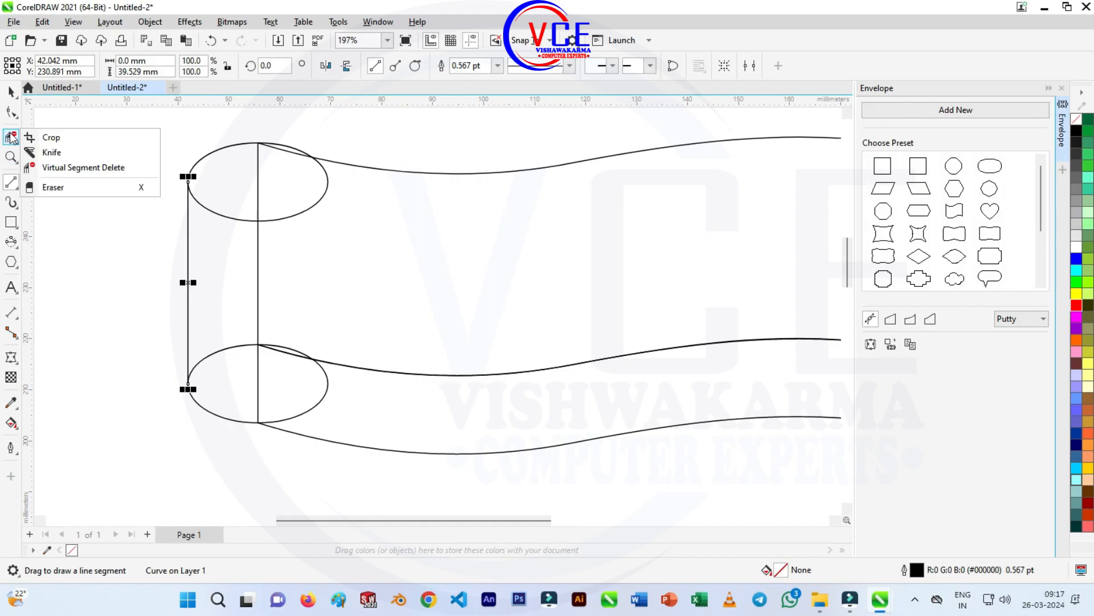
{"action": "left_click", "coordinate": [68, 167]}
{"action": "left_click", "coordinate": [231, 216]}
{"action": "left_click", "coordinate": [259, 193]}
{"action": "left_click", "coordinate": [327, 191]}
{"action": "left_click", "coordinate": [294, 149]}
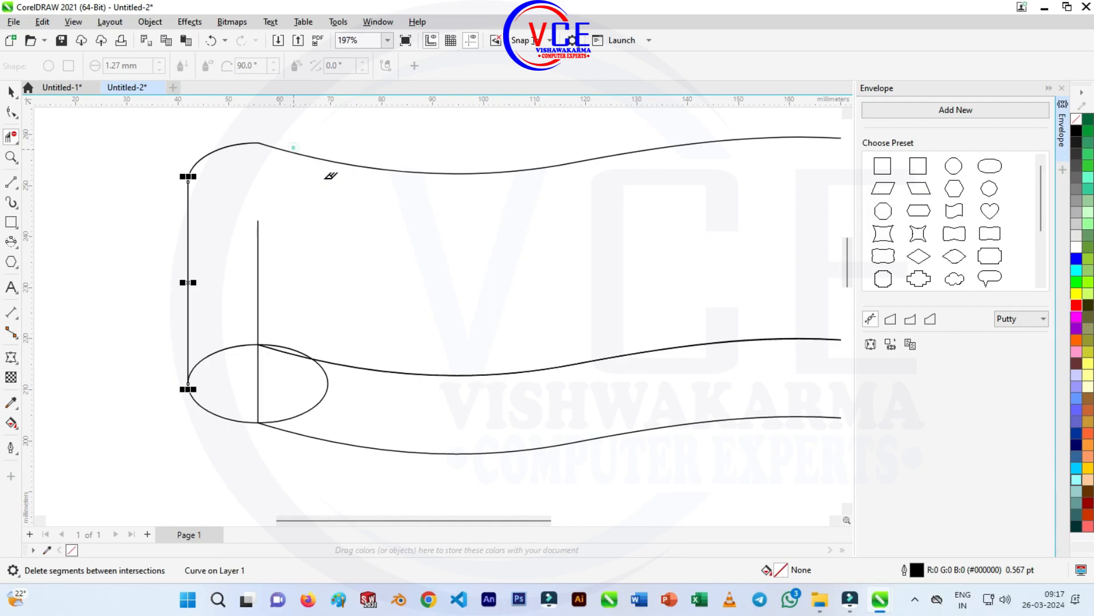
{"action": "left_click_drag", "start_coordinate": [283, 234], "coordinate": [245, 284]}
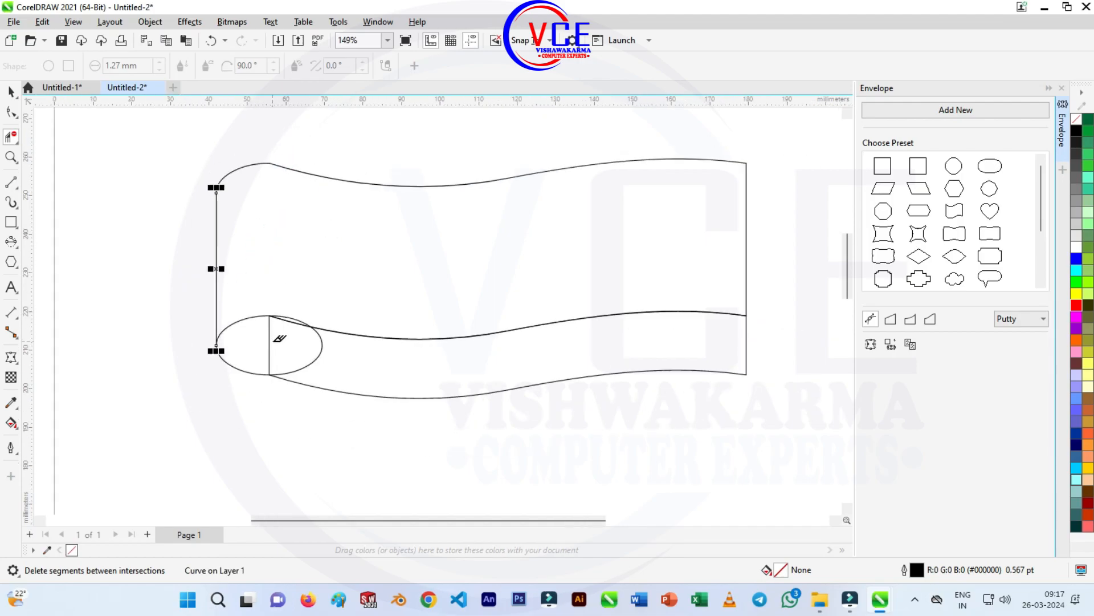
Step: Draw a vertical line about 15.3 mm long across the lower strip, a little to the right of the ellipse
{"action": "scroll", "coordinate": [285, 335], "scroll_direction": "up", "scroll_amount": 1}
{"action": "left_click", "coordinate": [11, 183]}
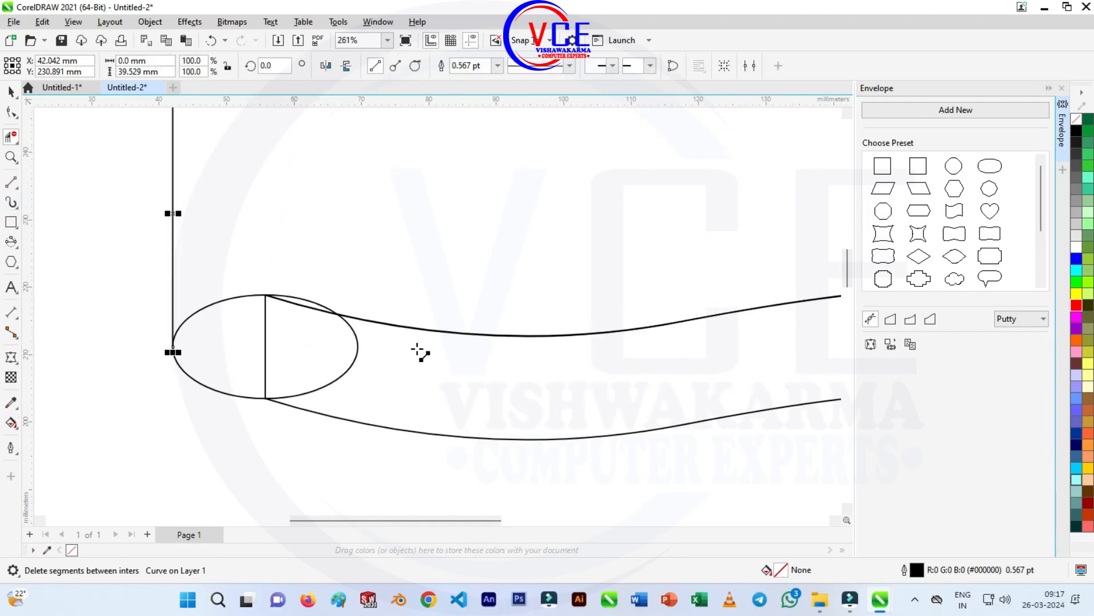
{"action": "left_click_drag", "start_coordinate": [413, 329], "coordinate": [413, 432]}
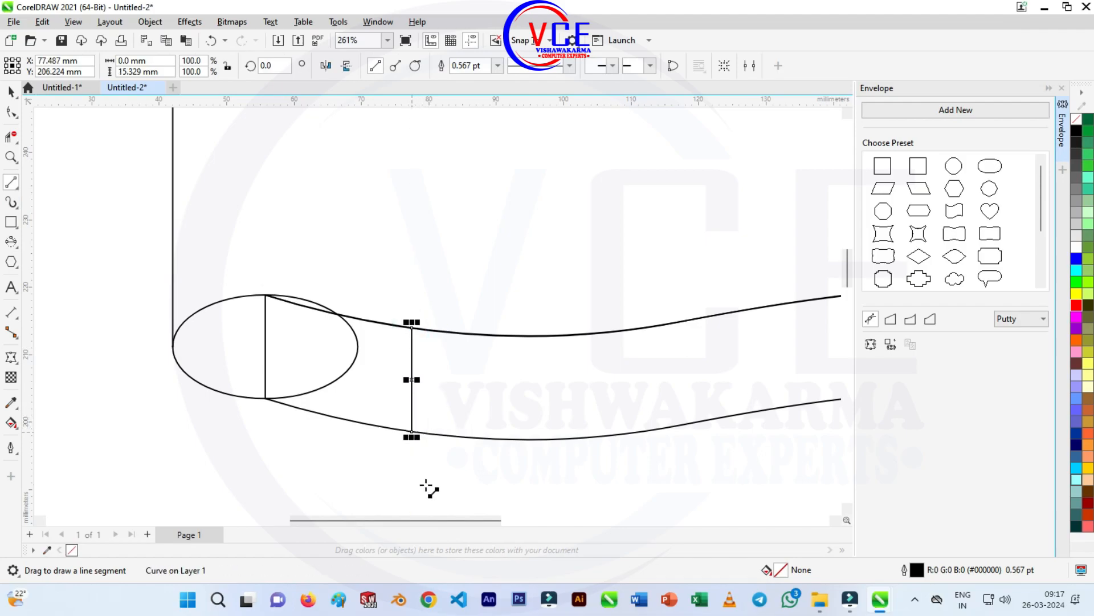
Step: Delete the bottom ellipse's right half, the lower strip's left edge, and the part of the strip beyond the vertical line
{"action": "left_click", "coordinate": [11, 137]}
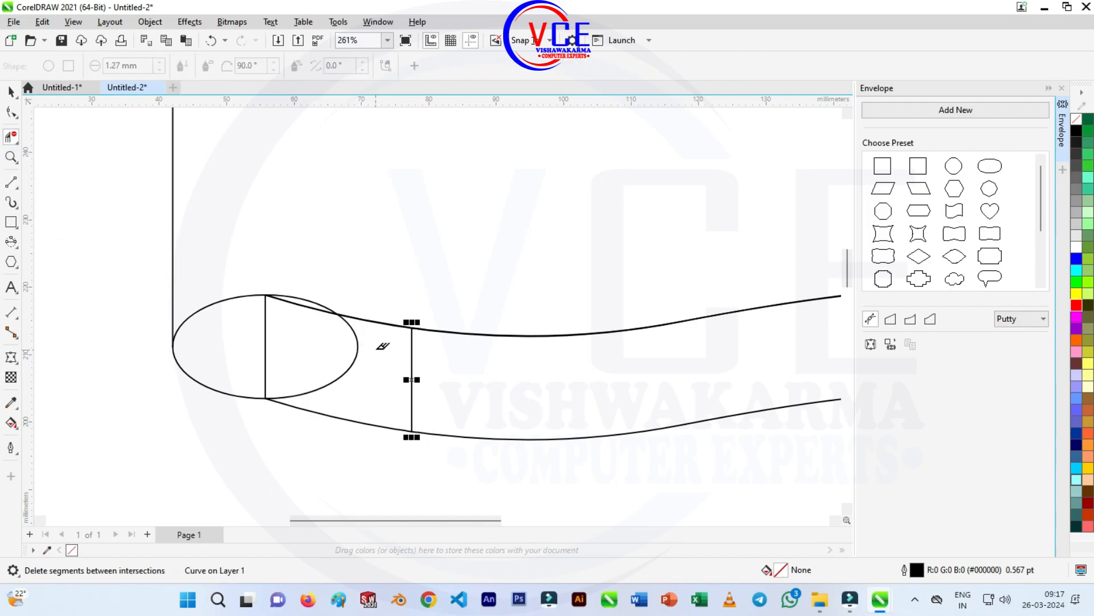
{"action": "left_click", "coordinate": [358, 342]}
{"action": "left_click", "coordinate": [266, 328]}
{"action": "left_click", "coordinate": [303, 298]}
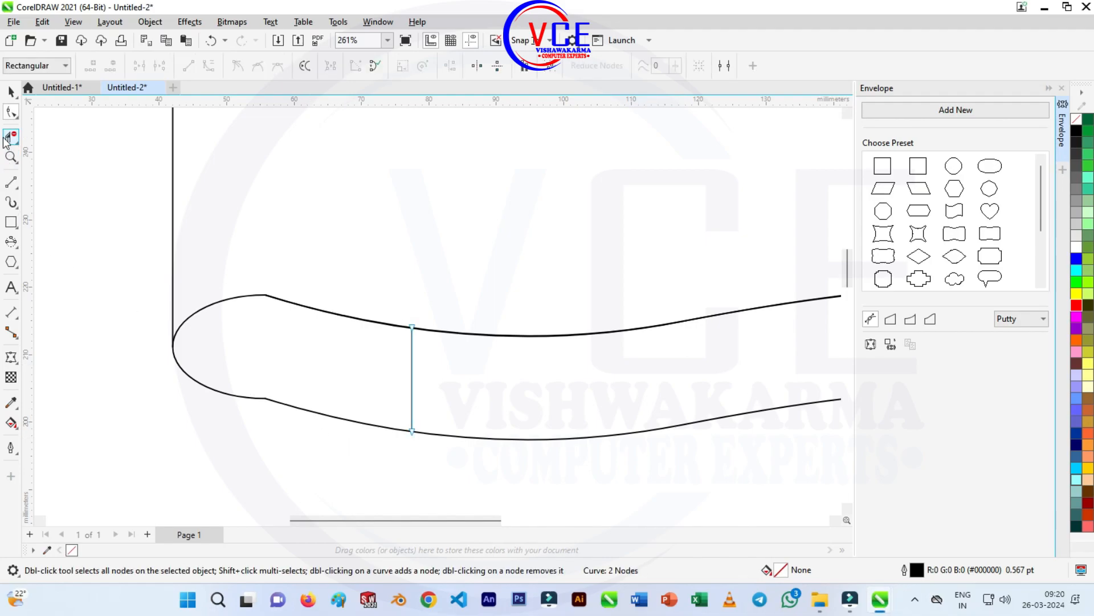
{"action": "left_click", "coordinate": [11, 136]}
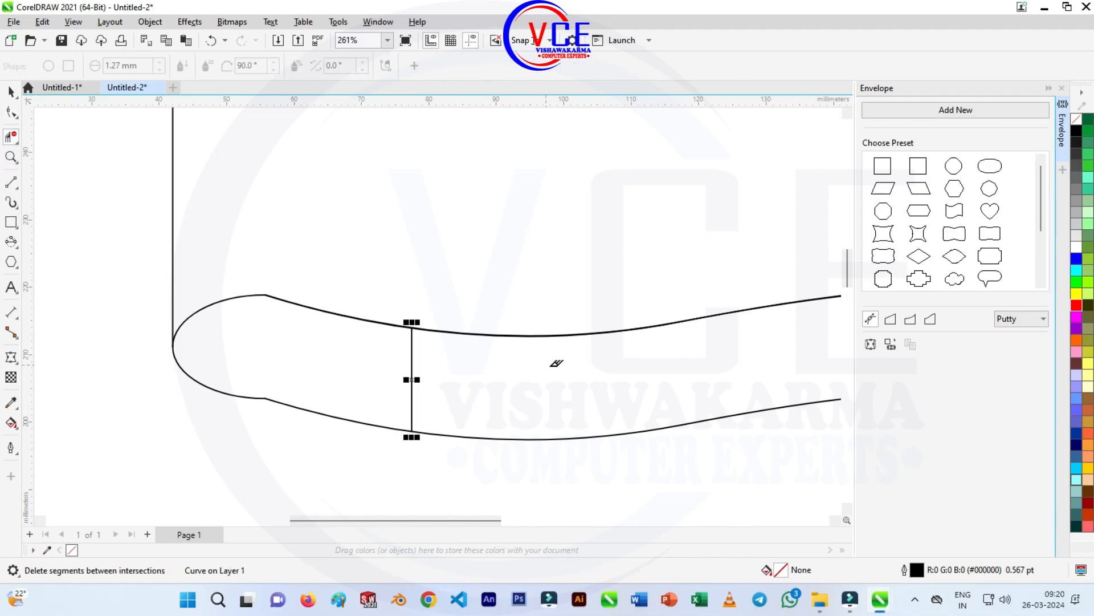
{"action": "left_click_drag", "start_coordinate": [589, 475], "coordinate": [589, 479]}
{"action": "scroll", "coordinate": [588, 479], "scroll_direction": "down", "scroll_amount": 5}
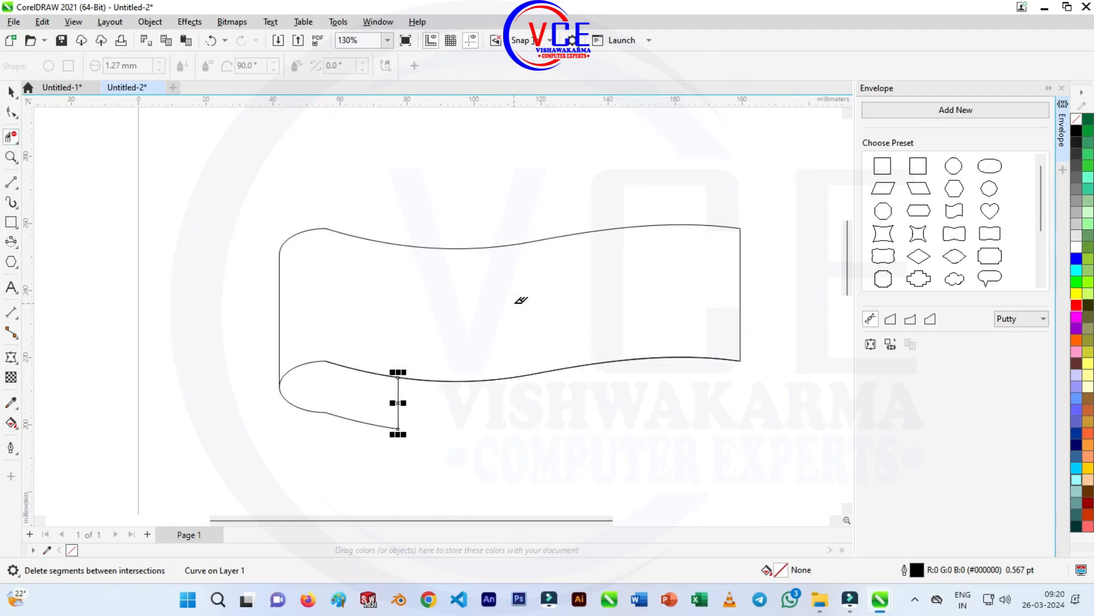
Step: Smart Fill the main ribbon body and the folded end with light yellow (#FFFF99) and a black hairline outline
{"action": "scroll", "coordinate": [478, 352], "scroll_direction": "up", "scroll_amount": 1}
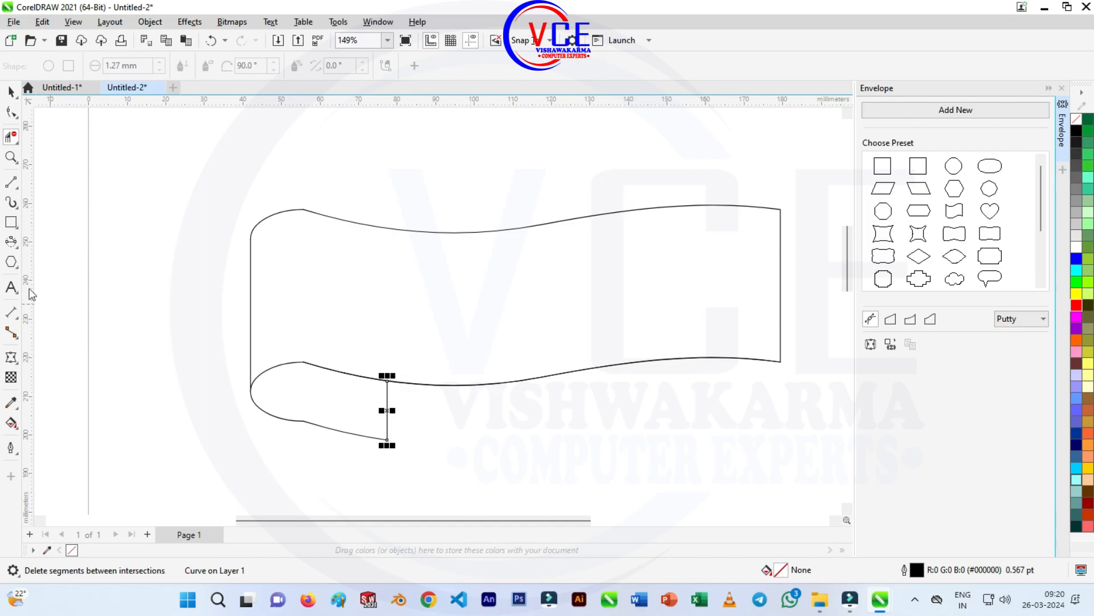
{"action": "left_click", "coordinate": [11, 112]}
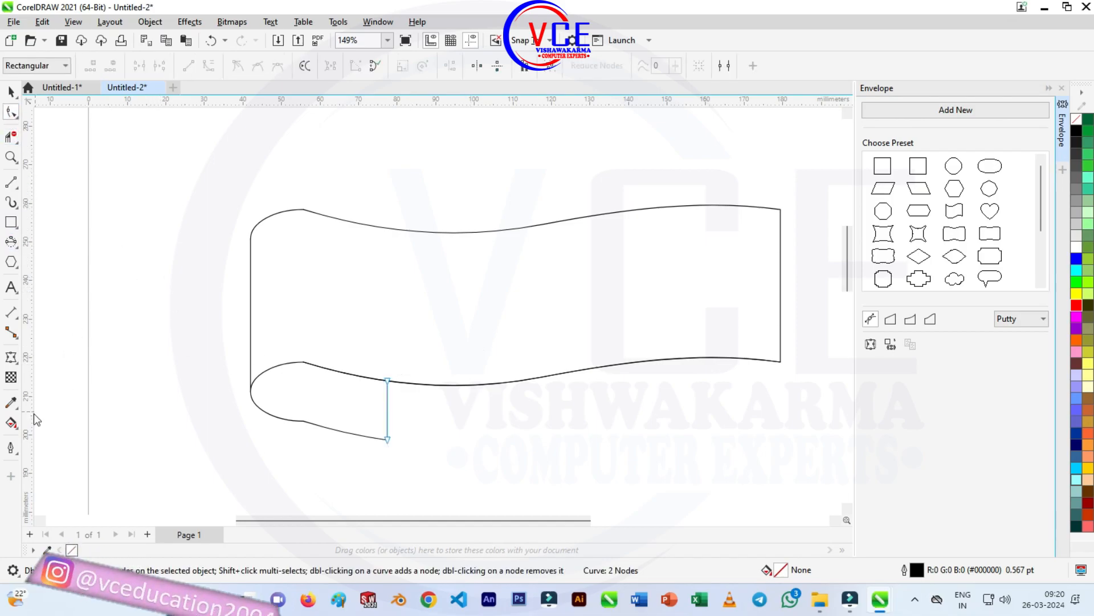
{"action": "left_click", "coordinate": [14, 425]}
{"action": "left_click", "coordinate": [61, 439]}
{"action": "left_click", "coordinate": [382, 278]}
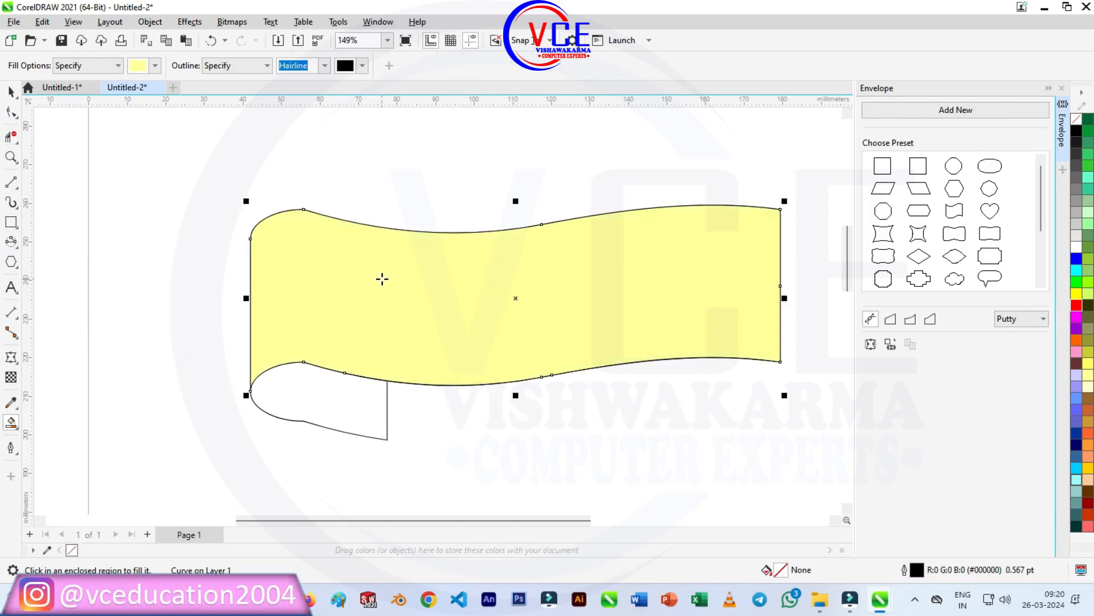
{"action": "left_click", "coordinate": [332, 396]}
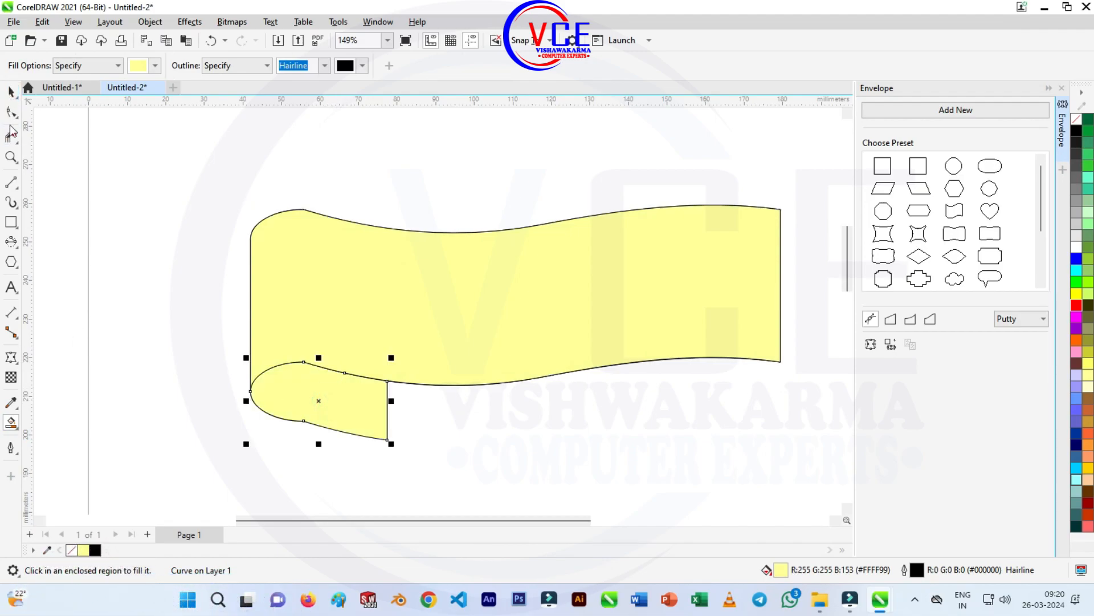
Step: Move the yellow ribbon body down and to the right off its construction outlines, and repeat the move for the folded end
{"action": "left_click", "coordinate": [10, 91]}
{"action": "left_click", "coordinate": [11, 112]}
{"action": "scroll", "coordinate": [105, 232], "scroll_direction": "down", "scroll_amount": 2}
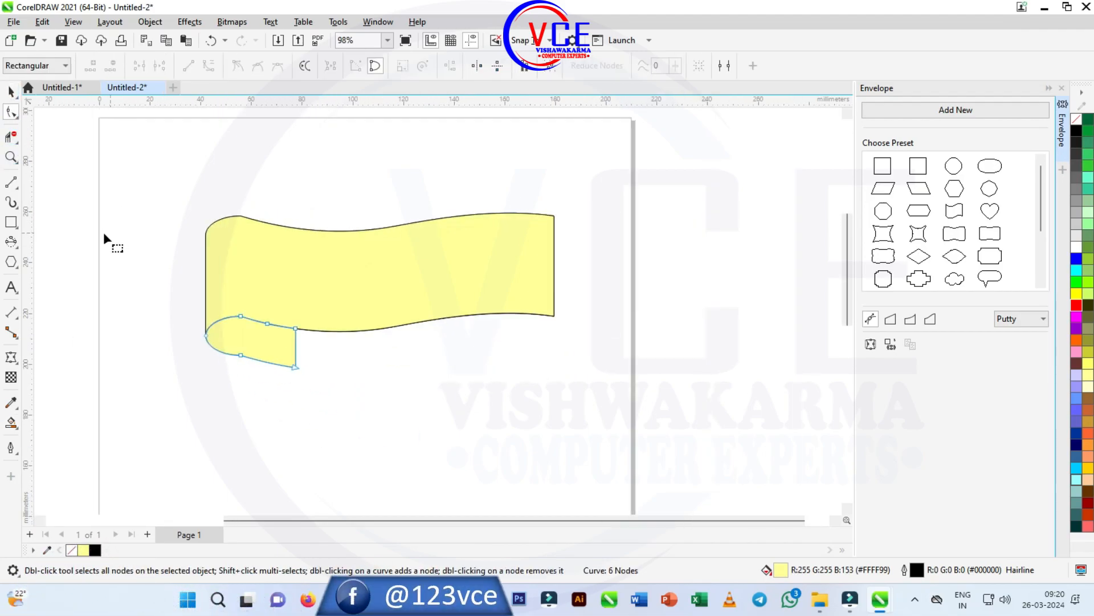
{"action": "left_click", "coordinate": [11, 92]}
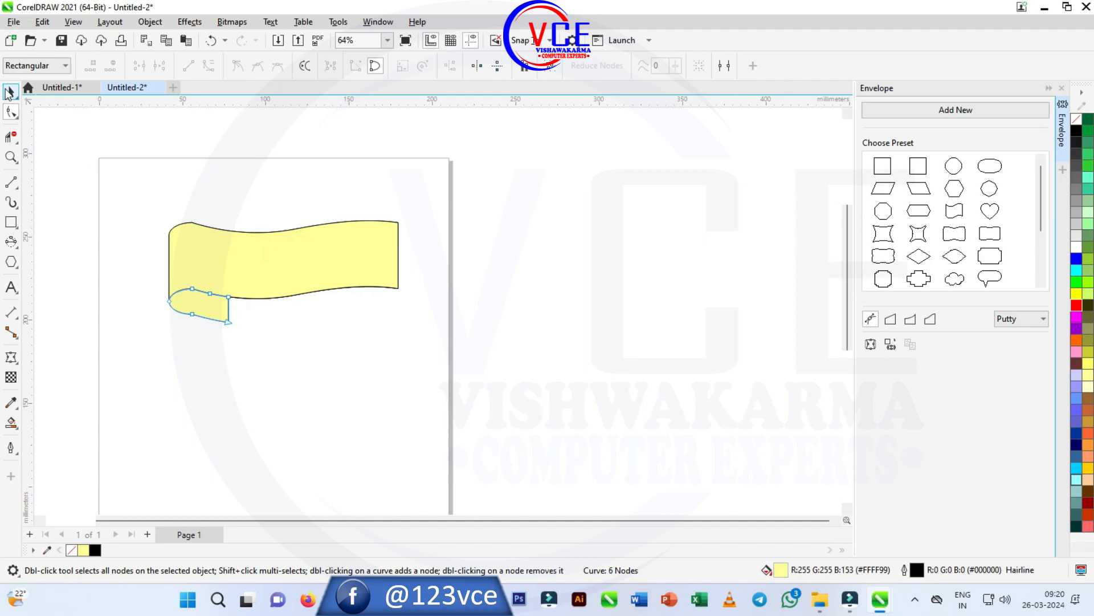
{"action": "left_click_drag", "start_coordinate": [278, 255], "coordinate": [410, 350]}
{"action": "left_click", "coordinate": [208, 305]}
{"action": "key", "text": "ctrl+r"}
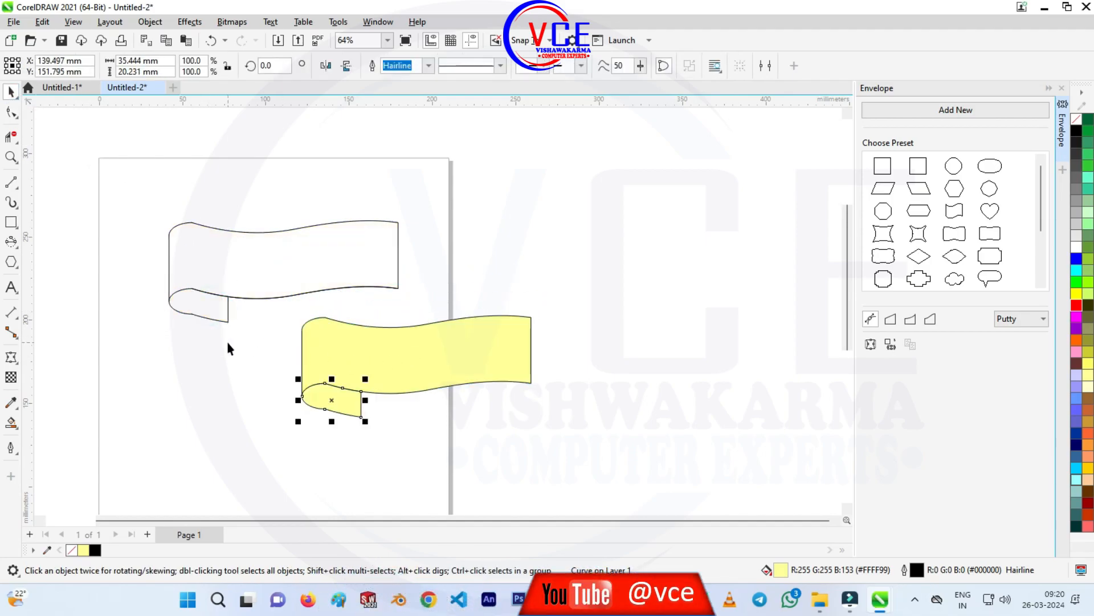
Step: Delete all the leftover unfilled construction outlines, keeping only the yellow ribbon pieces
{"action": "left_click", "coordinate": [285, 254]}
{"action": "key", "text": "Delete"}
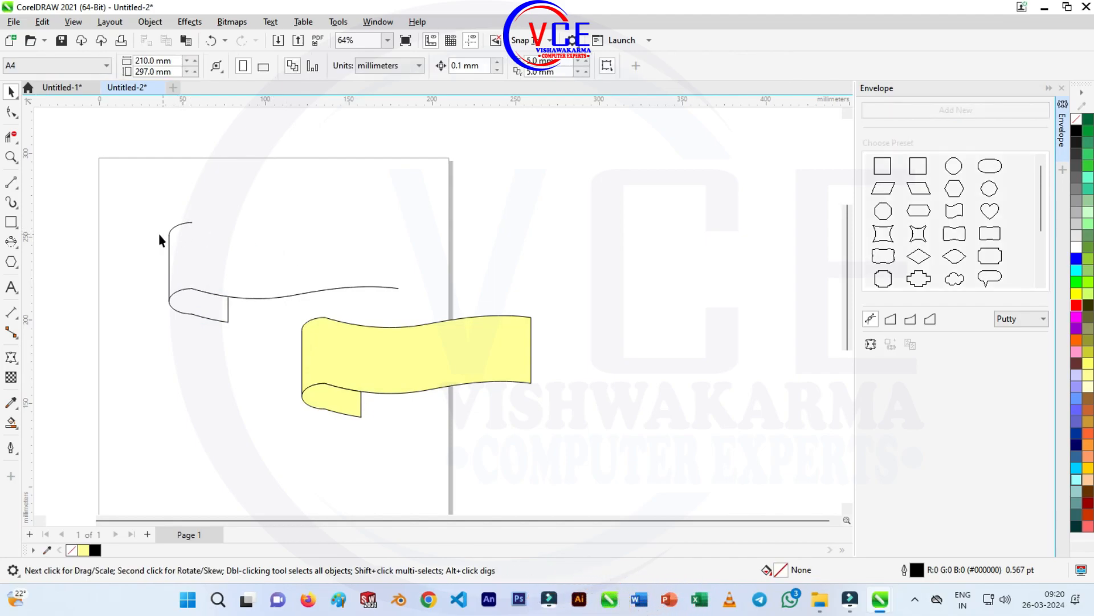
{"action": "left_click_drag", "start_coordinate": [248, 319], "coordinate": [439, 358]}
{"action": "key", "text": "Delete"}
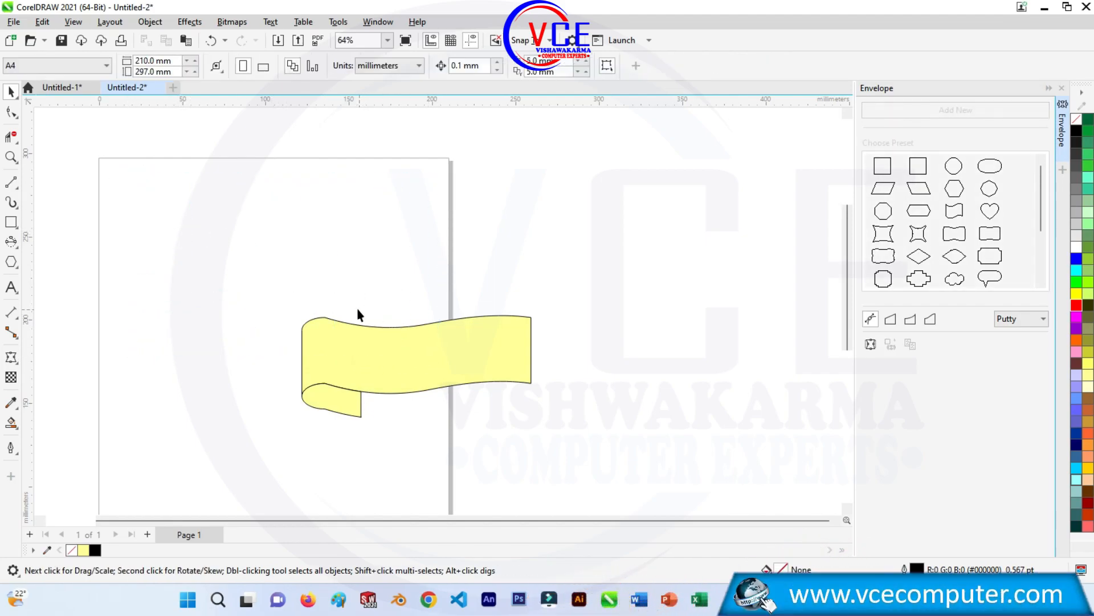
Step: Make the node at the ribbon body's top-left curve smooth
{"action": "scroll", "coordinate": [321, 285], "scroll_direction": "down", "scroll_amount": 1}
{"action": "scroll", "coordinate": [320, 285], "scroll_direction": "up", "scroll_amount": 3}
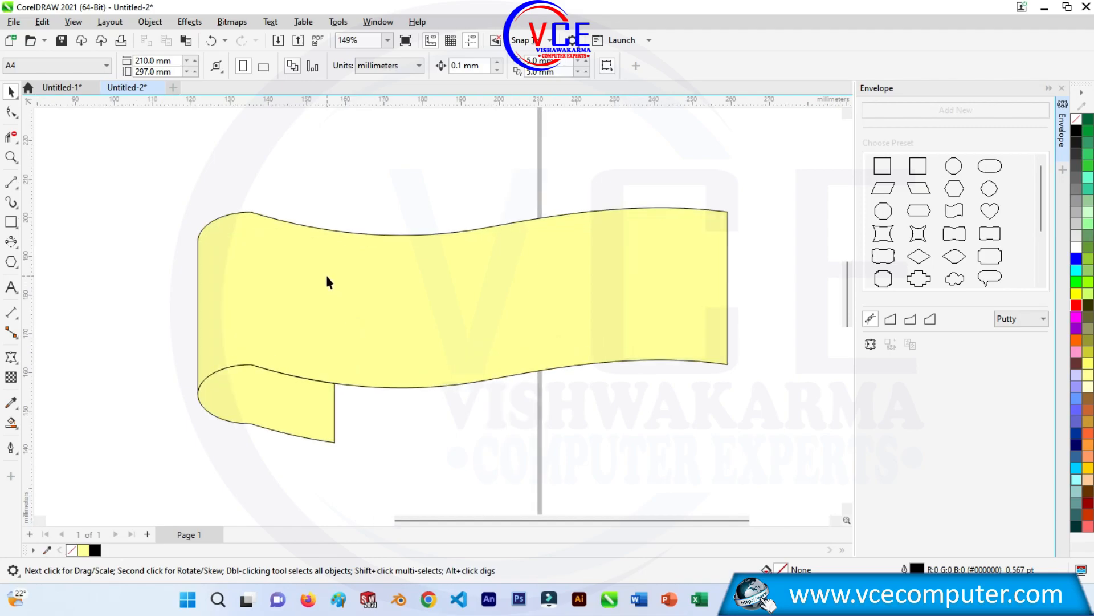
{"action": "left_click", "coordinate": [340, 304]}
{"action": "double_click", "coordinate": [319, 268]}
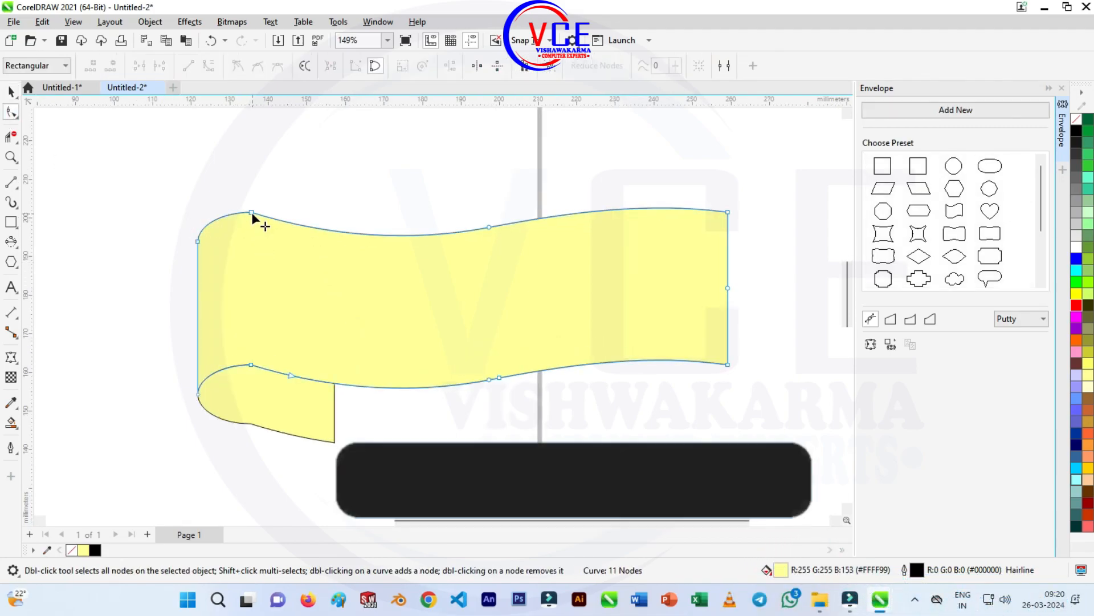
{"action": "left_click", "coordinate": [258, 66]}
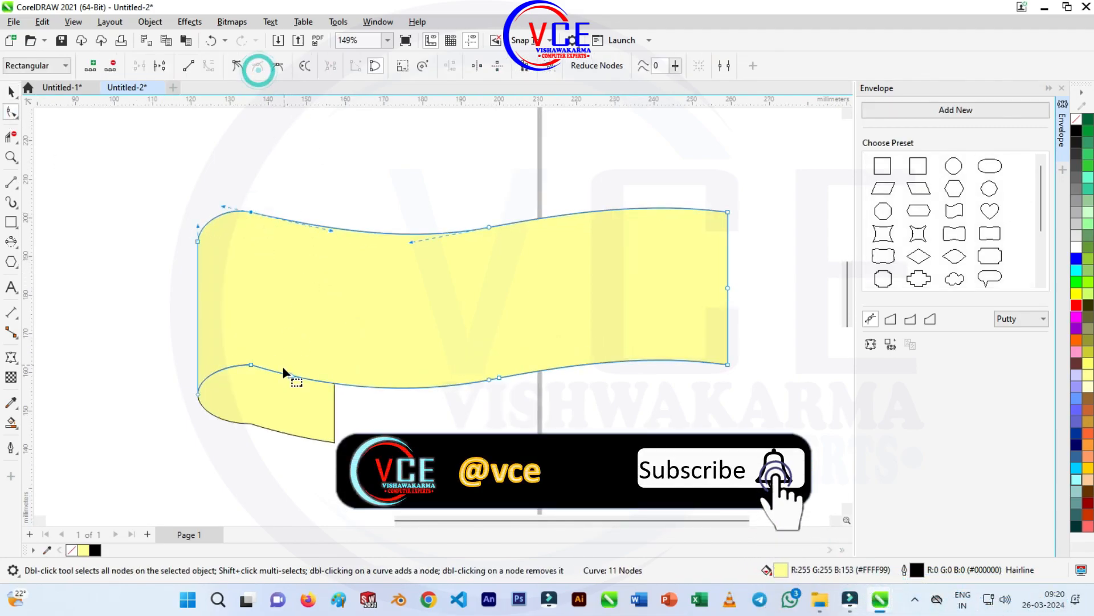
Step: Make the node at the ribbon body's lower-left curve smooth and deselect the ribbon
{"action": "left_click", "coordinate": [252, 368]}
{"action": "left_click", "coordinate": [258, 66]}
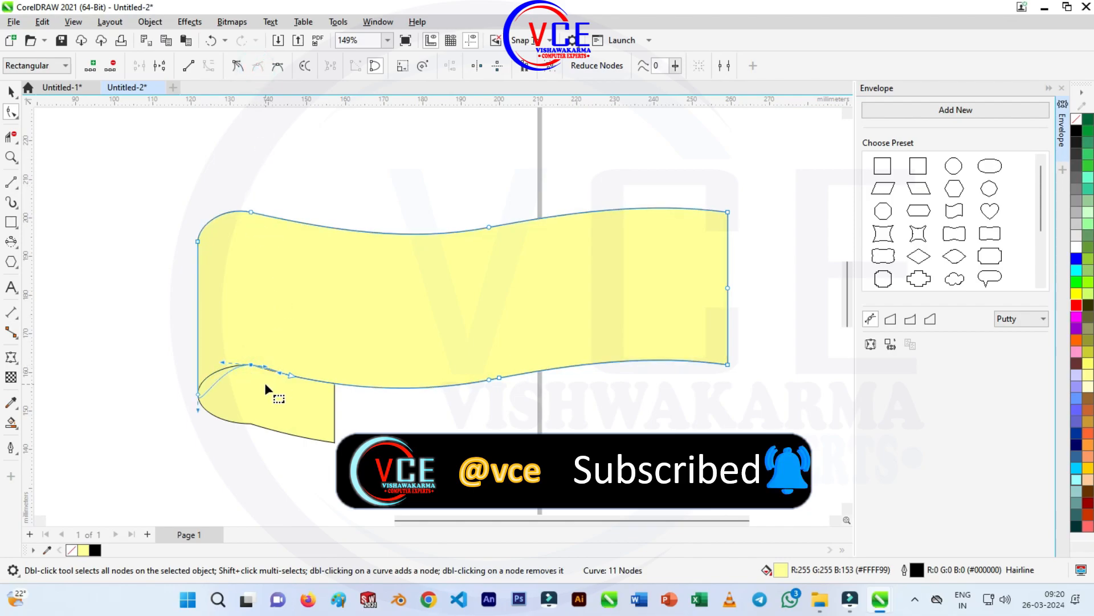
{"action": "left_click", "coordinate": [10, 91]}
{"action": "left_click", "coordinate": [94, 221]}
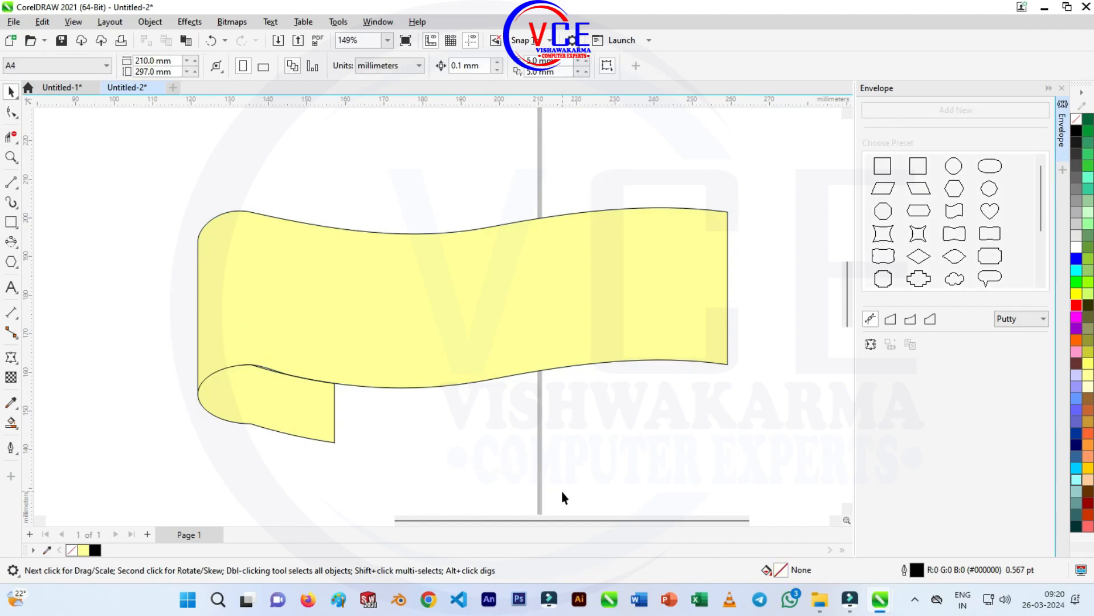
Step: Raise the folded end's lower-right corner node and make its bottom curve node smooth
{"action": "key", "text": "F10"}
{"action": "left_click", "coordinate": [304, 403]}
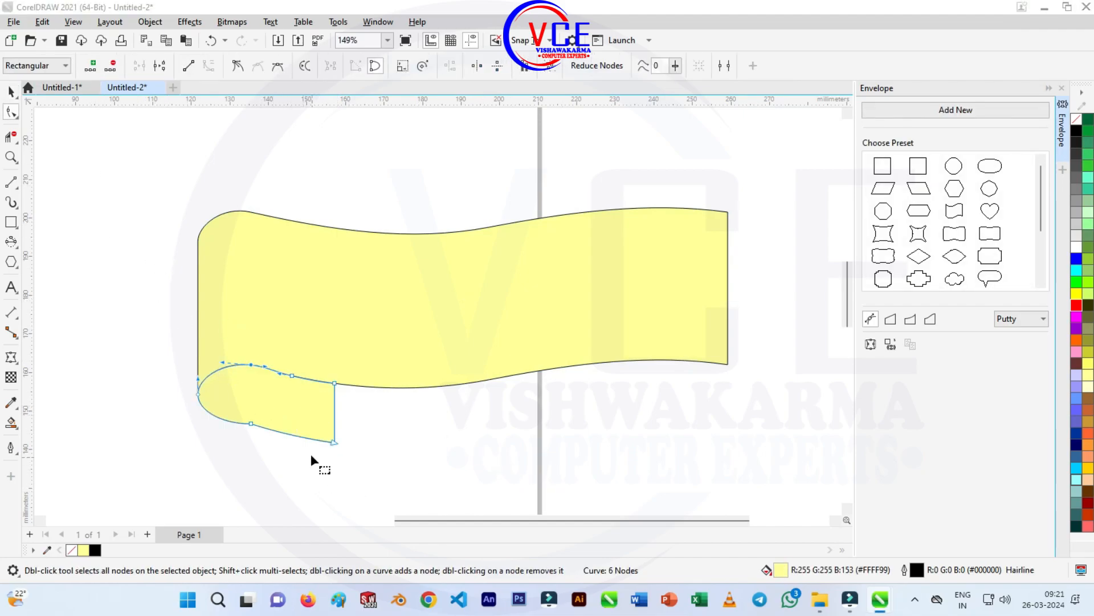
{"action": "scroll", "coordinate": [312, 461], "scroll_direction": "up", "scroll_amount": 2}
{"action": "left_click_drag", "start_coordinate": [348, 442], "coordinate": [349, 417]}
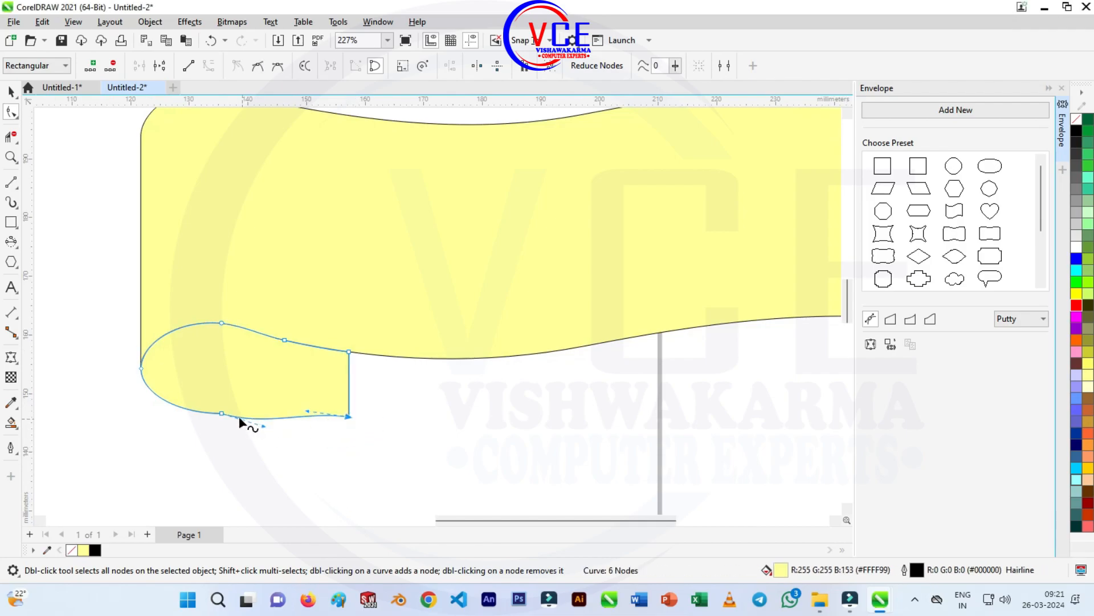
{"action": "left_click", "coordinate": [221, 412]}
{"action": "left_click", "coordinate": [258, 67]}
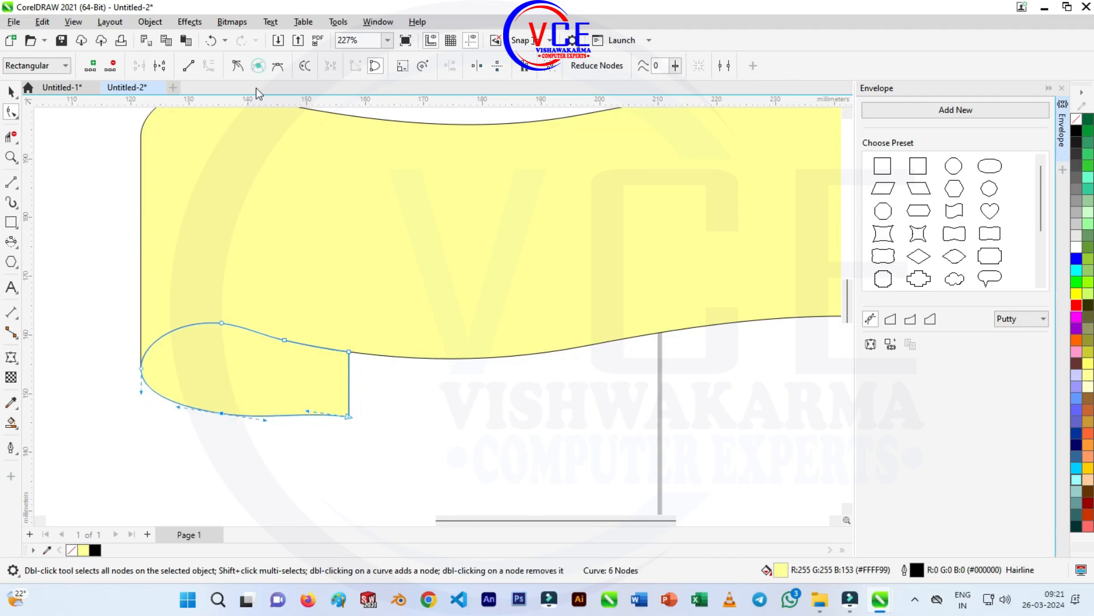
Step: Raise the folded end's lower-right corner slightly more so its bottom edge curves upward
{"action": "left_click_drag", "start_coordinate": [348, 415], "coordinate": [306, 418]}
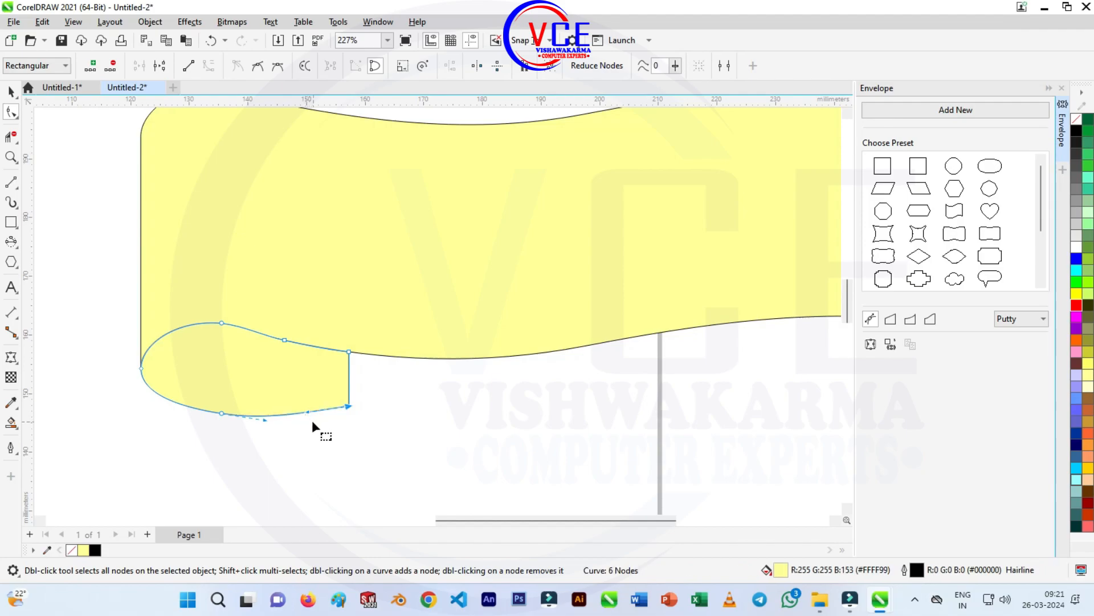
{"action": "left_click", "coordinate": [260, 429]}
{"action": "scroll", "coordinate": [182, 451], "scroll_direction": "down", "scroll_amount": 6}
{"action": "scroll", "coordinate": [311, 357], "scroll_direction": "up", "scroll_amount": 1}
{"action": "left_click", "coordinate": [12, 92]}
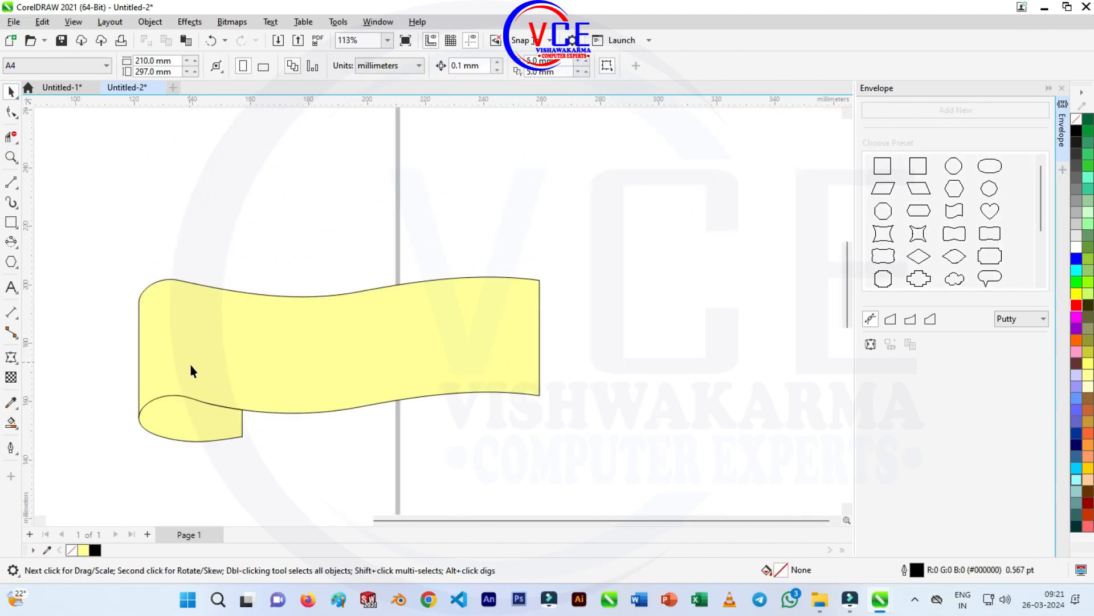
Step: Apply a horizontal linear fountain fill across the whole ribbon body and set its right end colour to red
{"action": "left_click", "coordinate": [194, 370]}
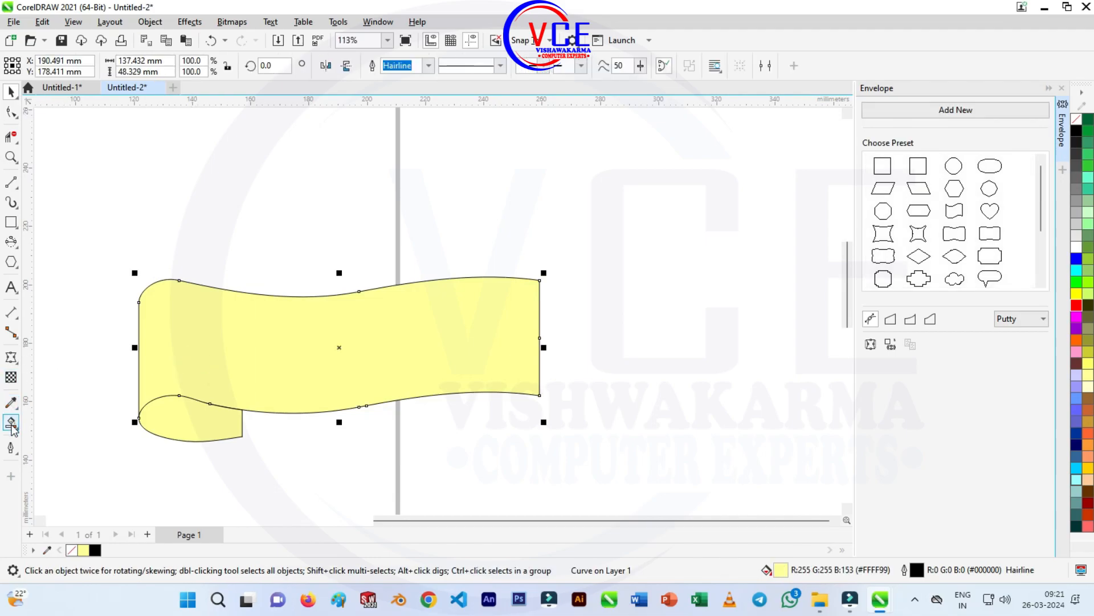
{"action": "left_click", "coordinate": [12, 425]}
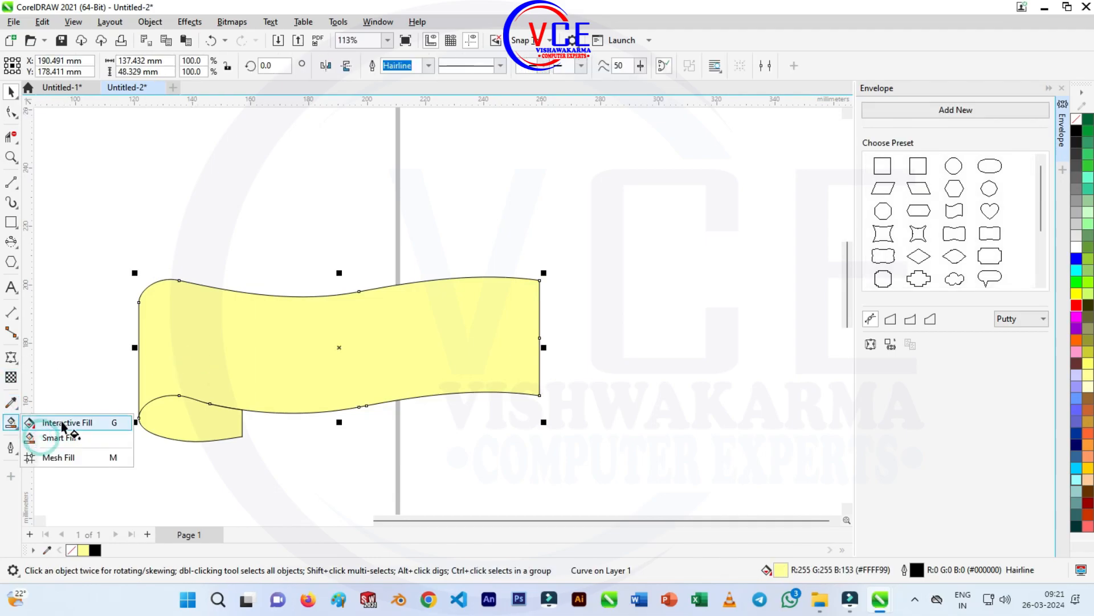
{"action": "left_click", "coordinate": [52, 423]}
{"action": "left_click_drag", "start_coordinate": [141, 345], "coordinate": [539, 345]}
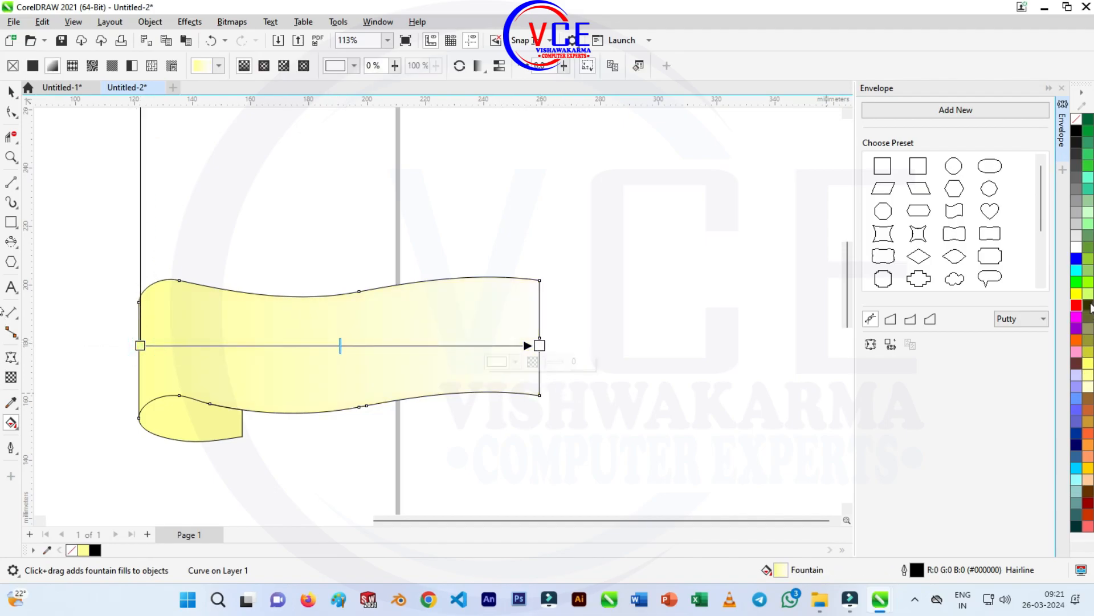
{"action": "left_click_drag", "start_coordinate": [1082, 305], "coordinate": [540, 346]}
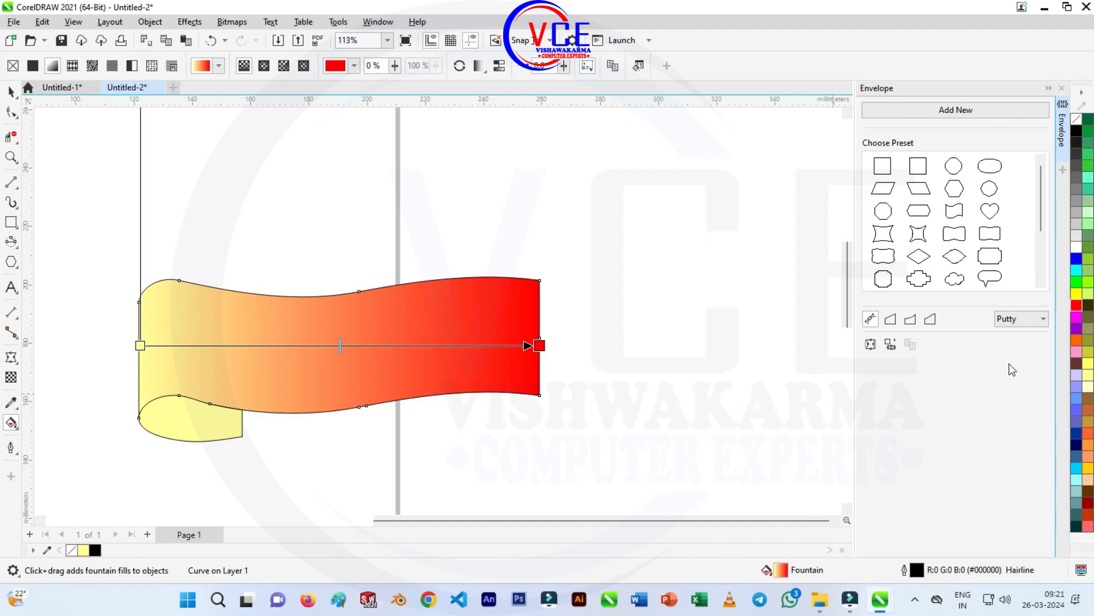
Step: Add a dark red stop near the right end of the ribbon body's gradient and two red stops around its middle
{"action": "left_click", "coordinate": [1082, 307]}
{"action": "left_click_drag", "start_coordinate": [1066, 337], "coordinate": [479, 345]}
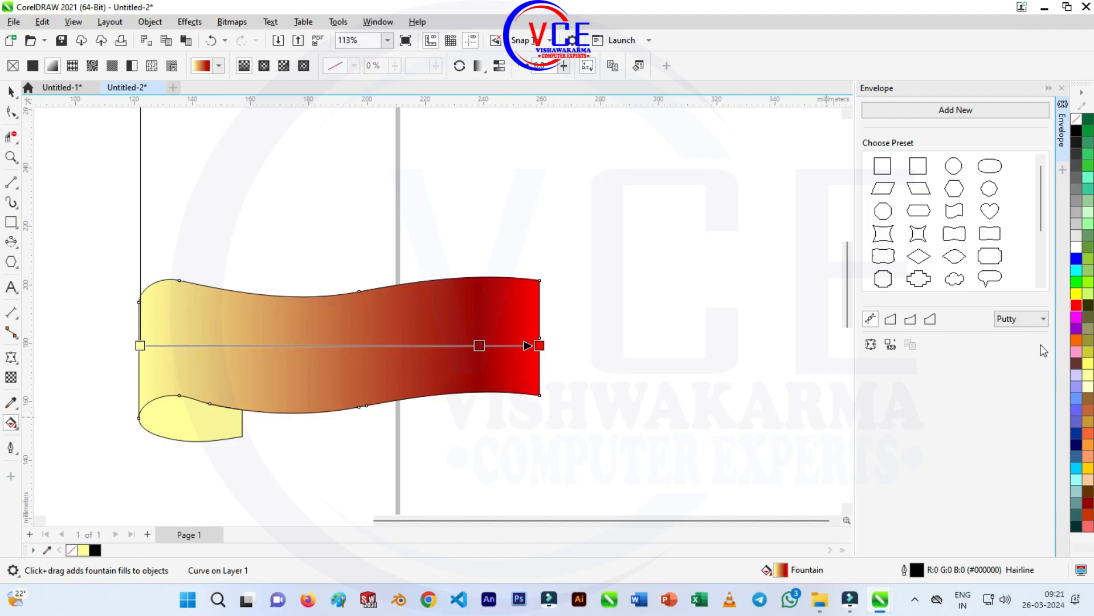
{"action": "left_click_drag", "start_coordinate": [1078, 305], "coordinate": [479, 366]}
{"action": "left_click_drag", "start_coordinate": [413, 354], "coordinate": [415, 355]}
{"action": "left_click_drag", "start_coordinate": [1076, 307], "coordinate": [325, 345]}
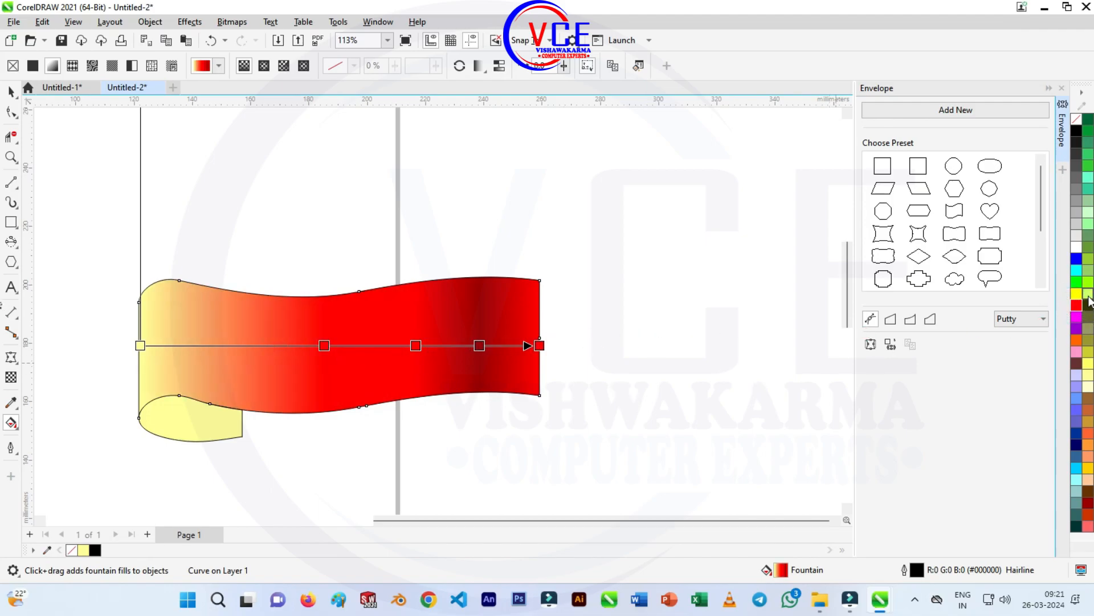
Step: Complete the left part of the ribbon body's gradient with a dark red stop, a red start colour and a white highlight followed by red
{"action": "left_click", "coordinate": [1079, 312]}
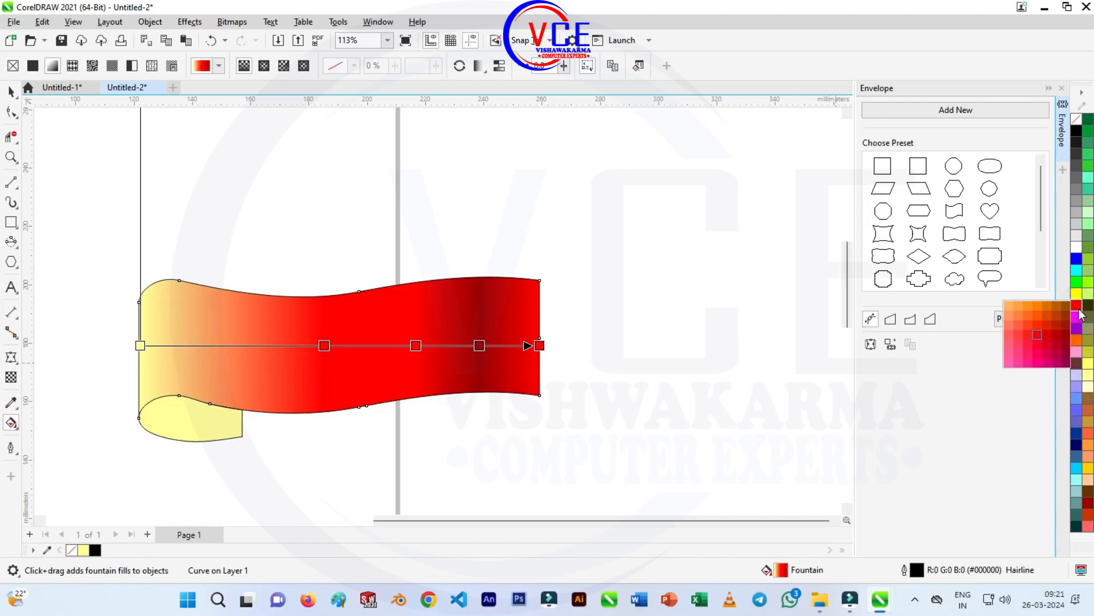
{"action": "left_click_drag", "start_coordinate": [1062, 331], "coordinate": [224, 345]}
{"action": "left_click_drag", "start_coordinate": [844, 321], "coordinate": [140, 345]}
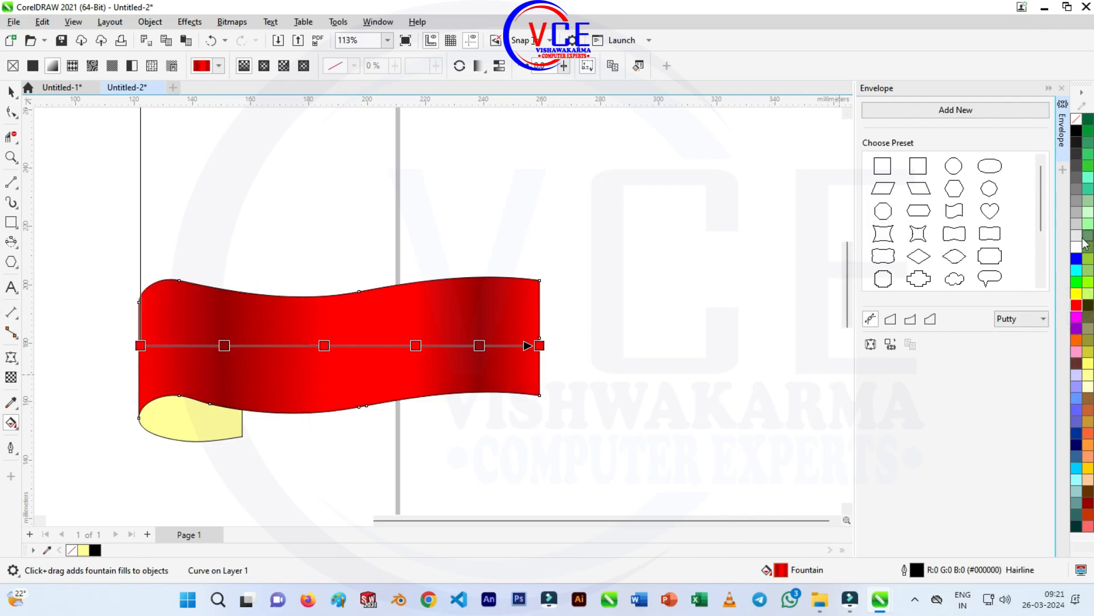
{"action": "left_click_drag", "start_coordinate": [1077, 247], "coordinate": [153, 346]}
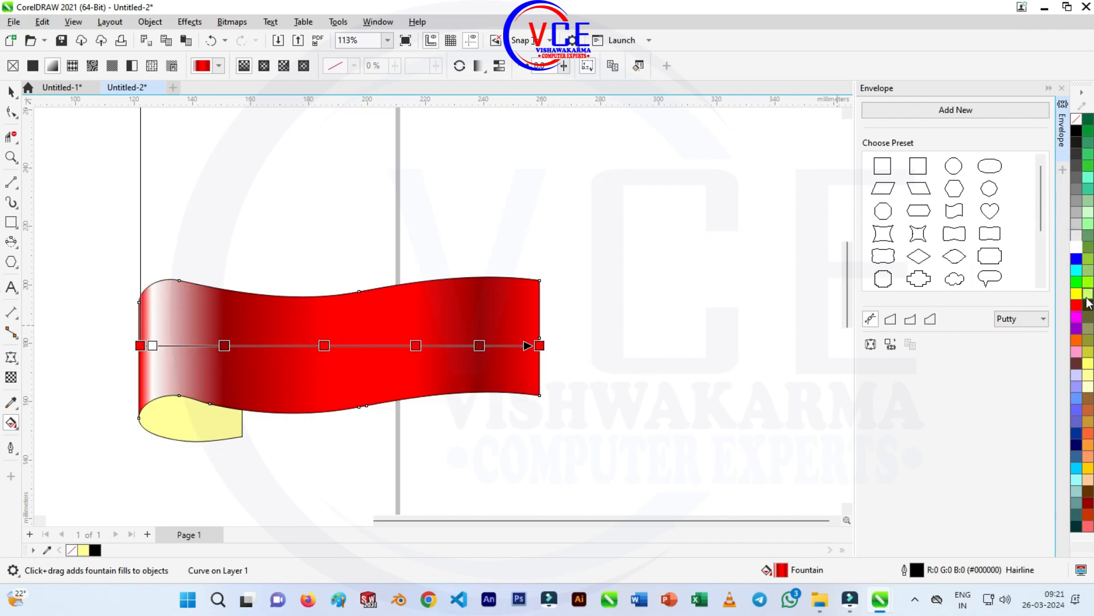
{"action": "left_click_drag", "start_coordinate": [1055, 305], "coordinate": [172, 346]}
Step: Apply a horizontal fountain fill to the folded end, with a red start colour and a red stop at about three quarters
{"action": "left_click", "coordinate": [184, 426]}
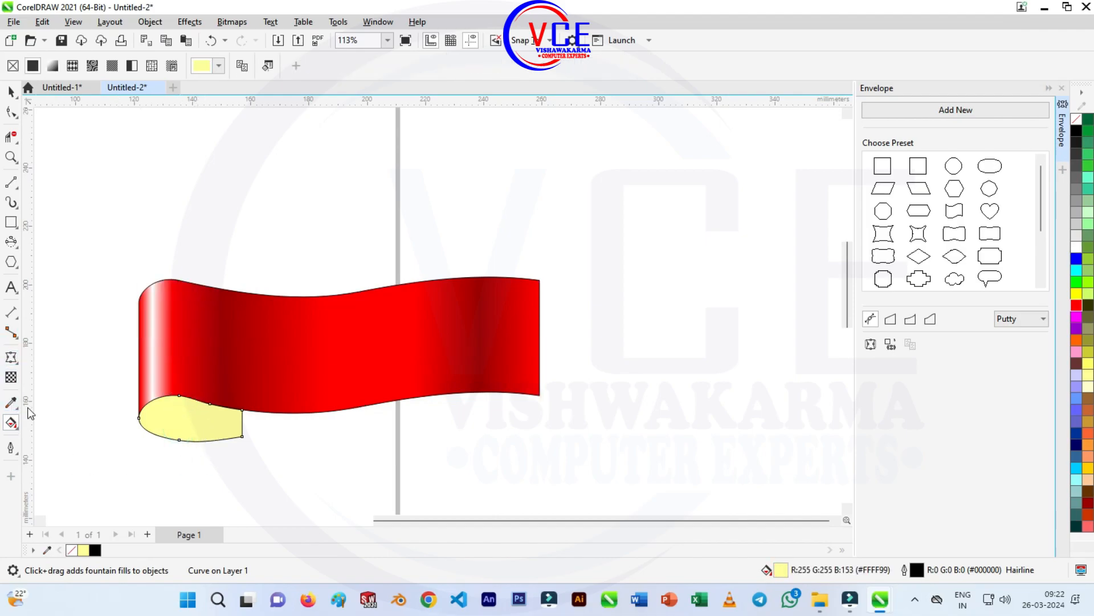
{"action": "left_click_drag", "start_coordinate": [142, 412], "coordinate": [252, 411]}
{"action": "scroll", "coordinate": [153, 458], "scroll_direction": "up", "scroll_amount": 1}
{"action": "scroll", "coordinate": [153, 458], "scroll_direction": "up", "scroll_amount": 2}
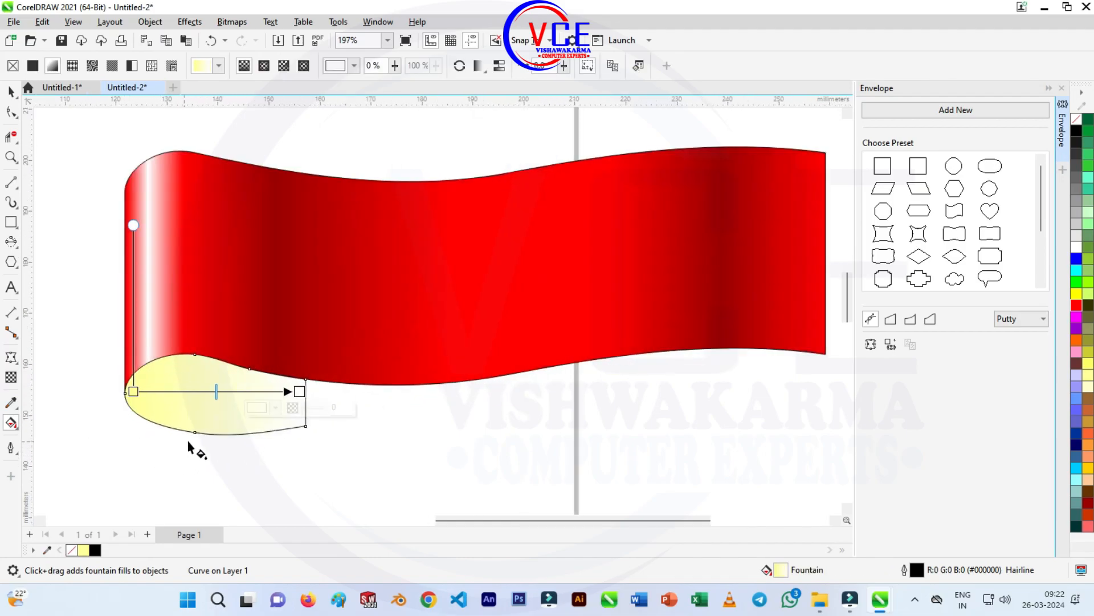
{"action": "left_click_drag", "start_coordinate": [1077, 305], "coordinate": [135, 392]}
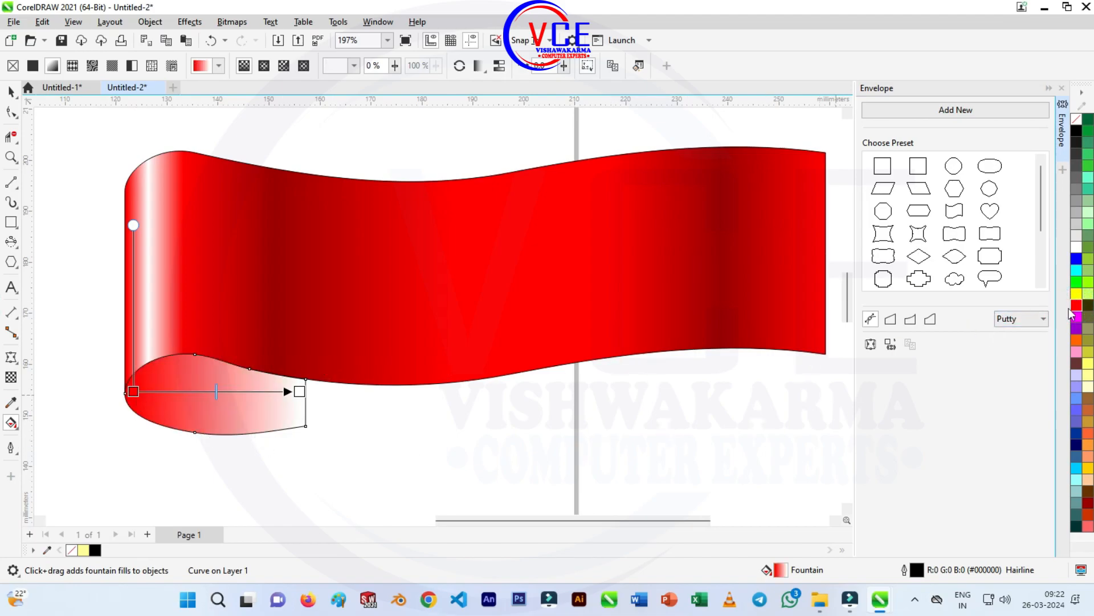
{"action": "left_click_drag", "start_coordinate": [1076, 305], "coordinate": [255, 392]}
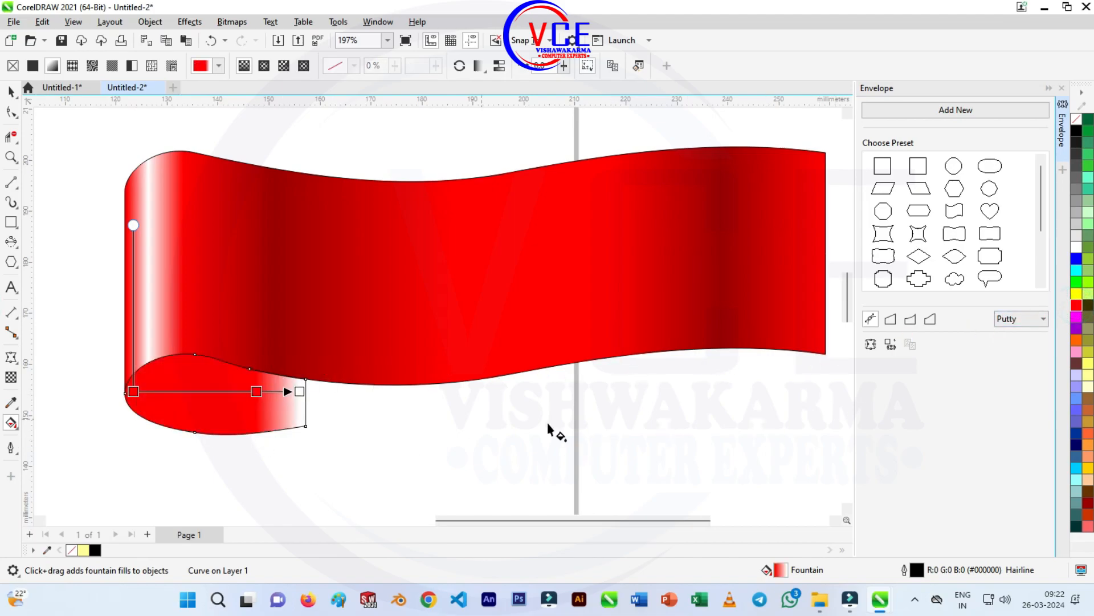
Step: Set the folded end's gradient end colour to dark red and add another dark red stop before its middle
{"action": "left_click", "coordinate": [1076, 307]}
{"action": "left_click_drag", "start_coordinate": [1069, 326], "coordinate": [299, 392]}
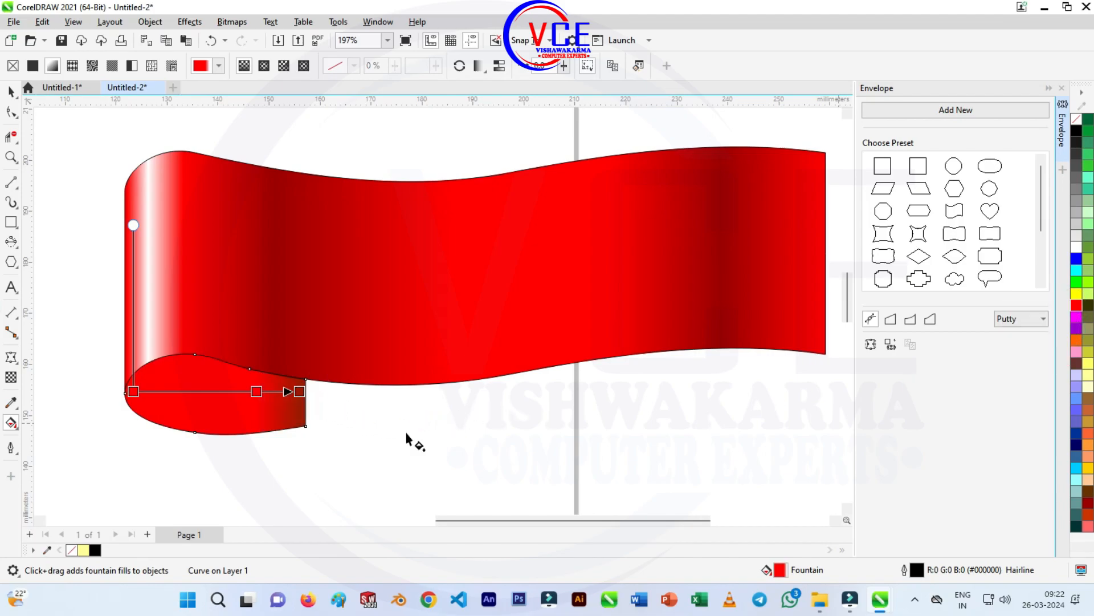
{"action": "left_click", "coordinate": [1077, 307]}
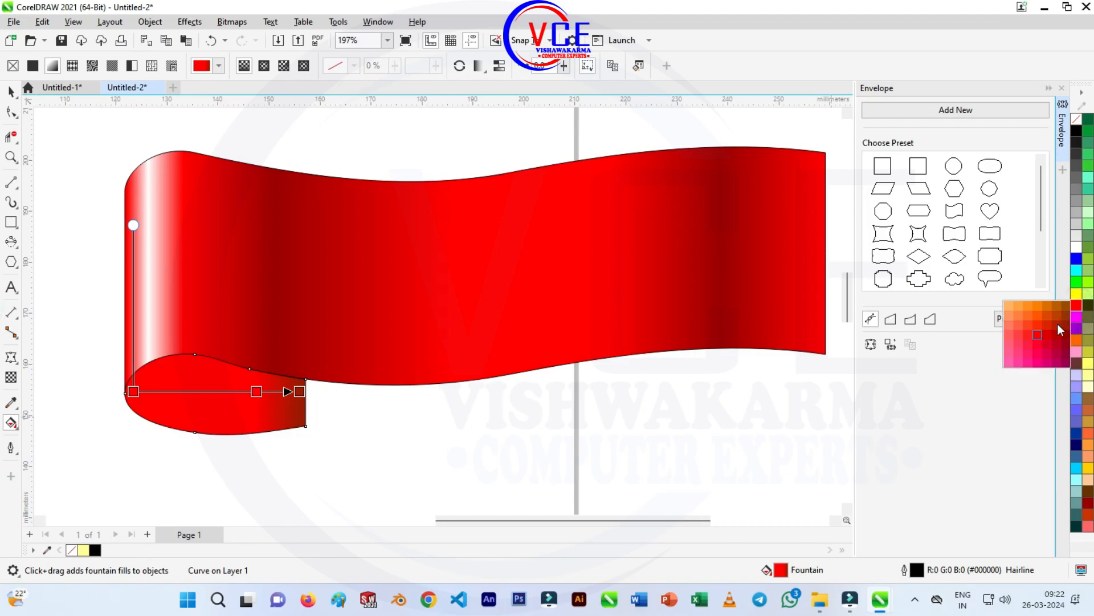
{"action": "left_click_drag", "start_coordinate": [1065, 334], "coordinate": [189, 391]}
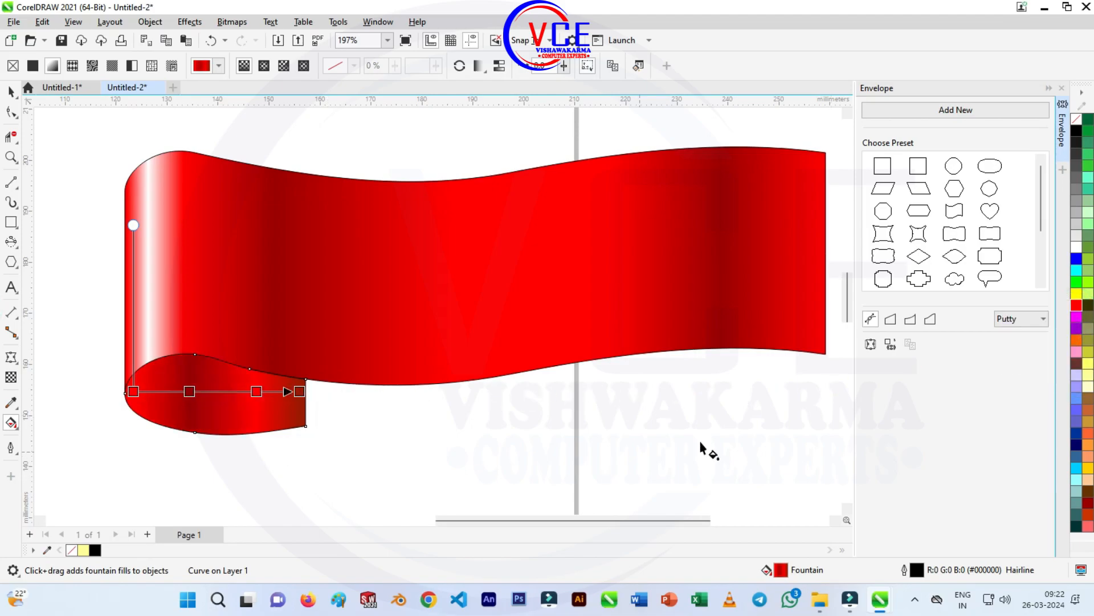
Step: Add a white highlight followed by red near the fold's left edge, and place the dark red stop at 49% with partial transparency
{"action": "left_click_drag", "start_coordinate": [551, 327], "coordinate": [223, 391]}
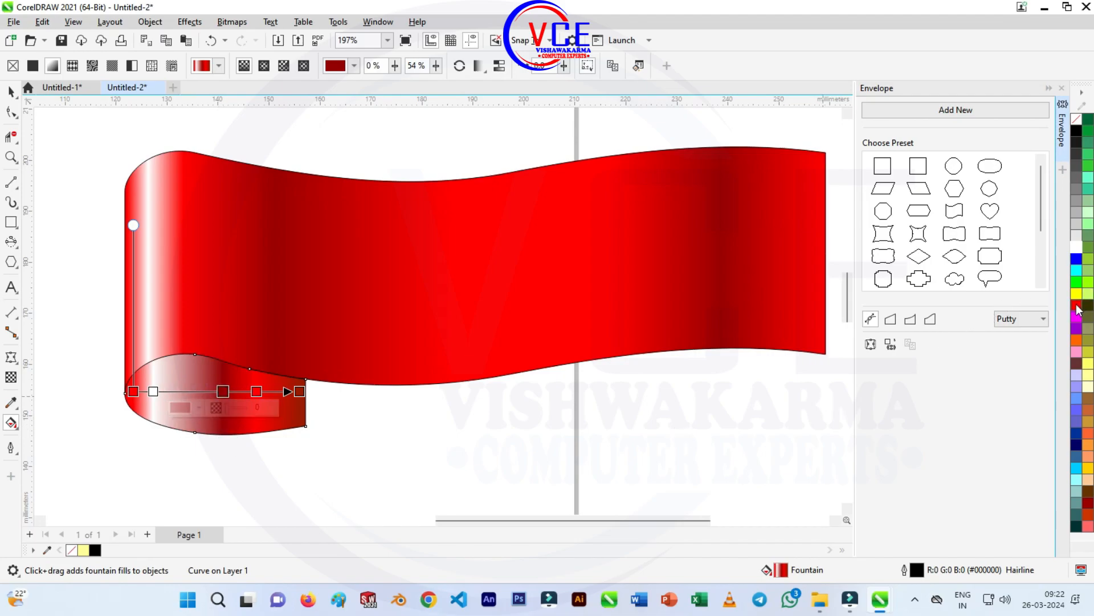
{"action": "left_click_drag", "start_coordinate": [1076, 307], "coordinate": [173, 391]}
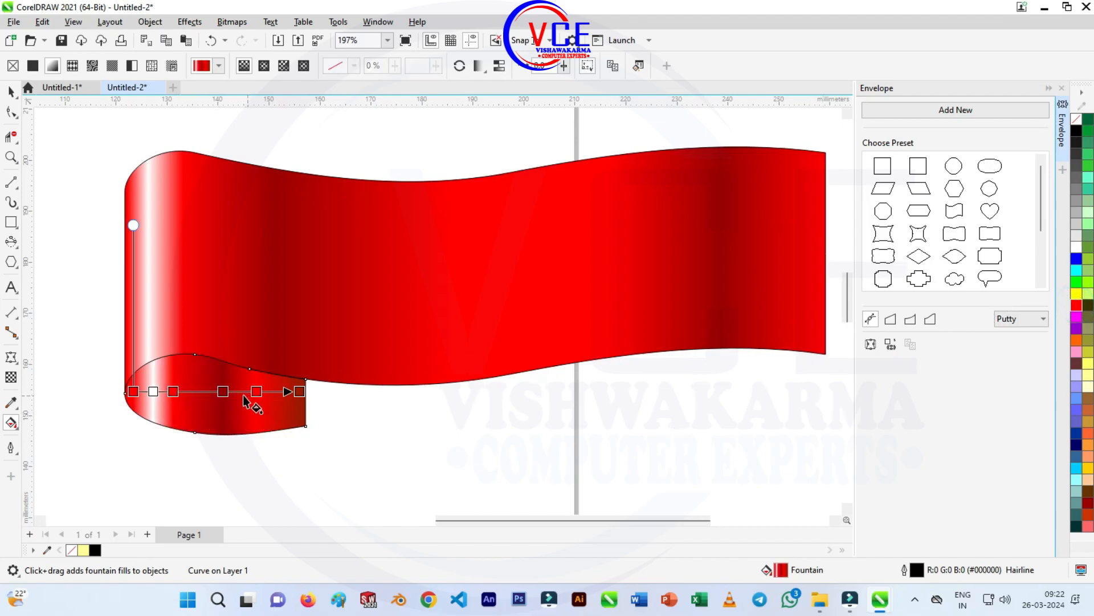
{"action": "left_click_drag", "start_coordinate": [223, 391], "coordinate": [214, 391]}
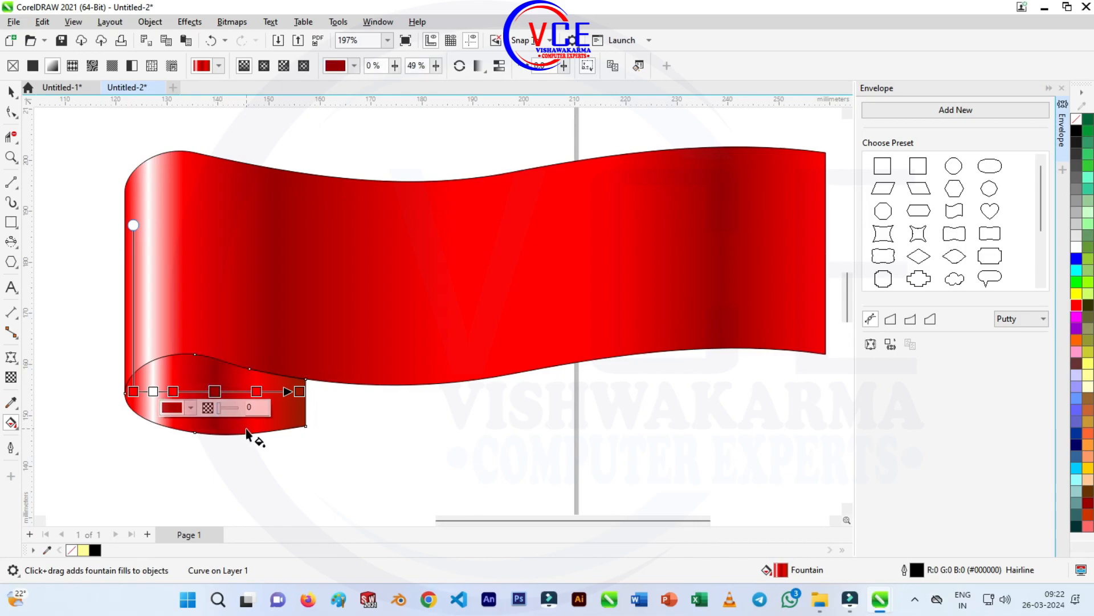
{"action": "left_click_drag", "start_coordinate": [224, 411], "coordinate": [225, 412]}
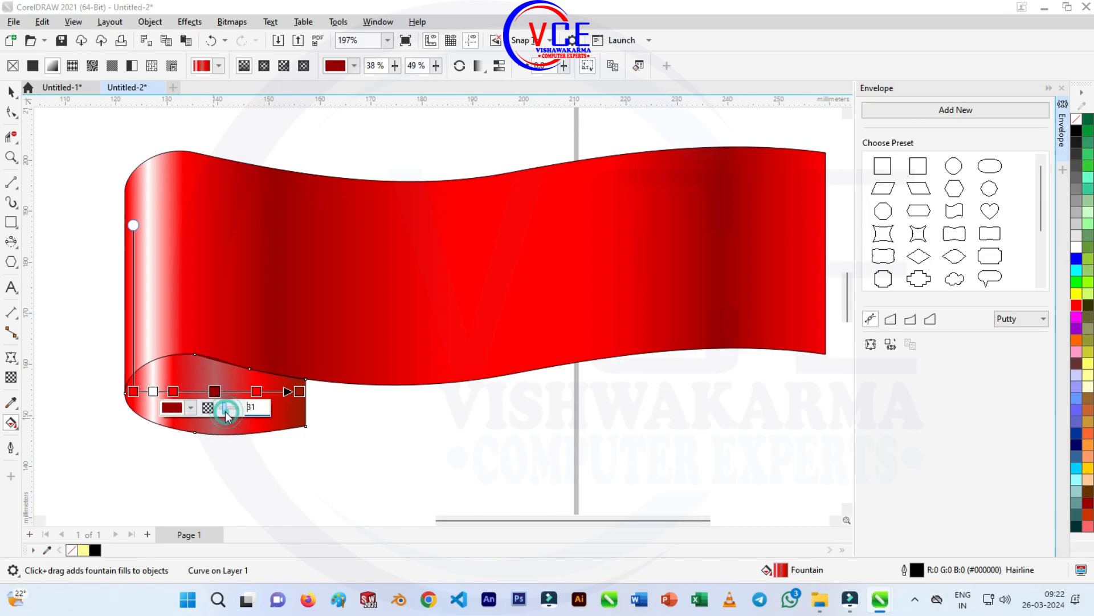
{"action": "left_click", "coordinate": [368, 432]}
{"action": "scroll", "coordinate": [170, 361], "scroll_direction": "down", "scroll_amount": 1}
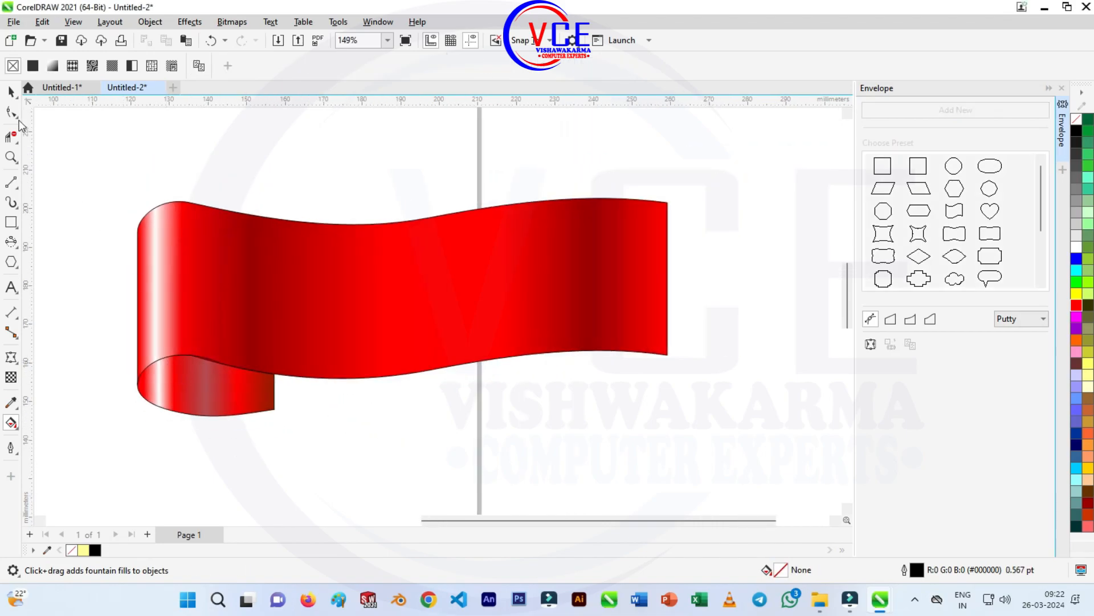
Step: Apply the Inner Edge shadow preset to the red ribbon body and deselect it
{"action": "left_click", "coordinate": [12, 91]}
{"action": "left_click", "coordinate": [242, 238]}
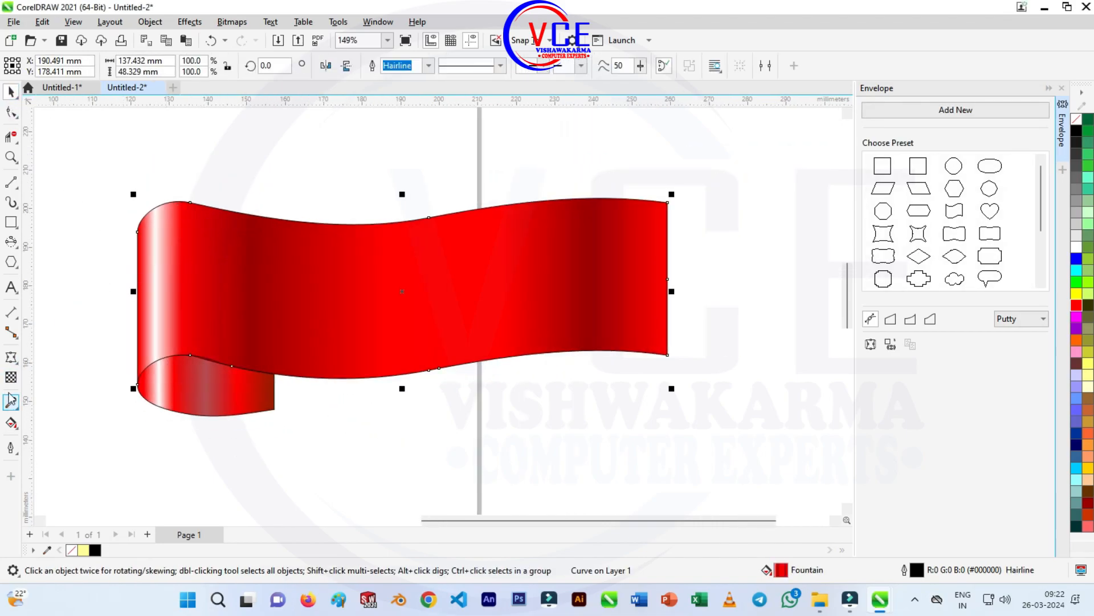
{"action": "left_click", "coordinate": [11, 358]}
{"action": "left_click", "coordinate": [43, 354]}
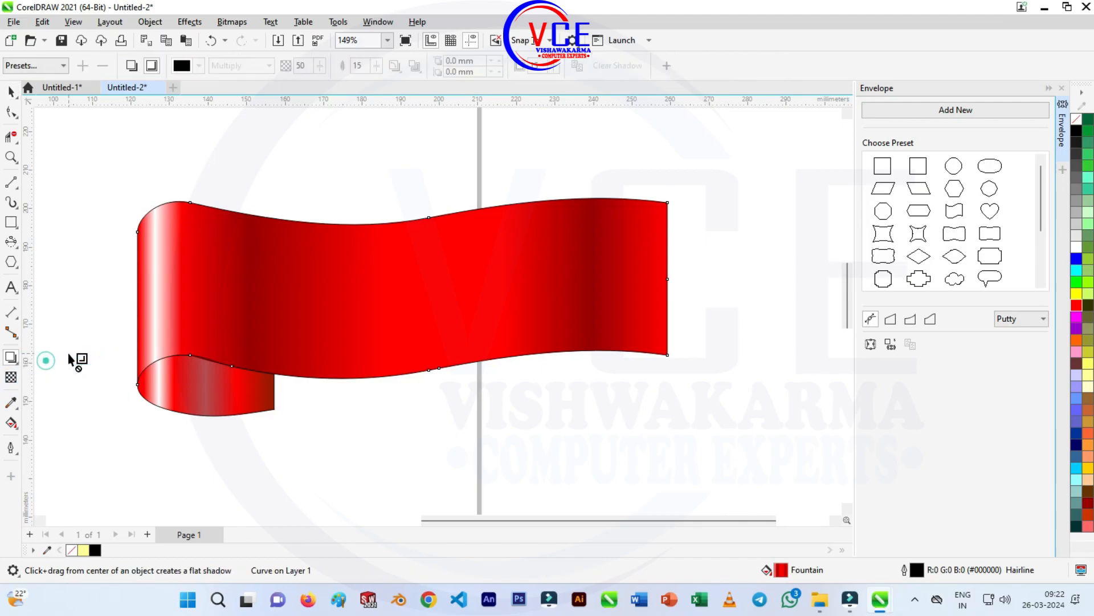
{"action": "left_click", "coordinate": [31, 67]}
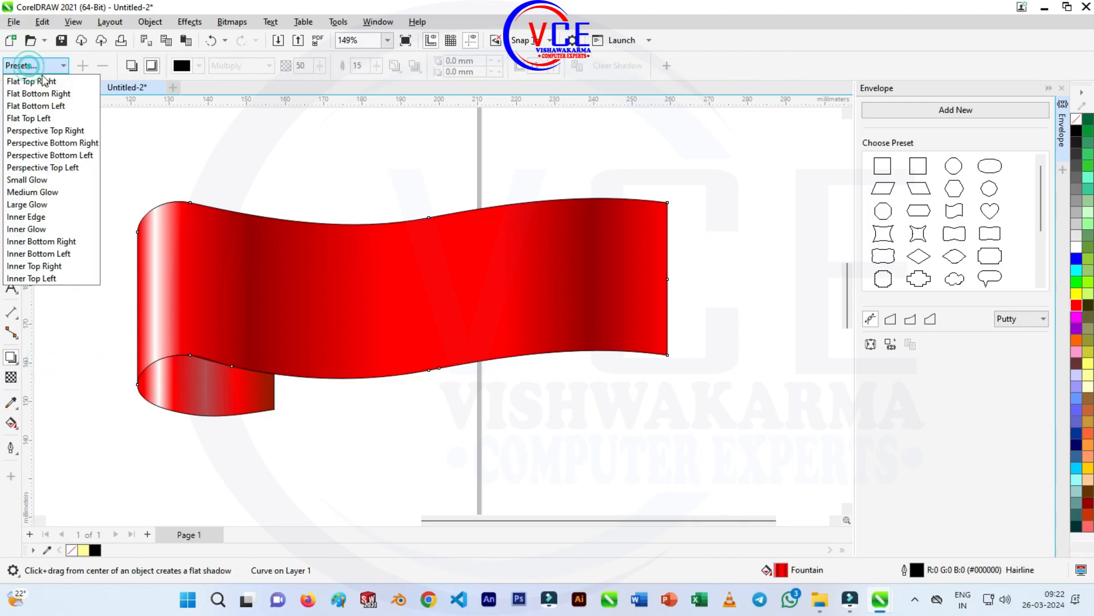
{"action": "left_click", "coordinate": [39, 217]}
{"action": "left_click", "coordinate": [12, 91]}
{"action": "left_click", "coordinate": [232, 167]}
{"action": "scroll", "coordinate": [319, 163], "scroll_direction": "down", "scroll_amount": 2}
{"action": "scroll", "coordinate": [385, 216], "scroll_direction": "up", "scroll_amount": 1}
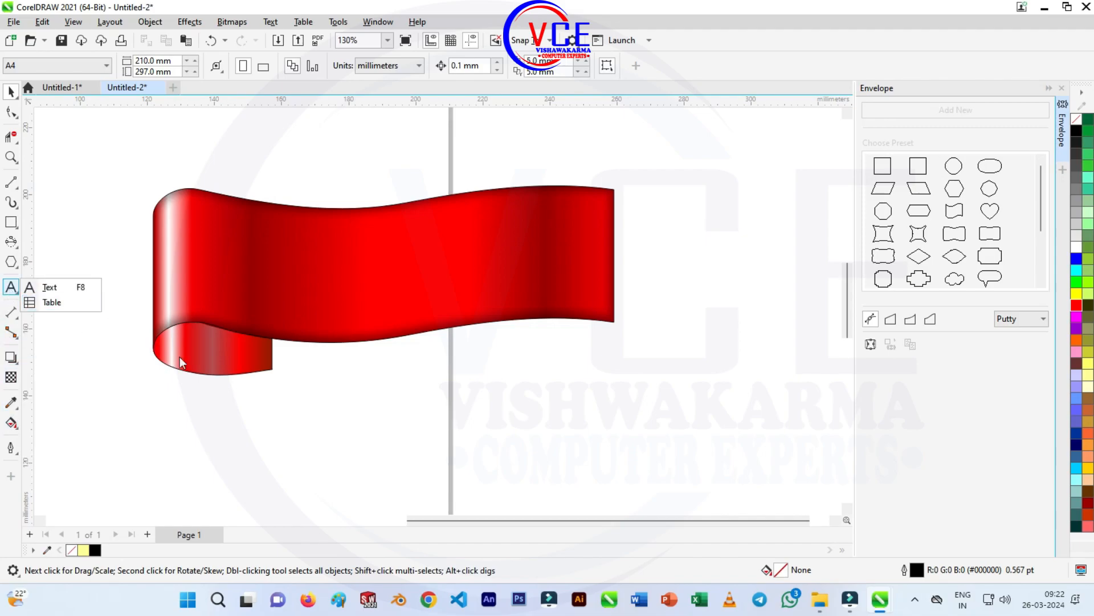
Step: Add the artistic text "VCE" in 24 pt Arial below the ribbon and leave it selected
{"action": "left_click", "coordinate": [58, 292]}
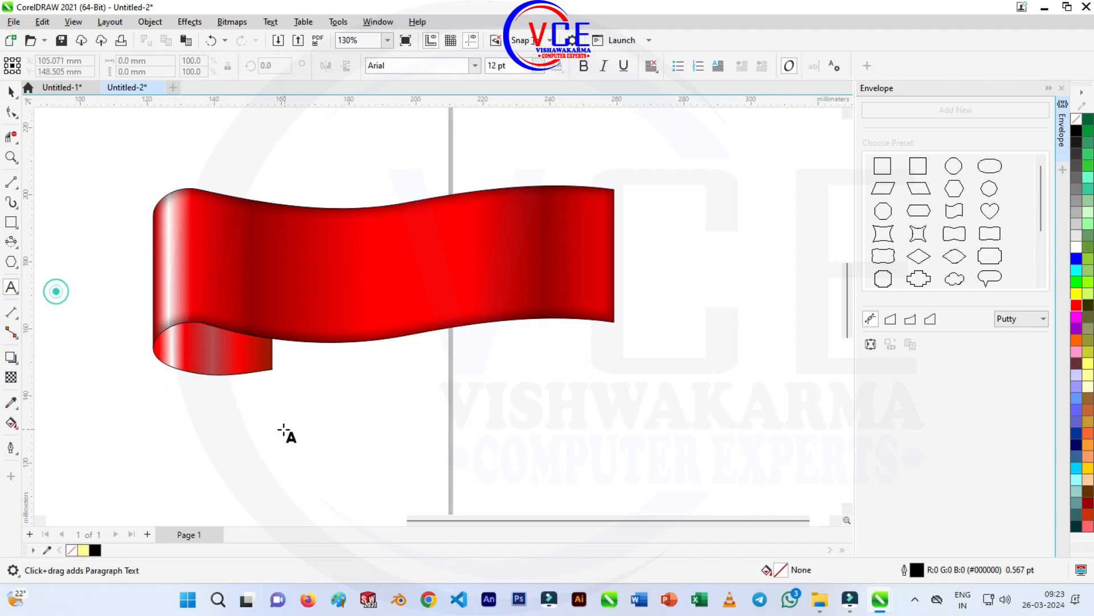
{"action": "type", "text": "VCE"}
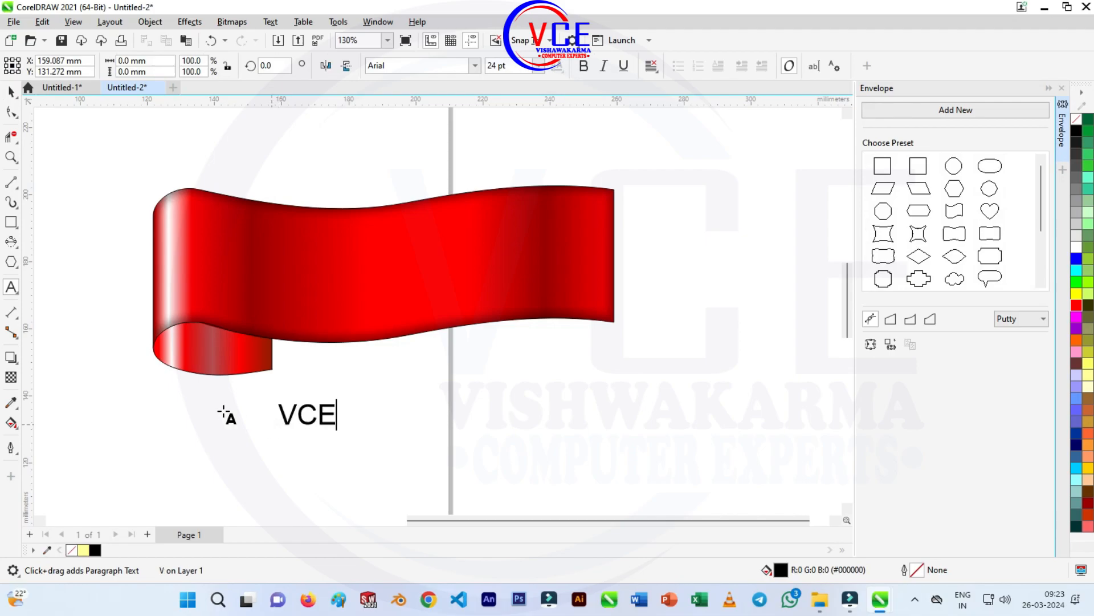
{"action": "key", "text": "Escape"}
{"action": "left_click", "coordinate": [12, 93]}
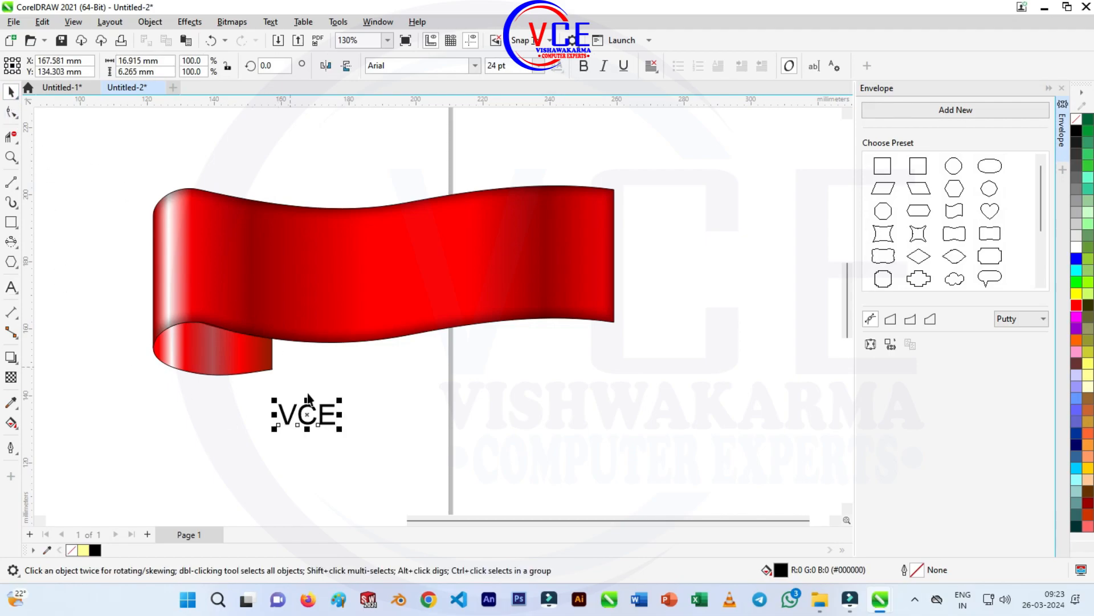
Step: Enlarge the VCE text to about 93 pt over the ribbon body and style it in white Cooper Black
{"action": "left_click_drag", "start_coordinate": [340, 431], "coordinate": [503, 491]}
{"action": "left_click_drag", "start_coordinate": [443, 452], "coordinate": [426, 276]}
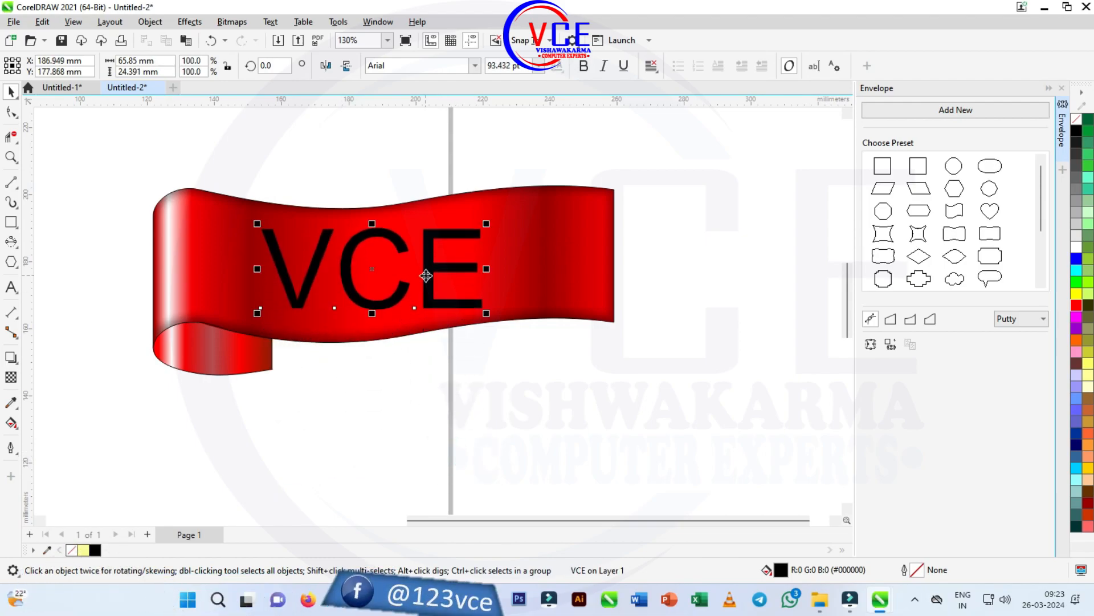
{"action": "left_click", "coordinate": [419, 66]}
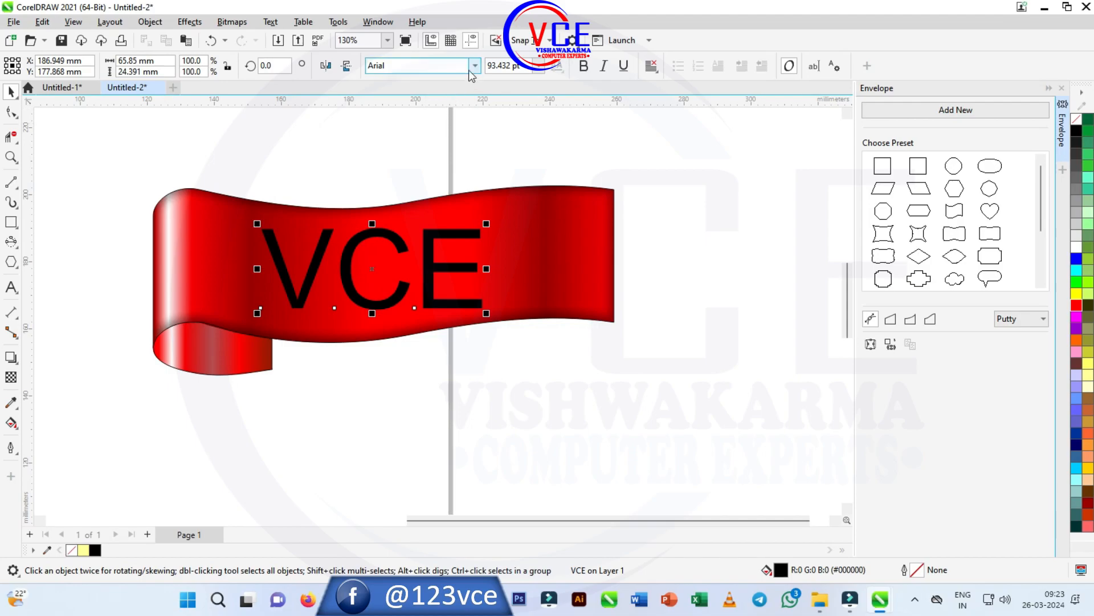
{"action": "left_click", "coordinate": [428, 108]}
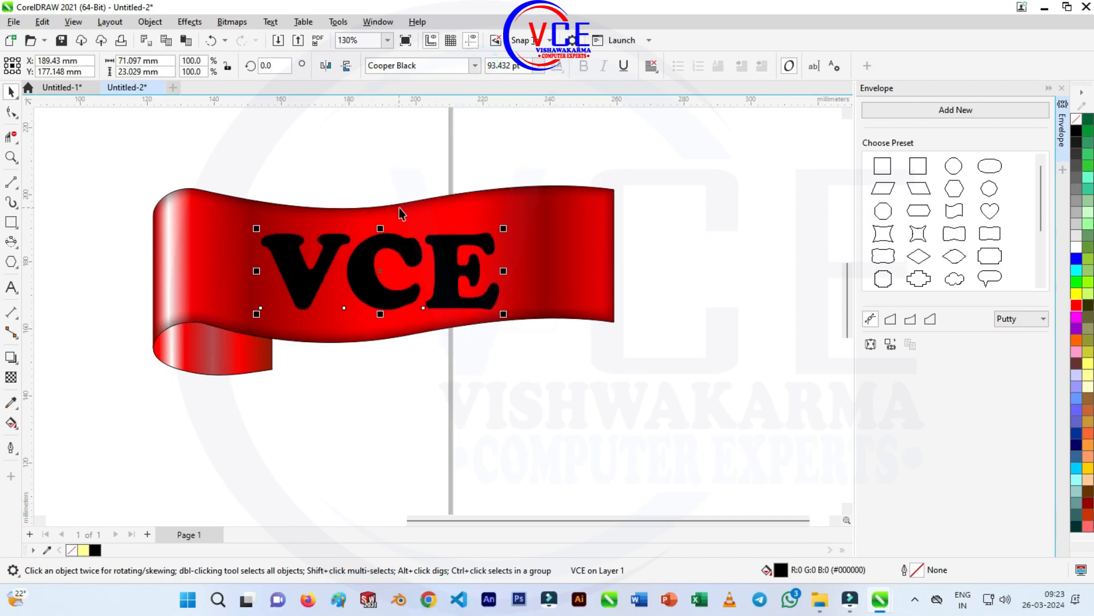
{"action": "left_click", "coordinate": [1076, 247]}
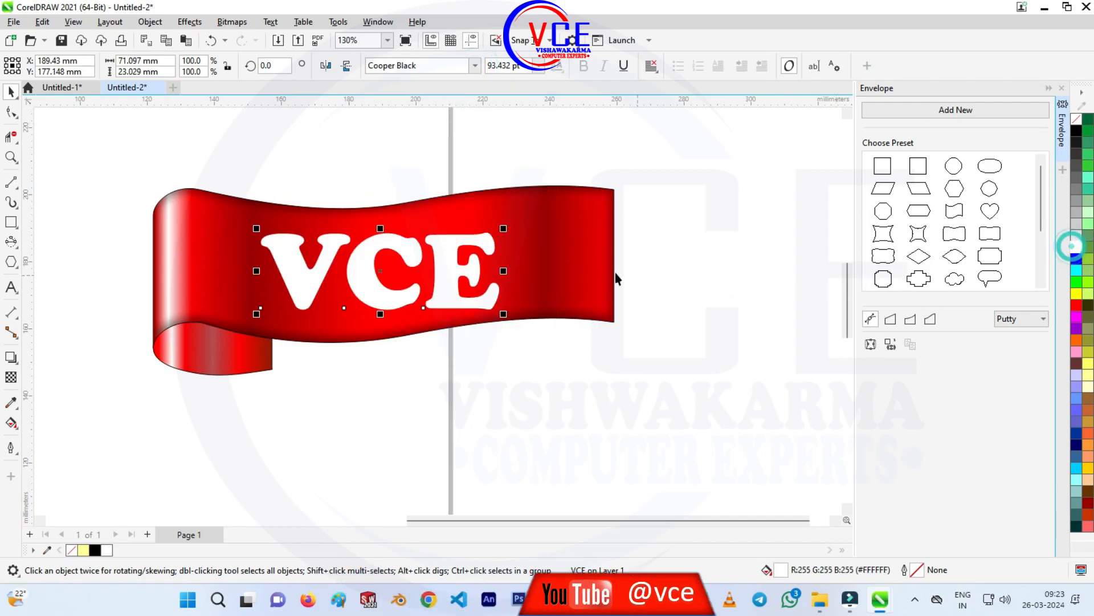
Step: Apply the wavy flag envelope preset to the VCE text and undo the move of its upper middle node
{"action": "scroll", "coordinate": [538, 251], "scroll_direction": "up", "scroll_amount": 1}
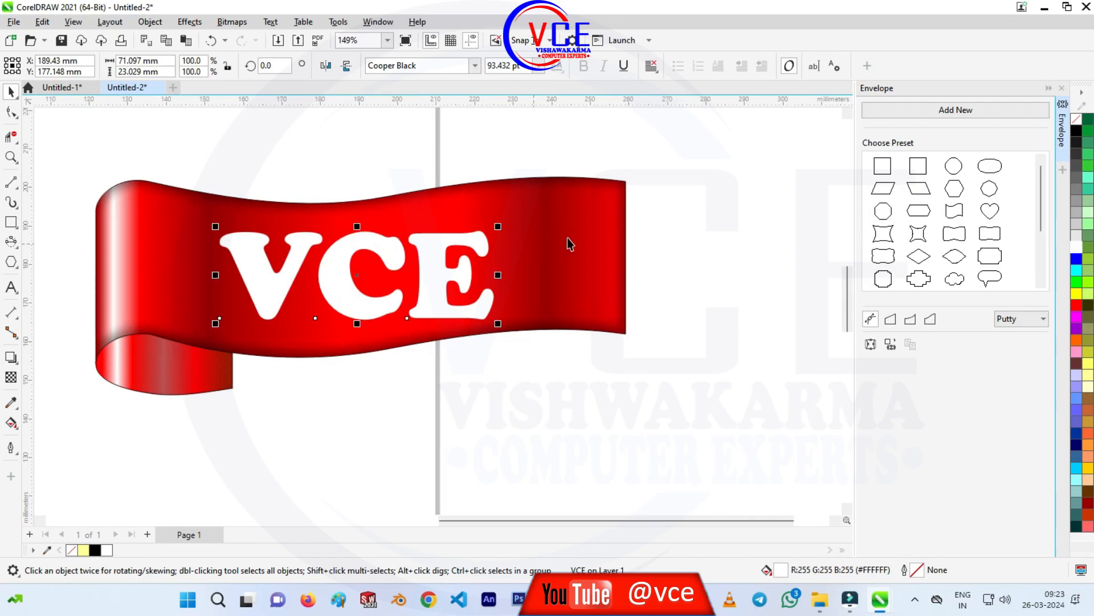
{"action": "left_click", "coordinate": [954, 211]}
{"action": "left_click_drag", "start_coordinate": [357, 244], "coordinate": [357, 234]}
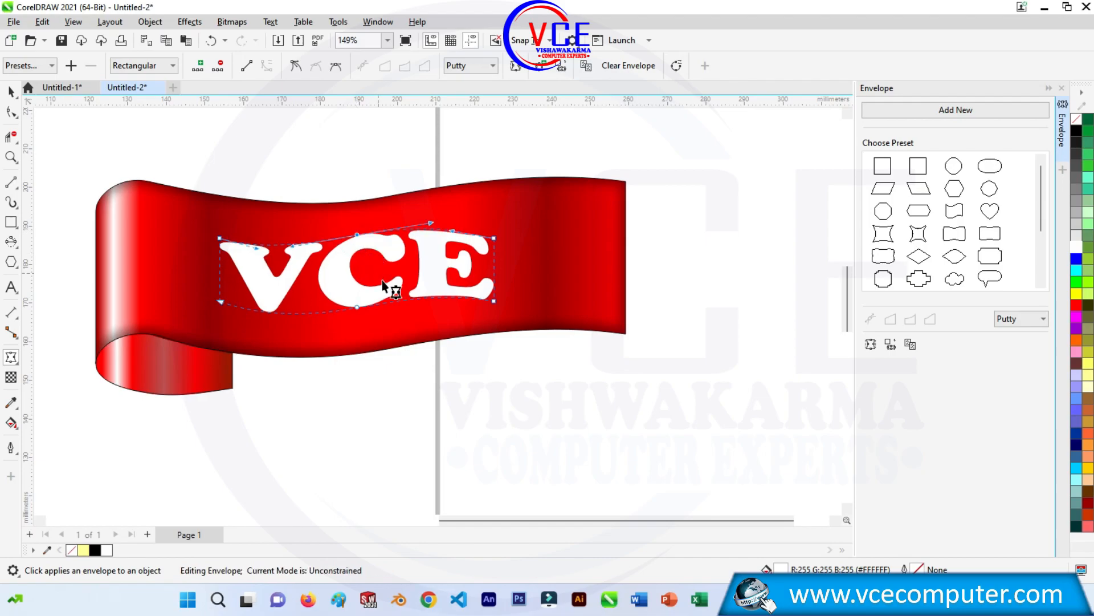
{"action": "key", "text": "ctrl+z"}
Step: Select the upper nodes of the VCE text's envelope together and nudge them upward
{"action": "left_click_drag", "start_coordinate": [199, 165], "coordinate": [523, 261]}
{"action": "key", "text": "Up"}
{"action": "key", "text": "Up"}
{"action": "key", "text": "Up"}
{"action": "key", "text": "Up"}
{"action": "key", "text": "Up"}
{"action": "key", "text": "Up"}
{"action": "key", "text": "Up"}
{"action": "key", "text": "Up"}
{"action": "key", "text": "Up"}
{"action": "key", "text": "Up"}
{"action": "key", "text": "Up"}
{"action": "key", "text": "Up"}
{"action": "key", "text": "Up"}
{"action": "key", "text": "Up"}
{"action": "key", "text": "Up"}
{"action": "key", "text": "Up"}
{"action": "key", "text": "Up"}
{"action": "key", "text": "Up"}
{"action": "key", "text": "Up"}
{"action": "key", "text": "Up"}
{"action": "key", "text": "Up"}
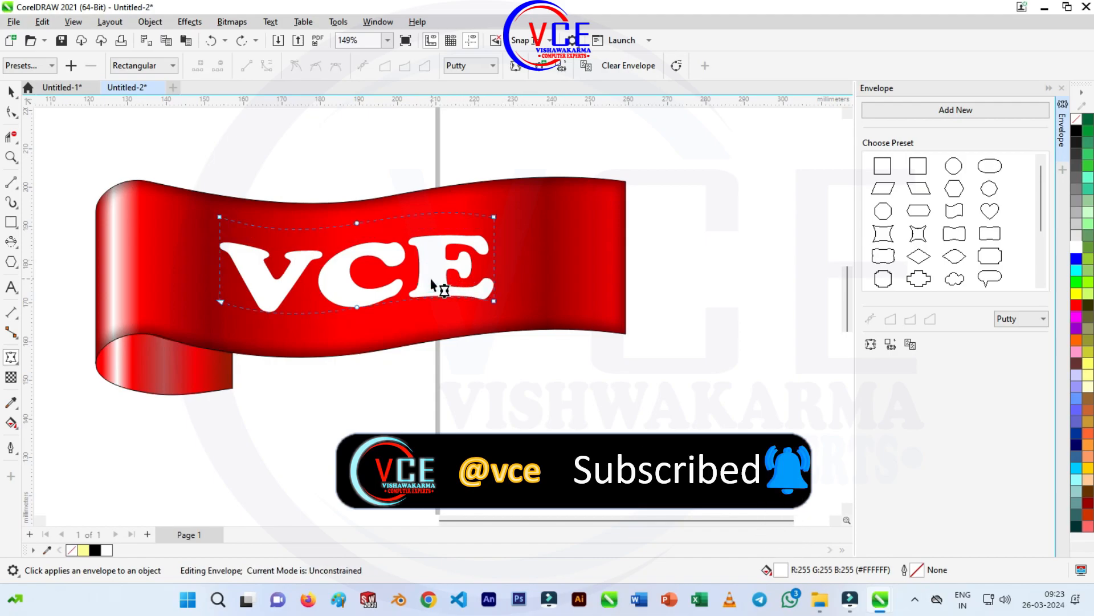
Step: Convert the enveloped VCE text to curves
{"action": "left_click", "coordinate": [11, 91]}
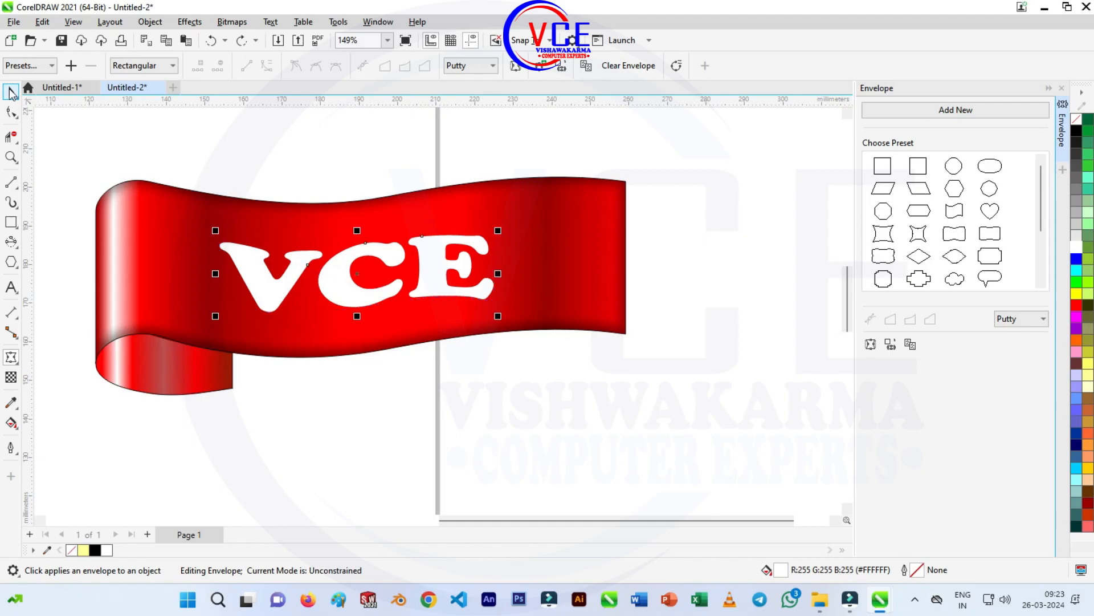
{"action": "right_click", "coordinate": [365, 251]}
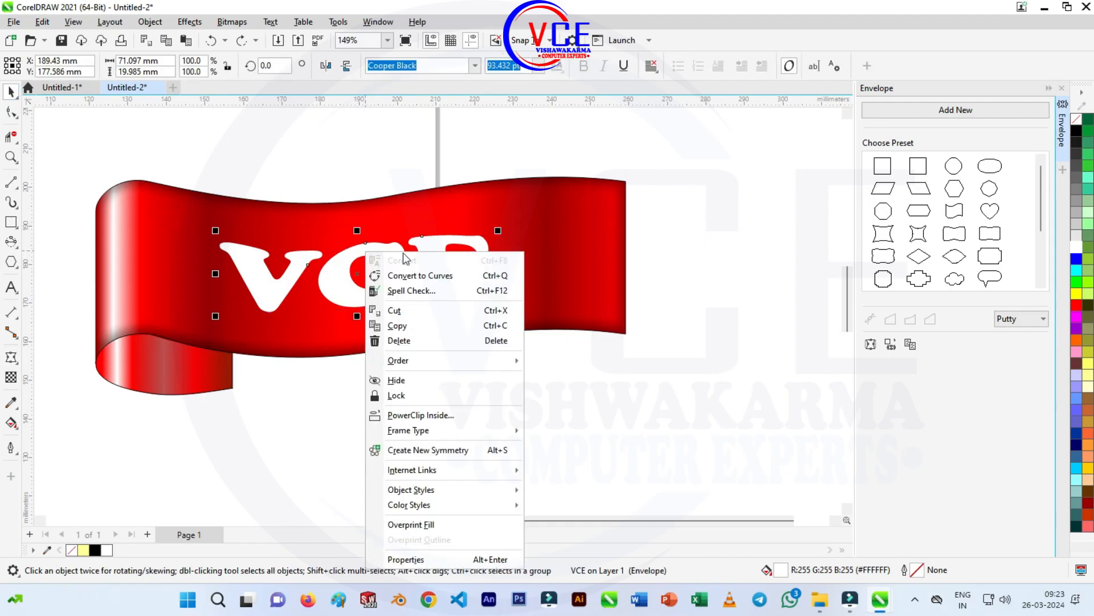
{"action": "left_click", "coordinate": [437, 277]}
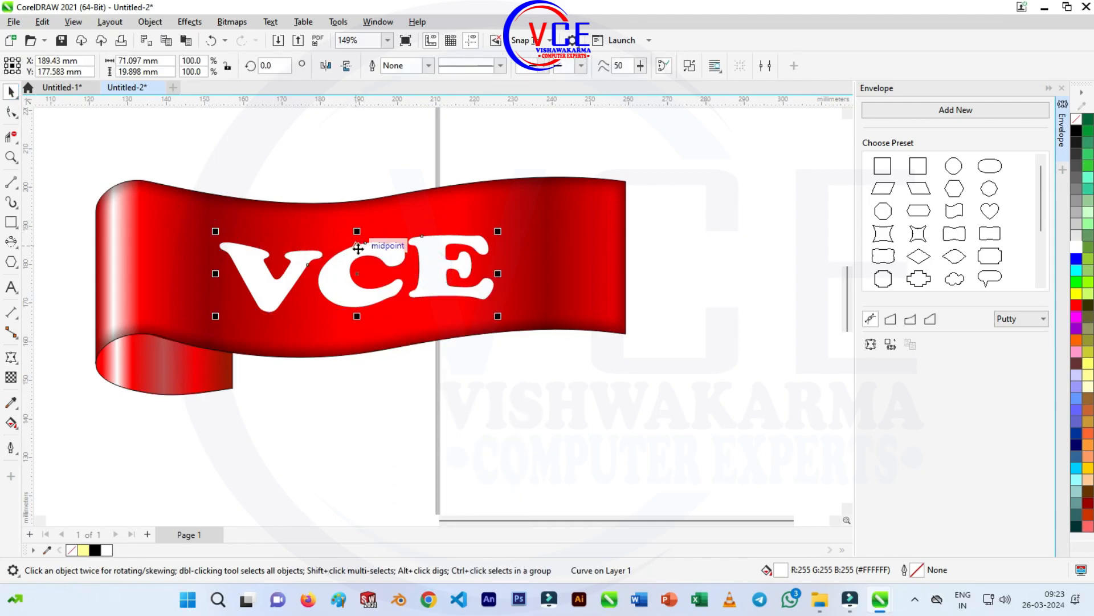
Step: Stretch the VCE lettering vertically to about 29.3 mm high and reposition it within the ribbon body
{"action": "left_click_drag", "start_coordinate": [357, 316], "coordinate": [358, 337]}
{"action": "left_click_drag", "start_coordinate": [358, 231], "coordinate": [361, 213]}
{"action": "mouse_move", "coordinate": [461, 269]}
{"action": "left_mouse_down"}
{"action": "mouse_move", "coordinate": [497, 261]}
{"action": "mouse_move", "coordinate": [465, 263]}
{"action": "left_mouse_up"}
{"action": "left_click", "coordinate": [340, 440]}
Step: Apply the Inner Edge shadow preset to the VCE lettering and deselect it
{"action": "left_click", "coordinate": [364, 294]}
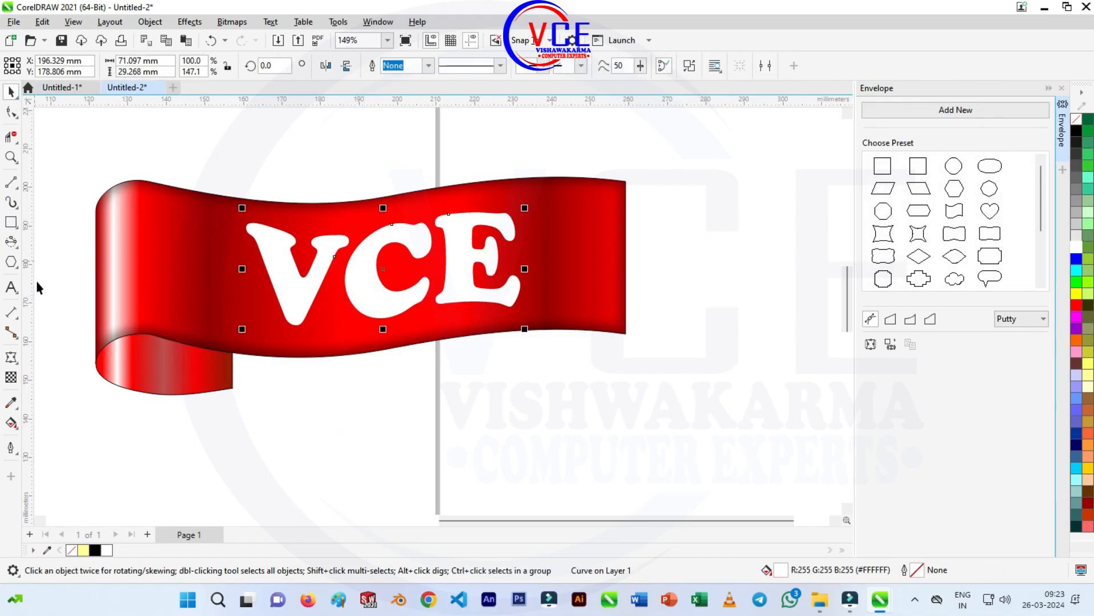
{"action": "left_click", "coordinate": [12, 359]}
{"action": "left_click", "coordinate": [48, 357]}
{"action": "left_click", "coordinate": [35, 65]}
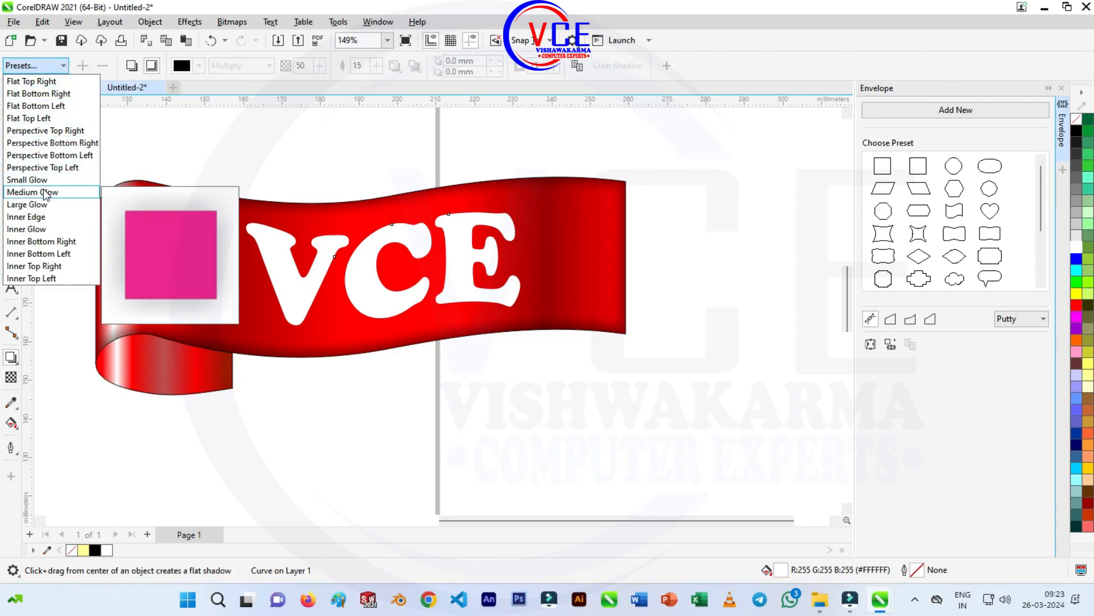
{"action": "left_click", "coordinate": [28, 219]}
{"action": "left_click", "coordinate": [11, 91]}
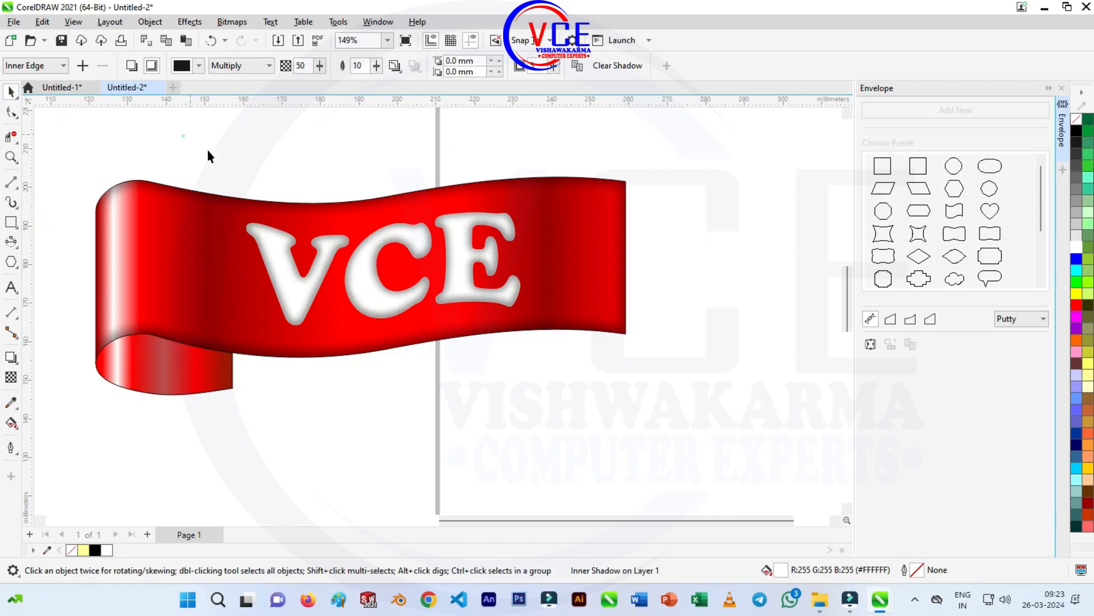
{"action": "left_click", "coordinate": [181, 135]}
Step: Duplicate the complete VCE banner directly below the original
{"action": "scroll", "coordinate": [245, 166], "scroll_direction": "down", "scroll_amount": 3}
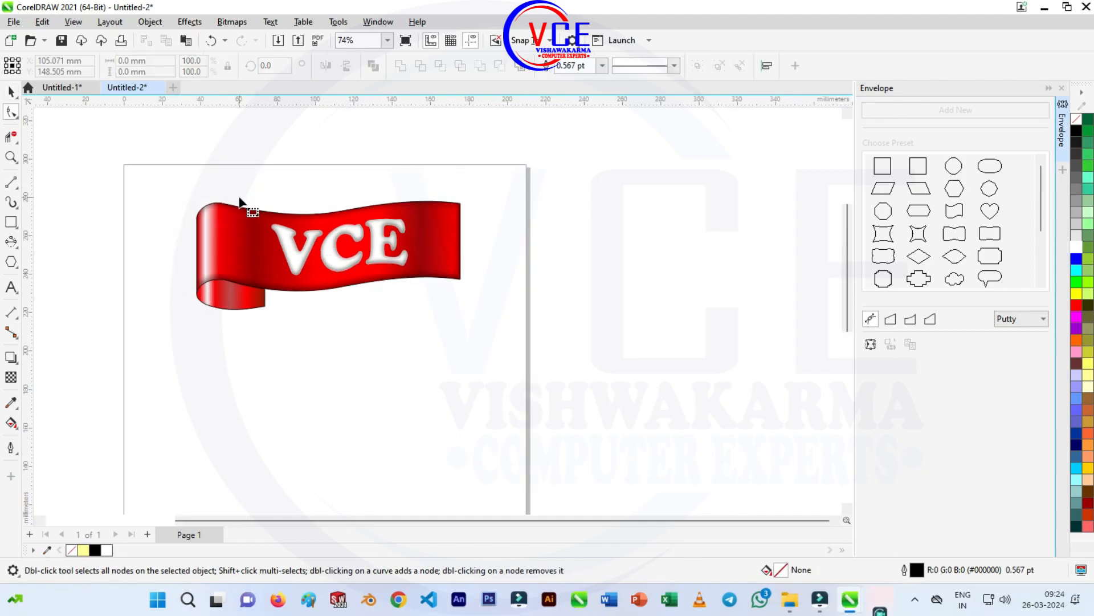
{"action": "left_click", "coordinate": [11, 91]}
{"action": "left_click", "coordinate": [90, 155]}
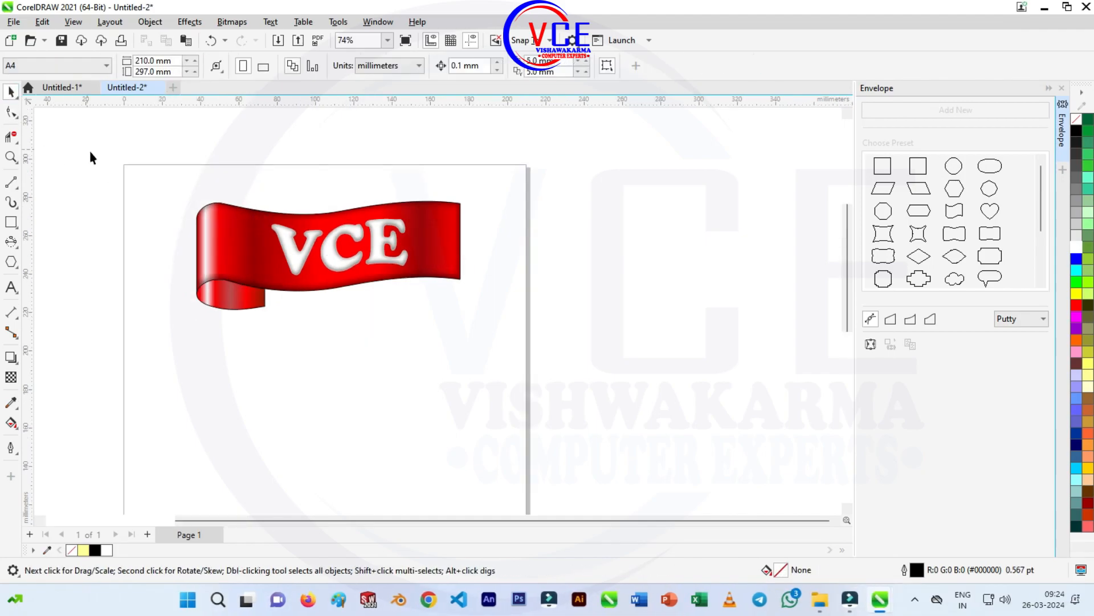
{"action": "left_click_drag", "start_coordinate": [321, 273], "coordinate": [469, 312]}
{"action": "left_click_drag", "start_coordinate": [354, 239], "coordinate": [356, 397]}
{"action": "right_click", "coordinate": [355, 398]}
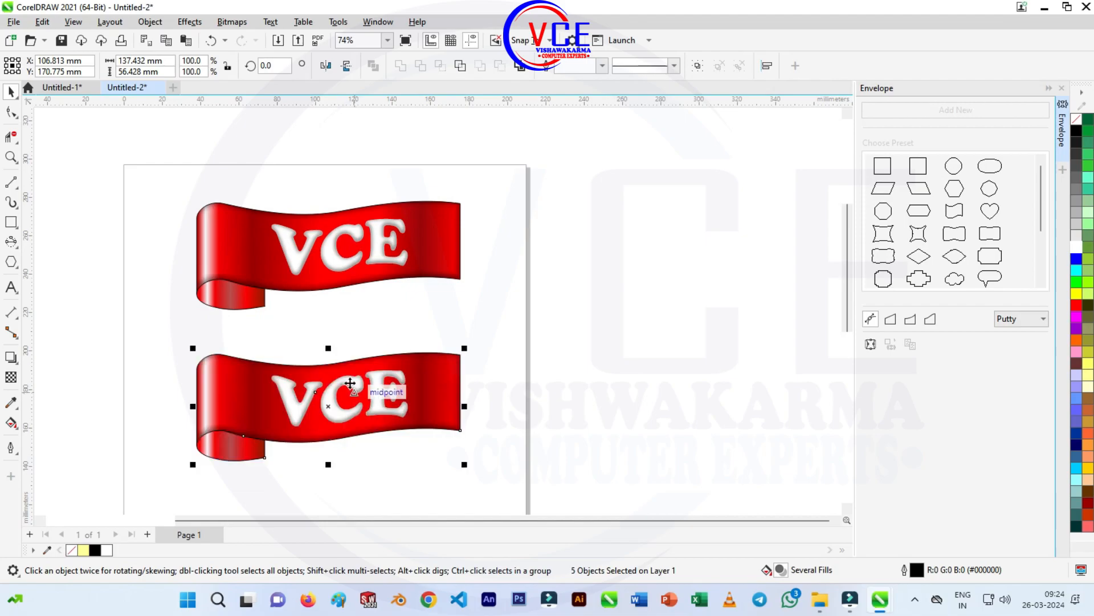
Step: Recolour the lower banner's ribbon body blue with Hue/Saturation/Lightness, using hue -134, saturation -1 and lightness 29
{"action": "scroll", "coordinate": [345, 373], "scroll_direction": "down", "scroll_amount": 1}
{"action": "scroll", "coordinate": [345, 371], "scroll_direction": "up", "scroll_amount": 2}
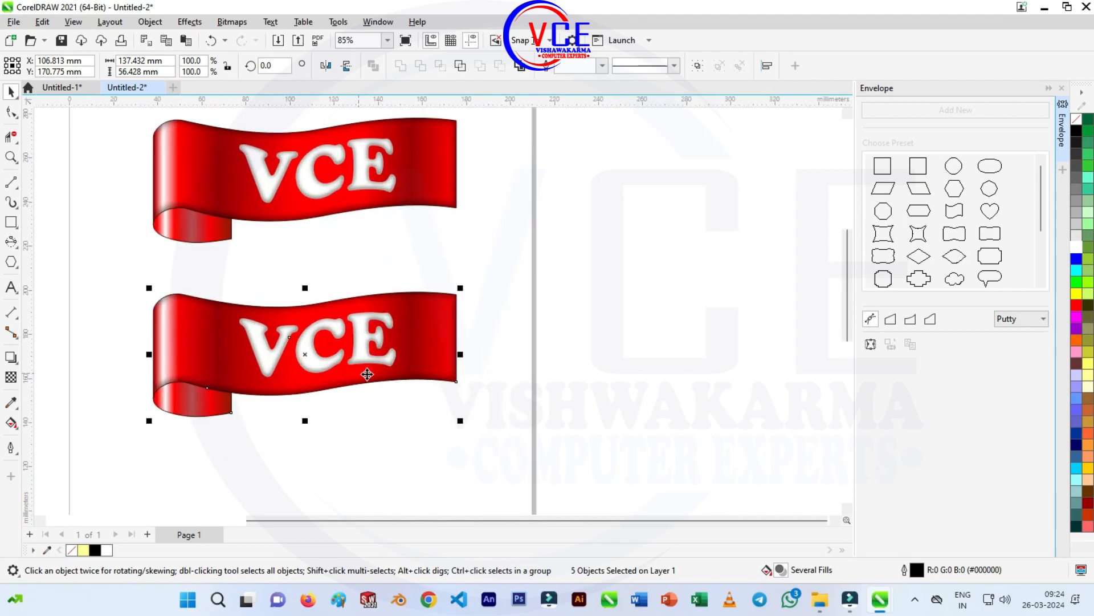
{"action": "left_click", "coordinate": [511, 328]}
{"action": "left_click", "coordinate": [435, 335]}
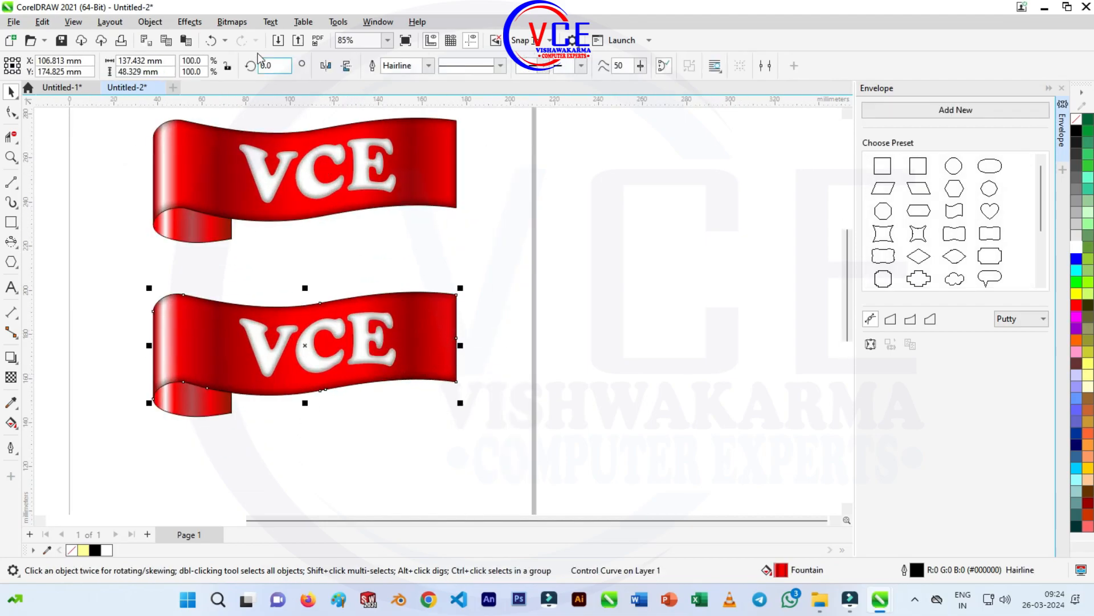
{"action": "left_click", "coordinate": [190, 22]}
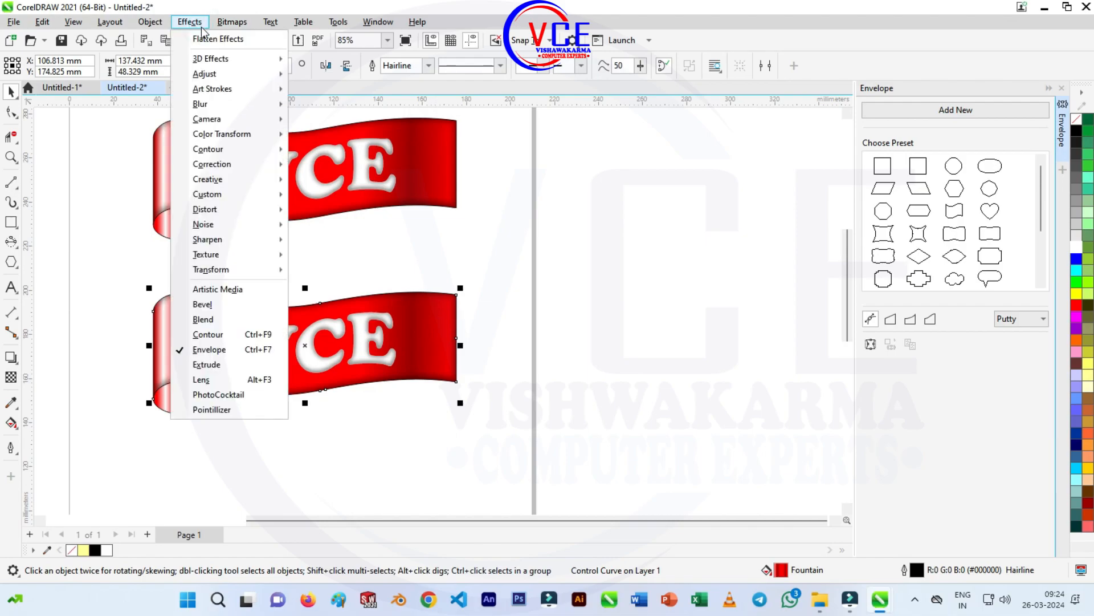
{"action": "mouse_move", "coordinate": [239, 79]}
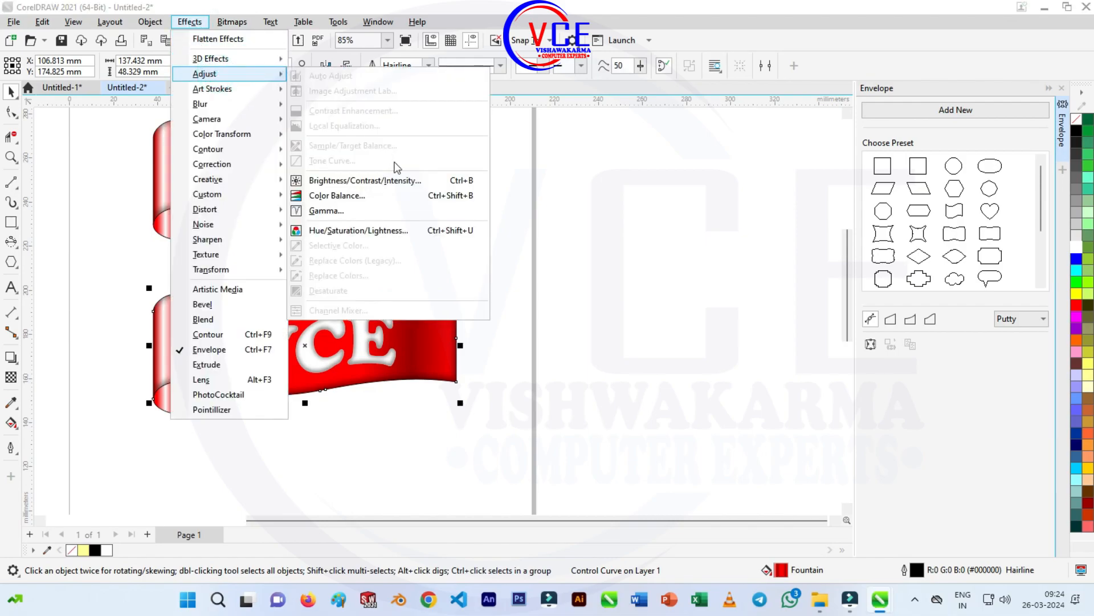
{"action": "left_click", "coordinate": [359, 230]}
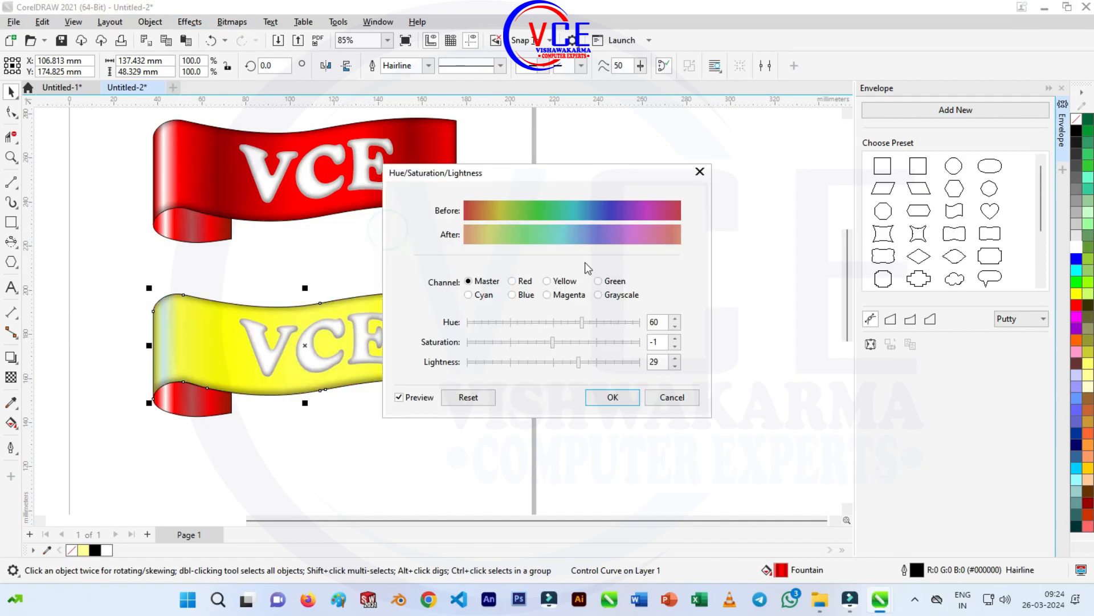
{"action": "left_click_drag", "start_coordinate": [577, 172], "coordinate": [688, 114]}
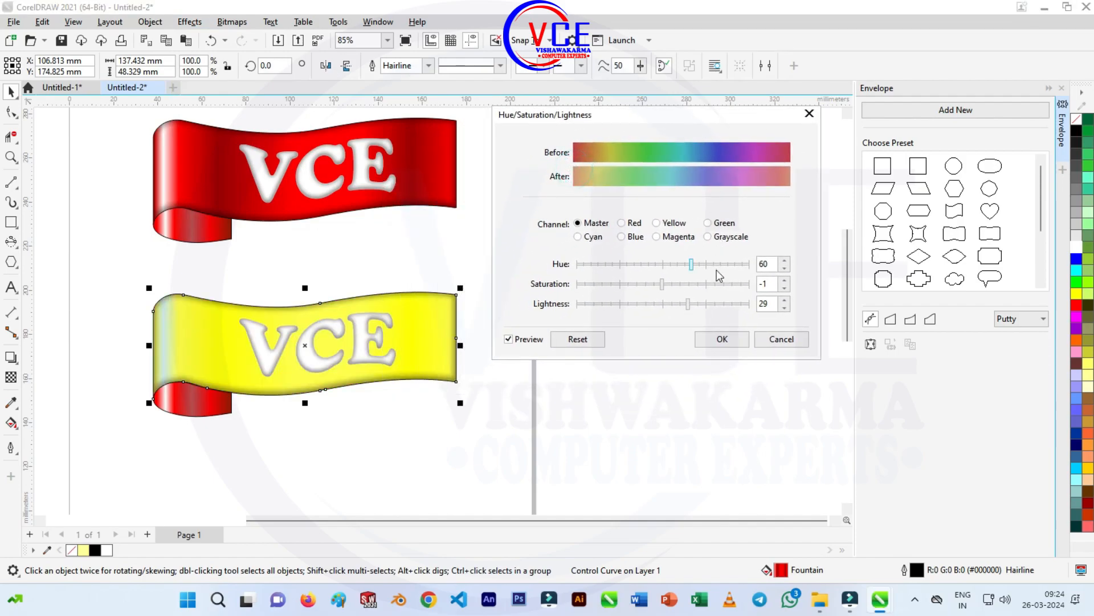
{"action": "left_click_drag", "start_coordinate": [669, 263], "coordinate": [593, 264]}
{"action": "left_click", "coordinate": [599, 264]}
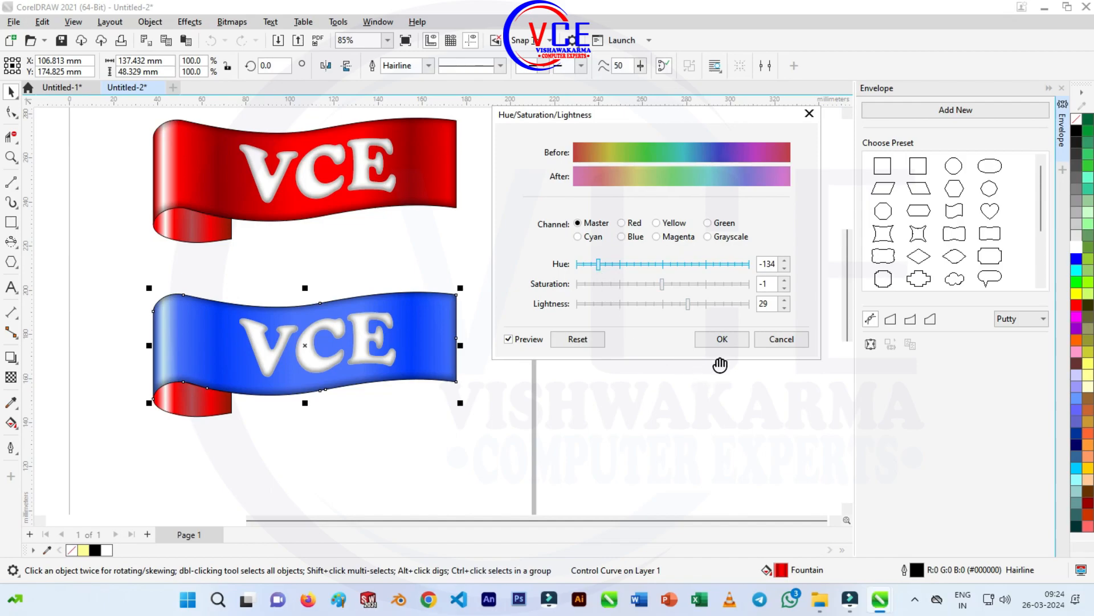
{"action": "left_click", "coordinate": [718, 340]}
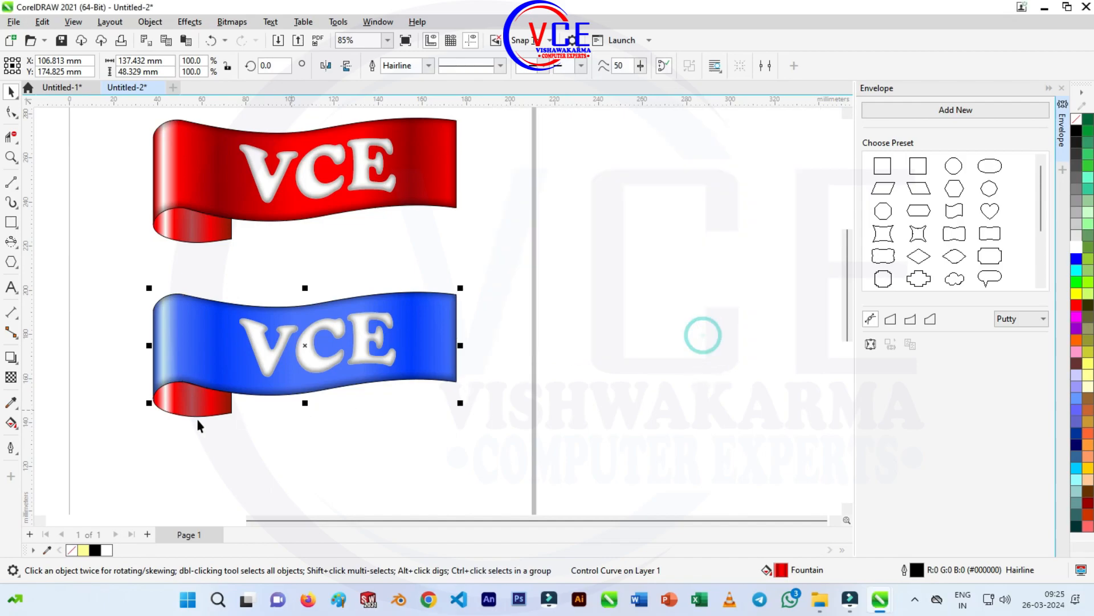
Step: Recolour the lower banner's folded end with Hue/Saturation/Lightness at hue -134, saturation -1 and lightness 29
{"action": "left_click", "coordinate": [202, 403]}
{"action": "left_click", "coordinate": [189, 21]}
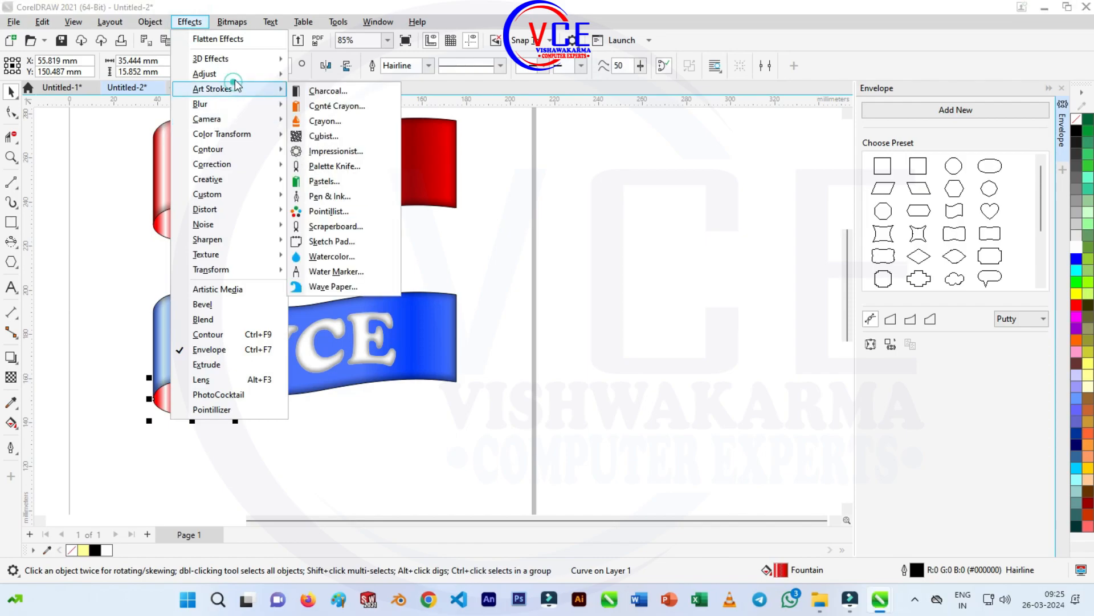
{"action": "mouse_move", "coordinate": [236, 78]}
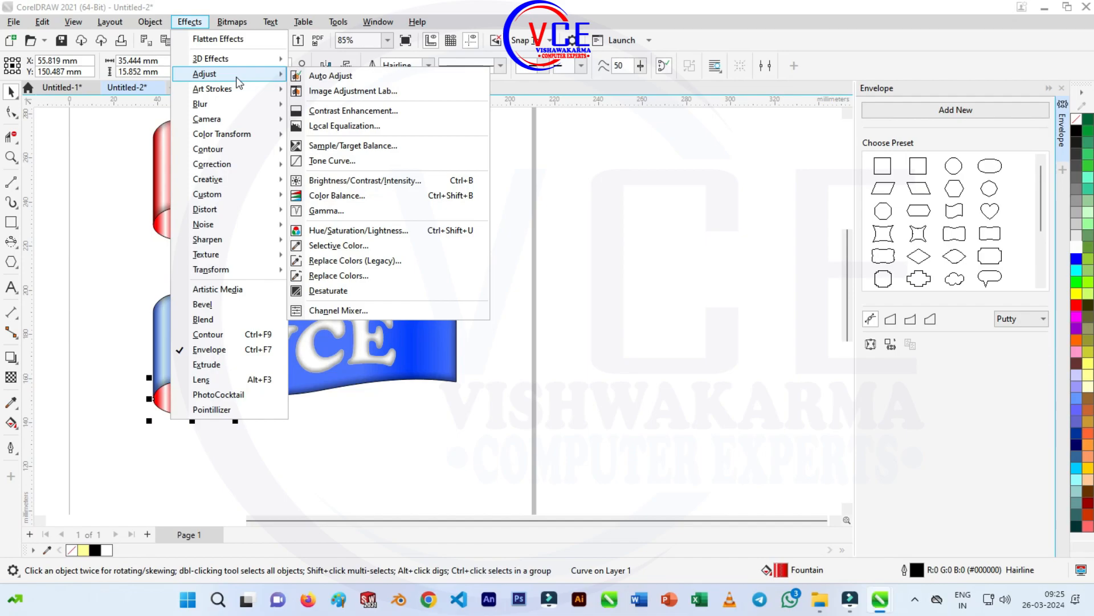
{"action": "left_click", "coordinate": [396, 231]}
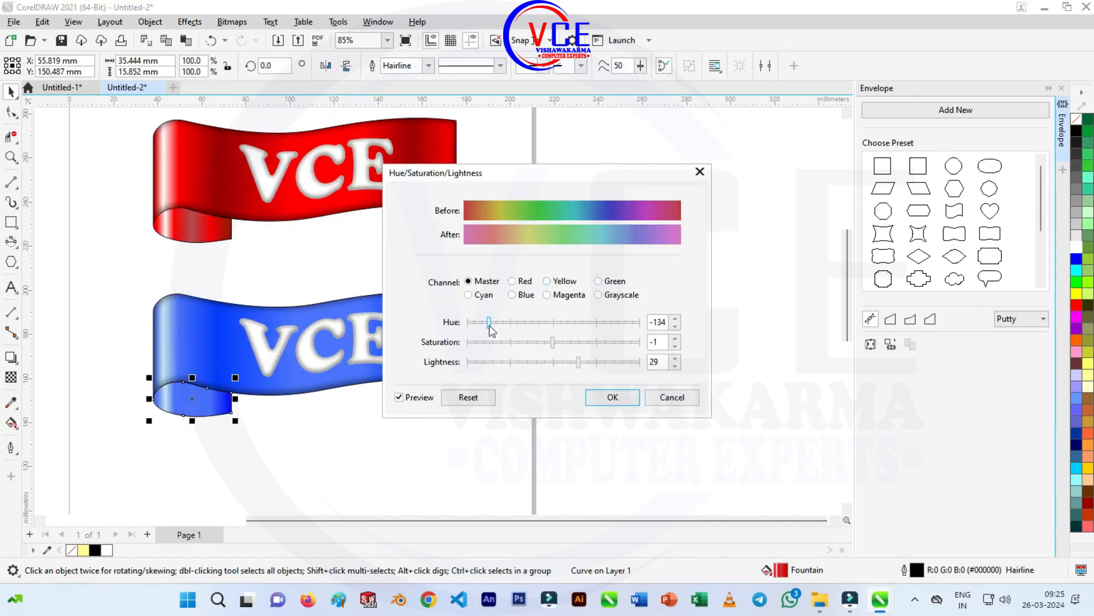
{"action": "left_click", "coordinate": [601, 397]}
{"action": "left_click", "coordinate": [473, 457]}
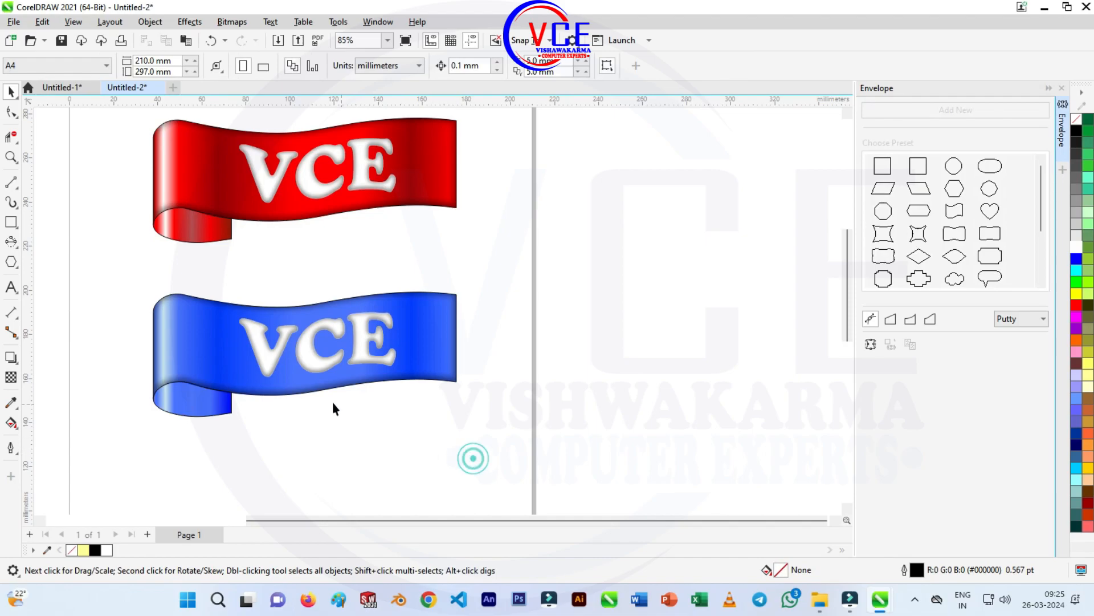
Step: Duplicate the complete red banner to the right of the page, level with the original, and deselect it
{"action": "scroll", "coordinate": [208, 317], "scroll_direction": "down", "scroll_amount": 1}
{"action": "left_click_drag", "start_coordinate": [145, 126], "coordinate": [479, 285]}
{"action": "scroll", "coordinate": [288, 325], "scroll_direction": "down", "scroll_amount": 2}
{"action": "left_click_drag", "start_coordinate": [284, 241], "coordinate": [502, 239]}
{"action": "scroll", "coordinate": [601, 225], "scroll_direction": "up", "scroll_amount": 2}
{"action": "left_click", "coordinate": [591, 203]}
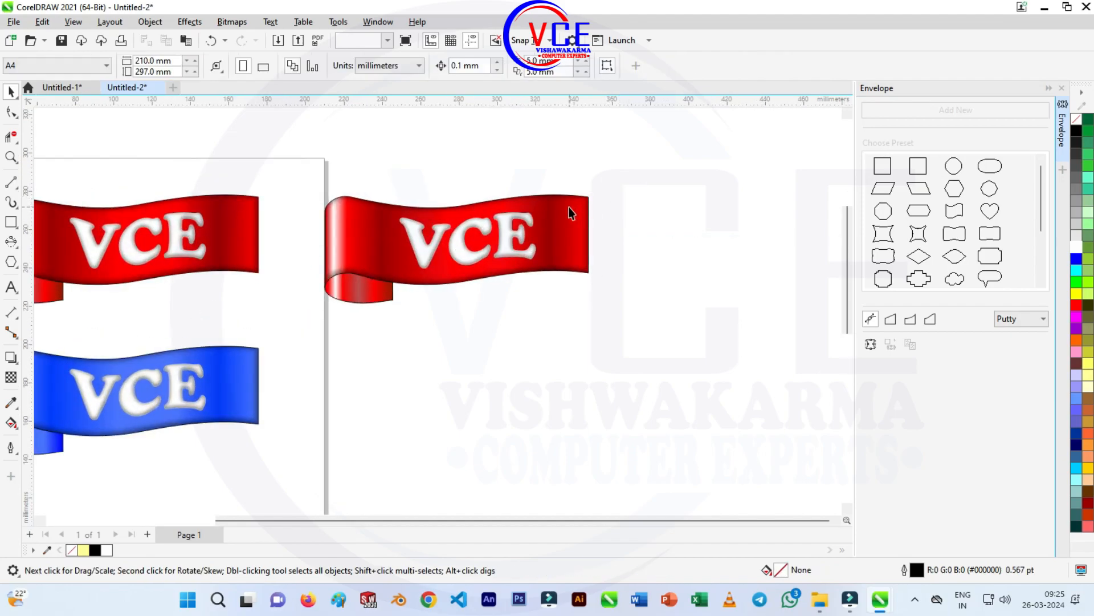
Step: Apply the Gold Leaf fountain fill to the ribbon body of the banner copy beside the page
{"action": "left_click", "coordinate": [570, 212]}
{"action": "left_click", "coordinate": [14, 429]}
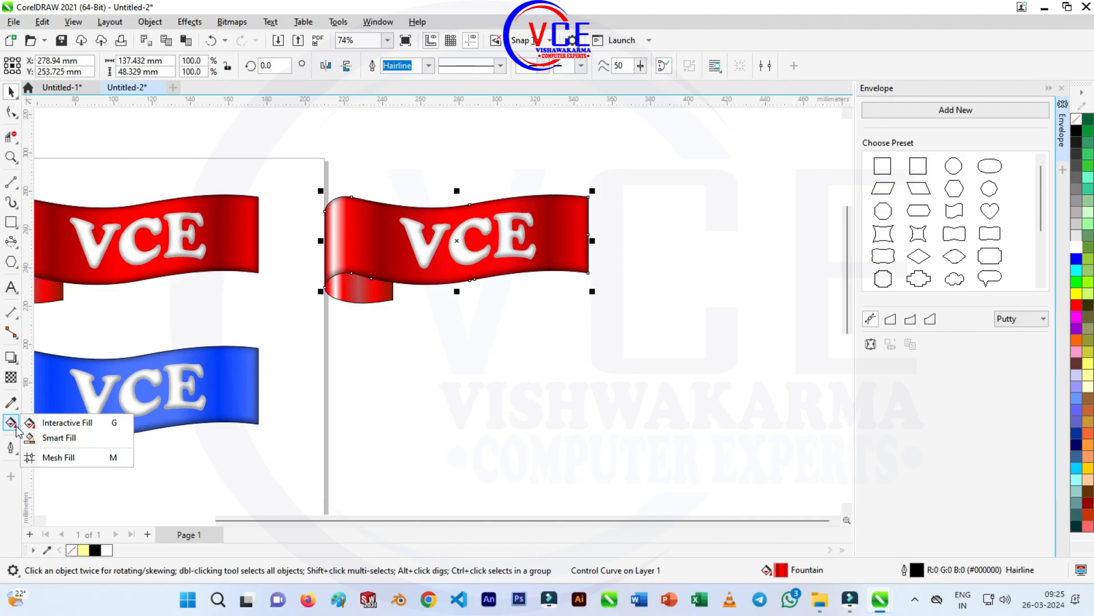
{"action": "left_click", "coordinate": [26, 421]}
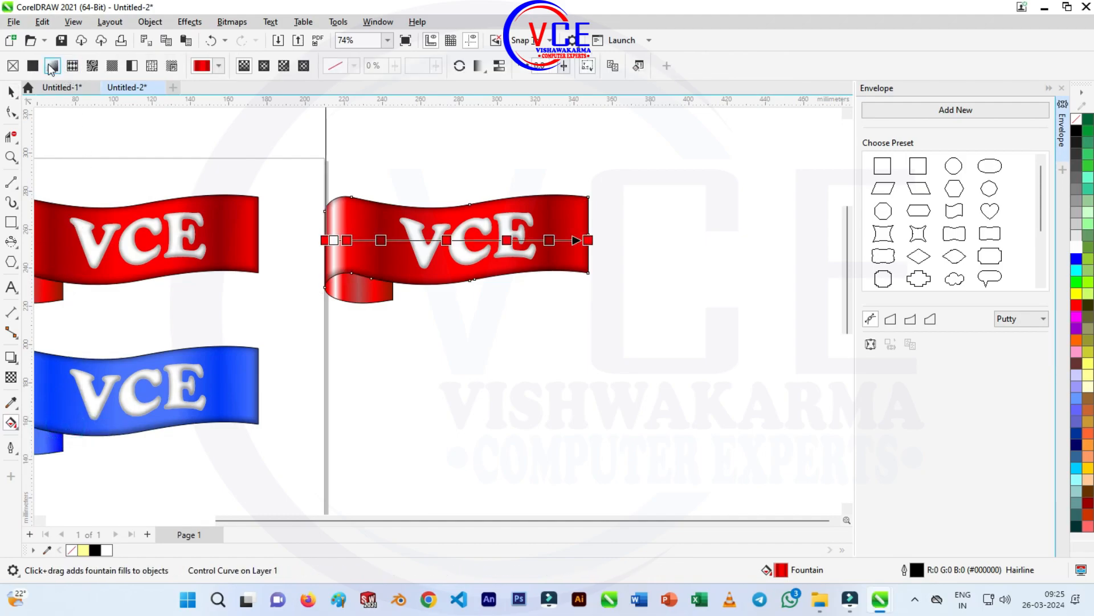
{"action": "left_click", "coordinate": [204, 68]}
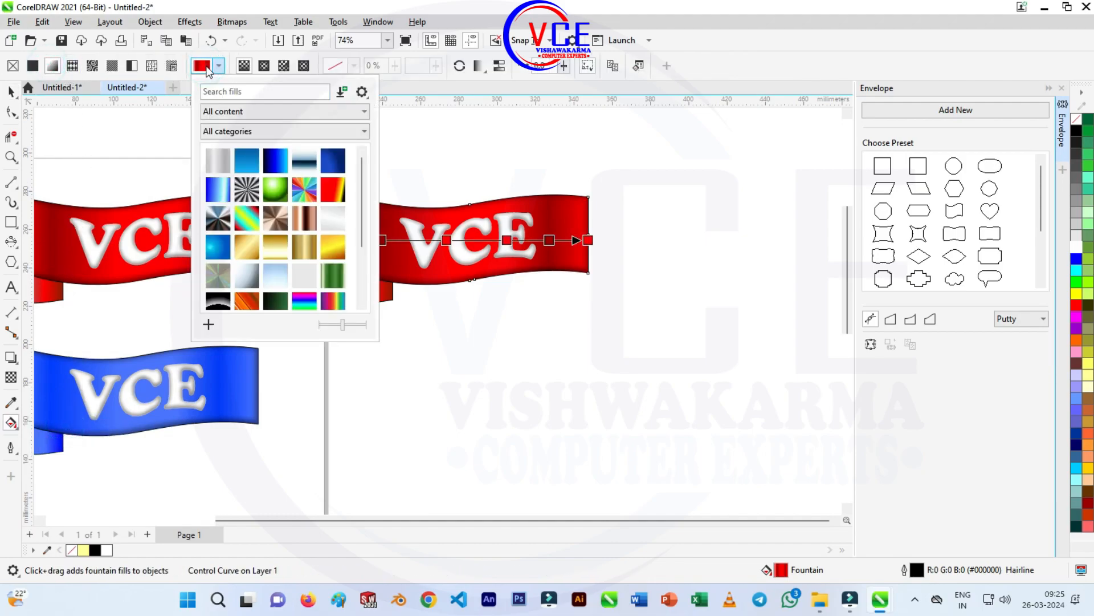
{"action": "left_click", "coordinate": [299, 251]}
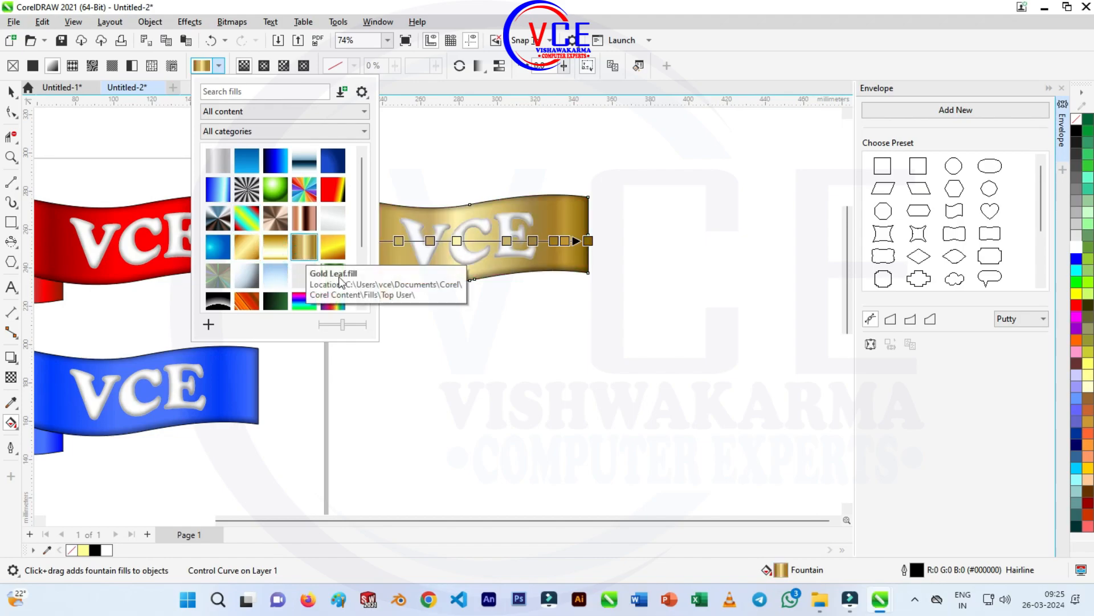
{"action": "left_click", "coordinate": [555, 342]}
Step: Apply the Gold Leaf fountain fill to the folded end of the gold banner
{"action": "left_click", "coordinate": [358, 292]}
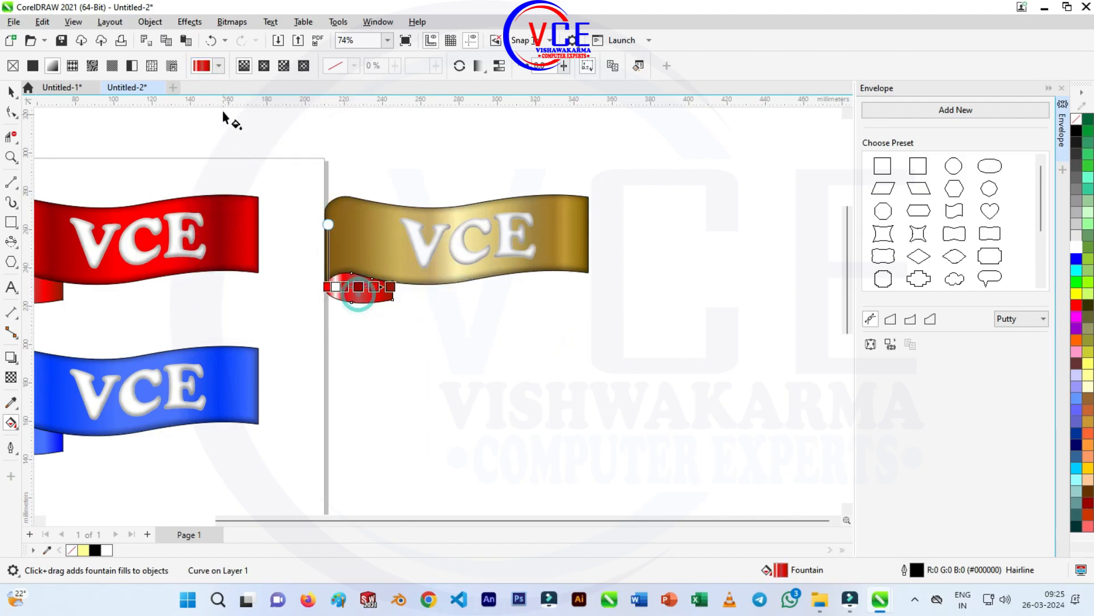
{"action": "left_click", "coordinate": [218, 66]}
{"action": "left_click", "coordinate": [293, 165]}
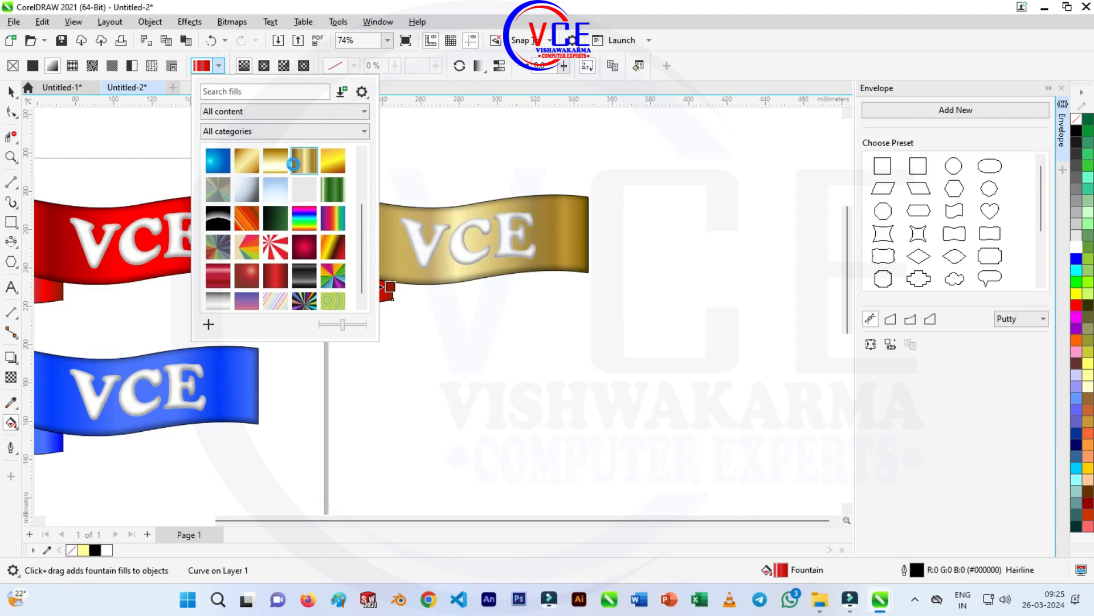
Step: Add a pale yellow highlight node near the fold of the gold ribbon's fountain fill and move the adjacent brown node to 9%
{"action": "left_click", "coordinate": [442, 327]}
{"action": "scroll", "coordinate": [442, 265], "scroll_direction": "up", "scroll_amount": 2}
{"action": "scroll", "coordinate": [355, 259], "scroll_direction": "up", "scroll_amount": 1}
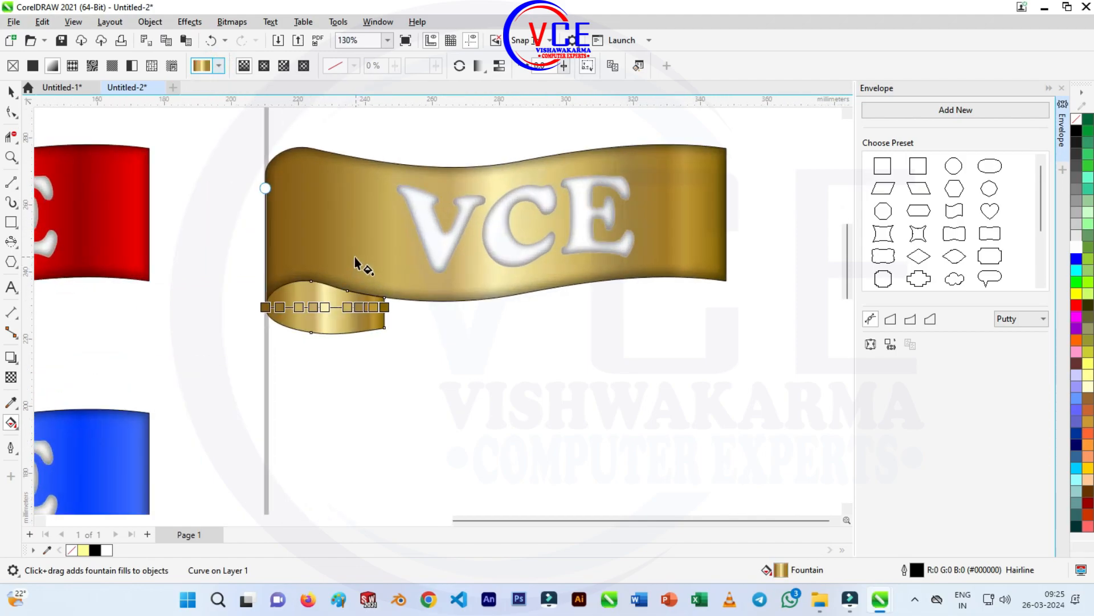
{"action": "left_click", "coordinate": [329, 225]}
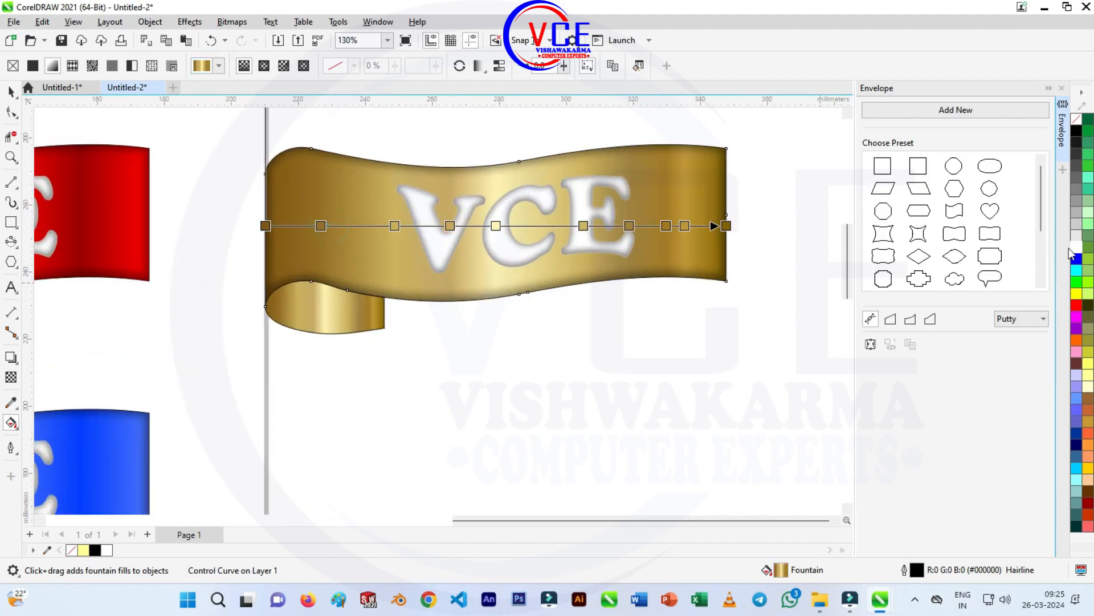
{"action": "left_click_drag", "start_coordinate": [1088, 375], "coordinate": [285, 226]}
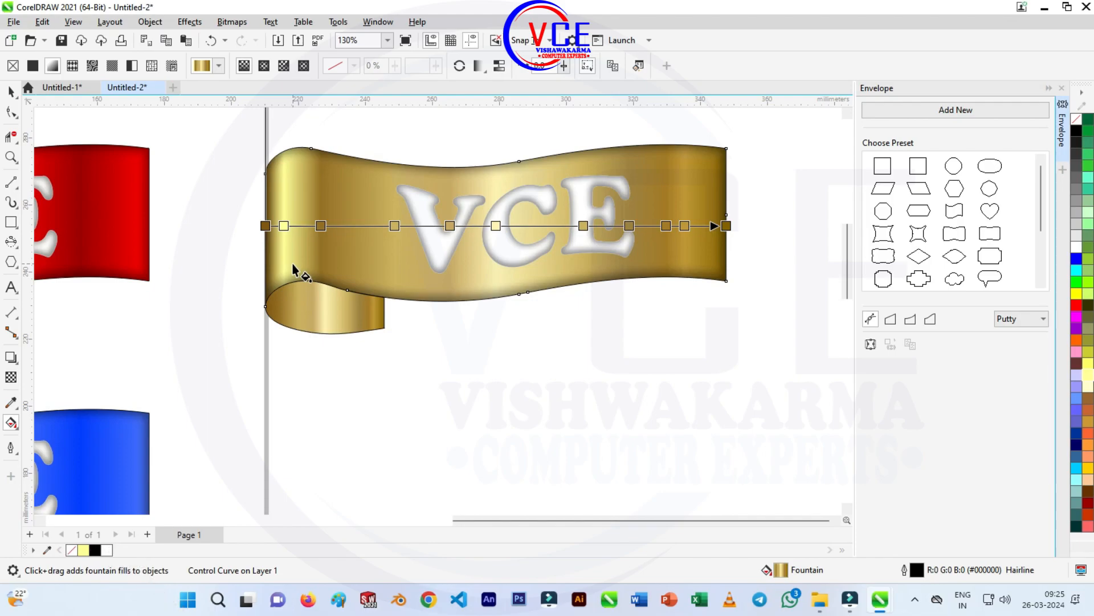
{"action": "left_click", "coordinate": [312, 226]}
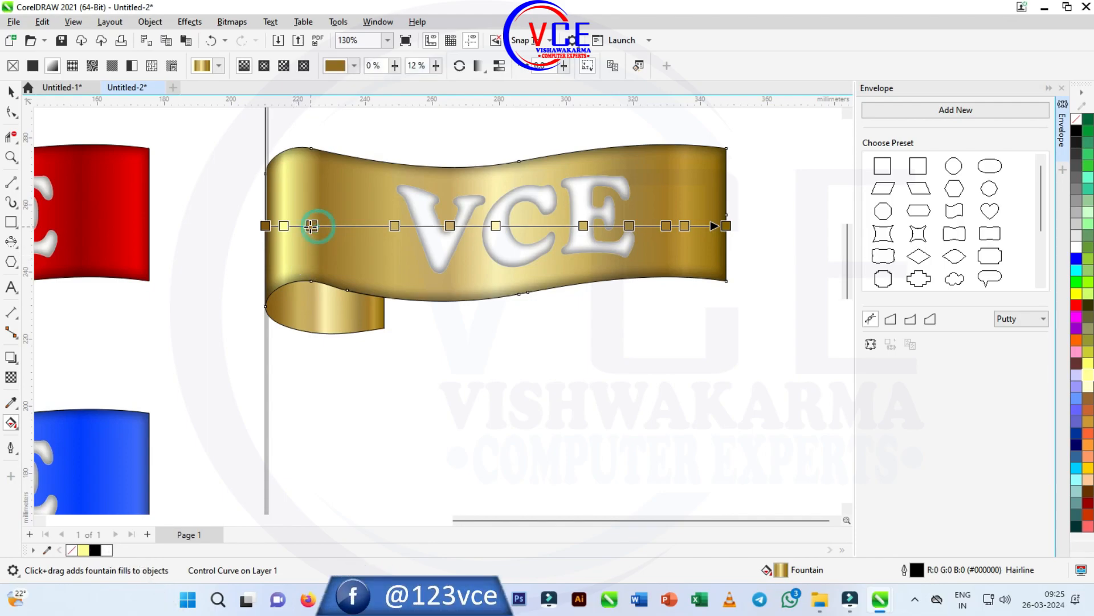
{"action": "left_click_drag", "start_coordinate": [307, 226], "coordinate": [306, 226]}
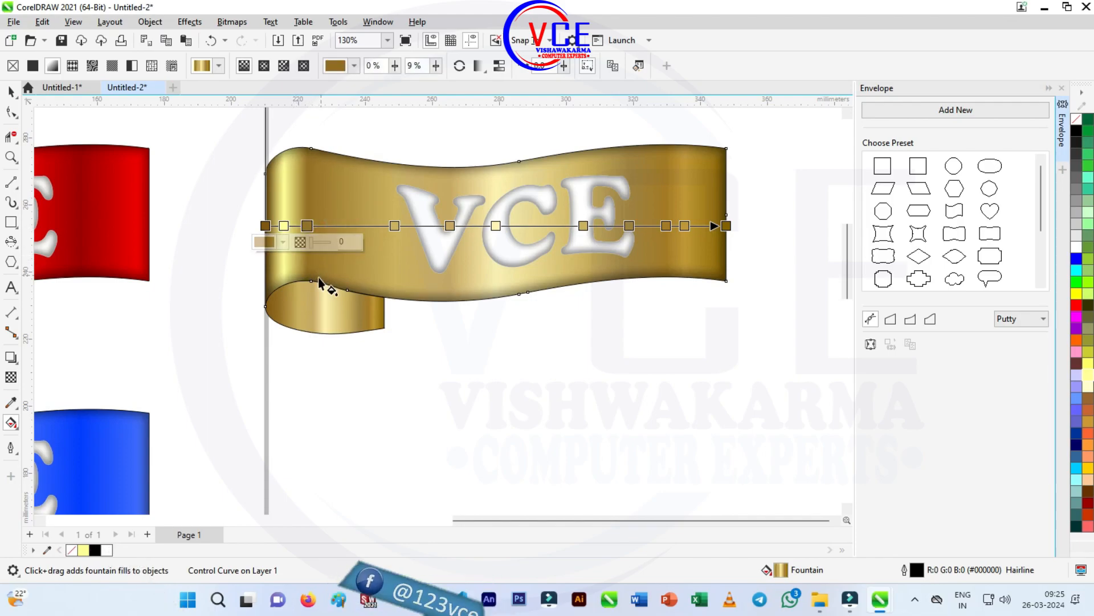
Step: Duplicate the complete gold banner directly below the original
{"action": "left_click", "coordinate": [13, 94]}
{"action": "scroll", "coordinate": [265, 206], "scroll_direction": "down", "scroll_amount": 2}
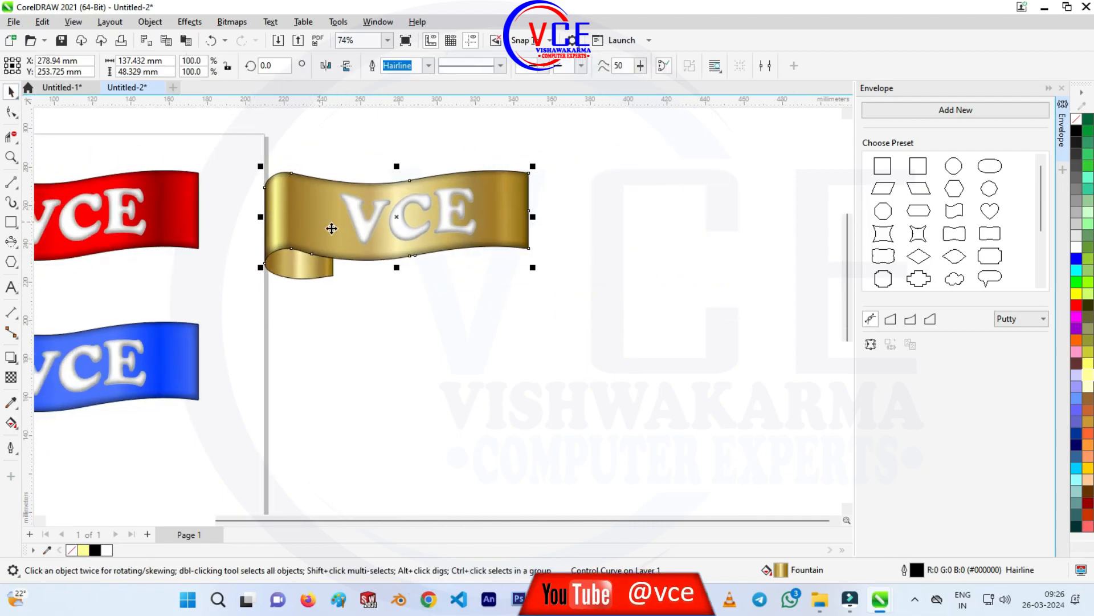
{"action": "left_click_drag", "start_coordinate": [239, 160], "coordinate": [540, 285]}
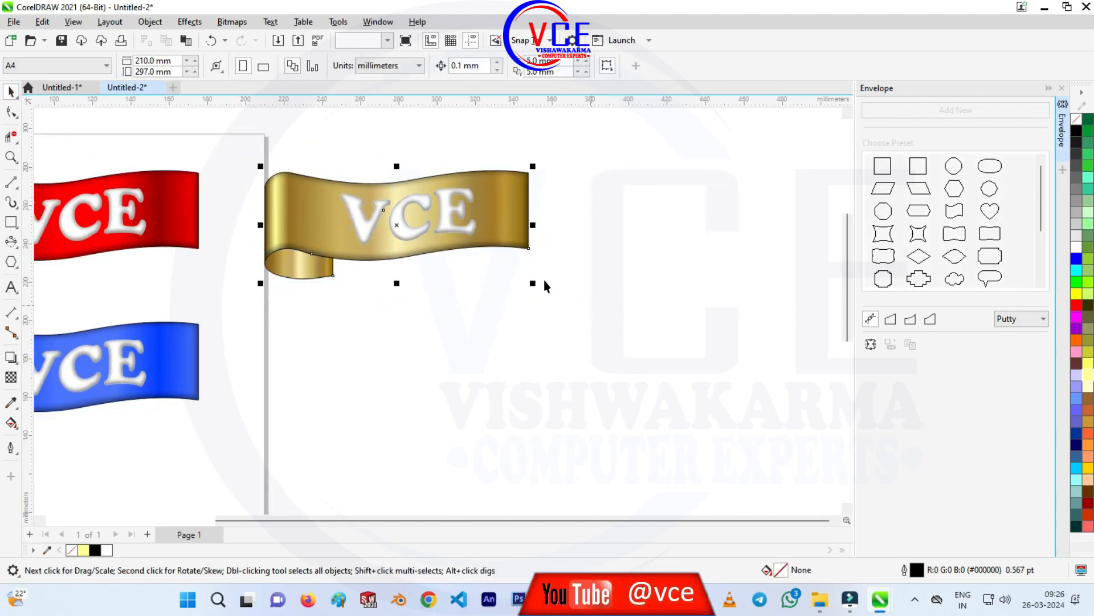
{"action": "left_click_drag", "start_coordinate": [422, 192], "coordinate": [430, 332]}
Step: Apply the multi-stop copper fountain fill preset to the ribbon body of the lower gold banner copy
{"action": "left_click", "coordinate": [529, 321]}
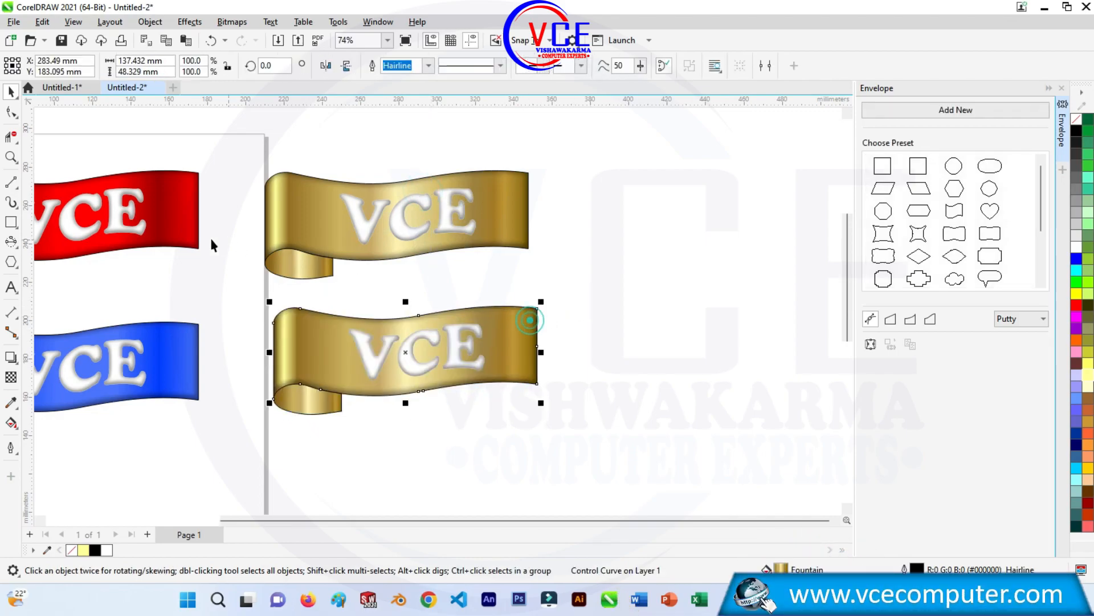
{"action": "left_click", "coordinate": [15, 425]}
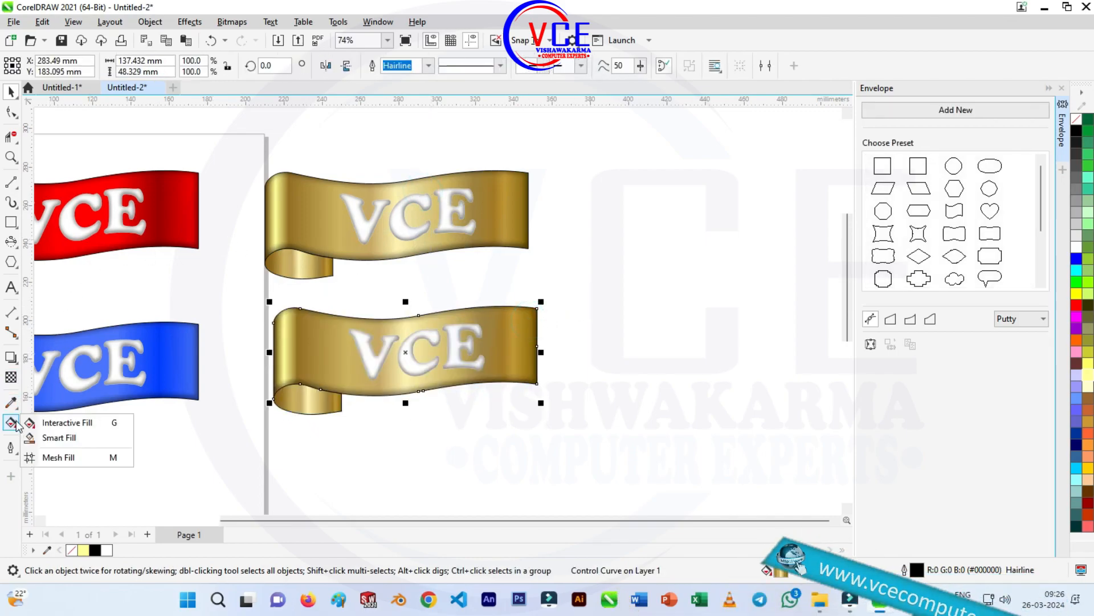
{"action": "left_click", "coordinate": [49, 419]}
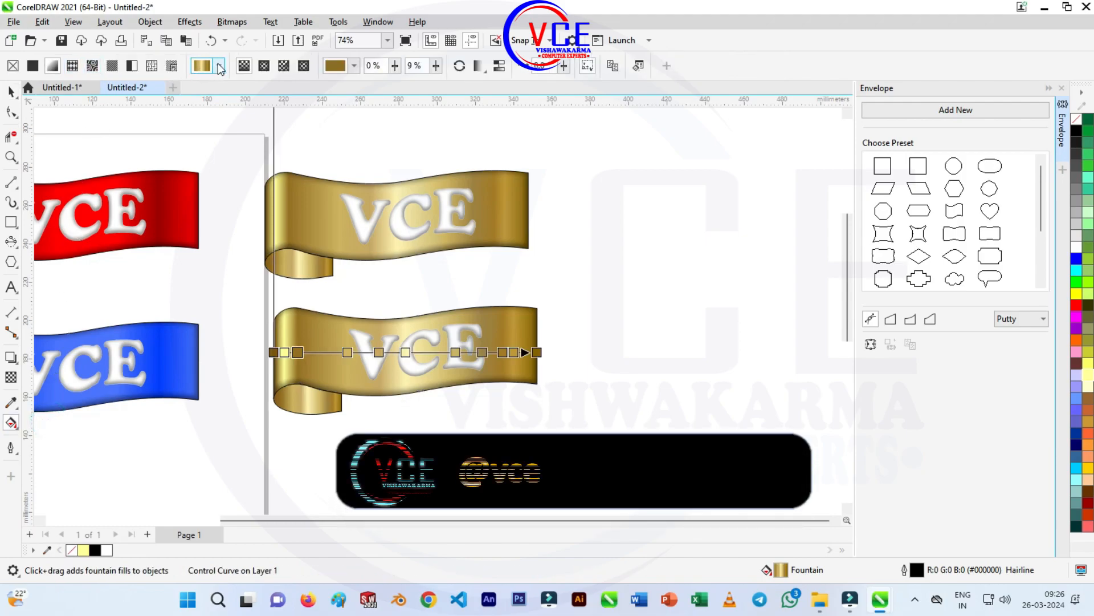
{"action": "left_click", "coordinate": [219, 66]}
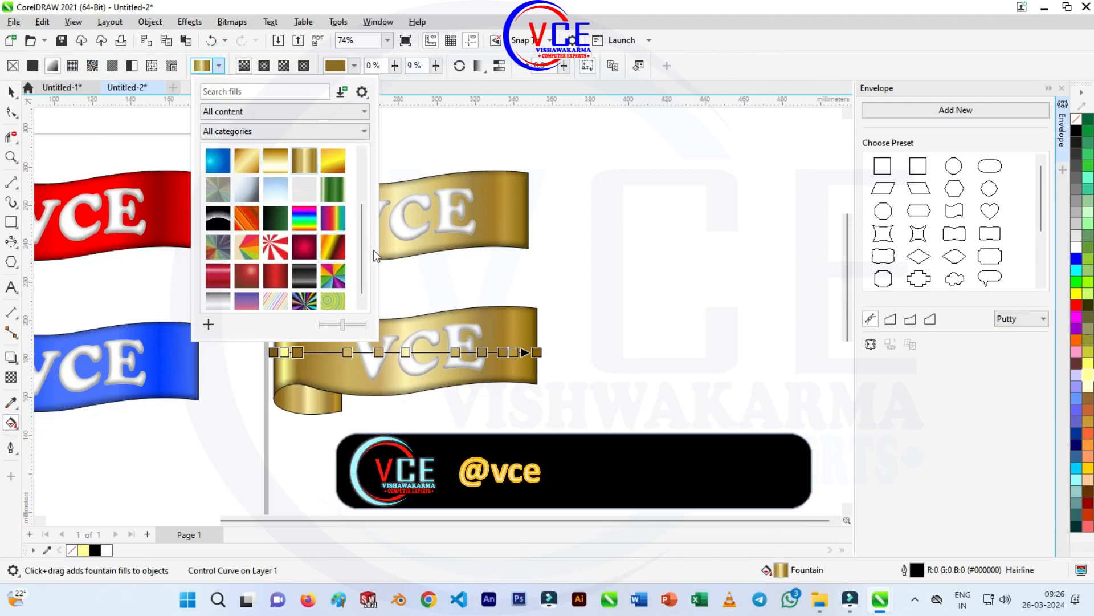
{"action": "scroll", "coordinate": [362, 237], "scroll_direction": "up", "scroll_amount": 3}
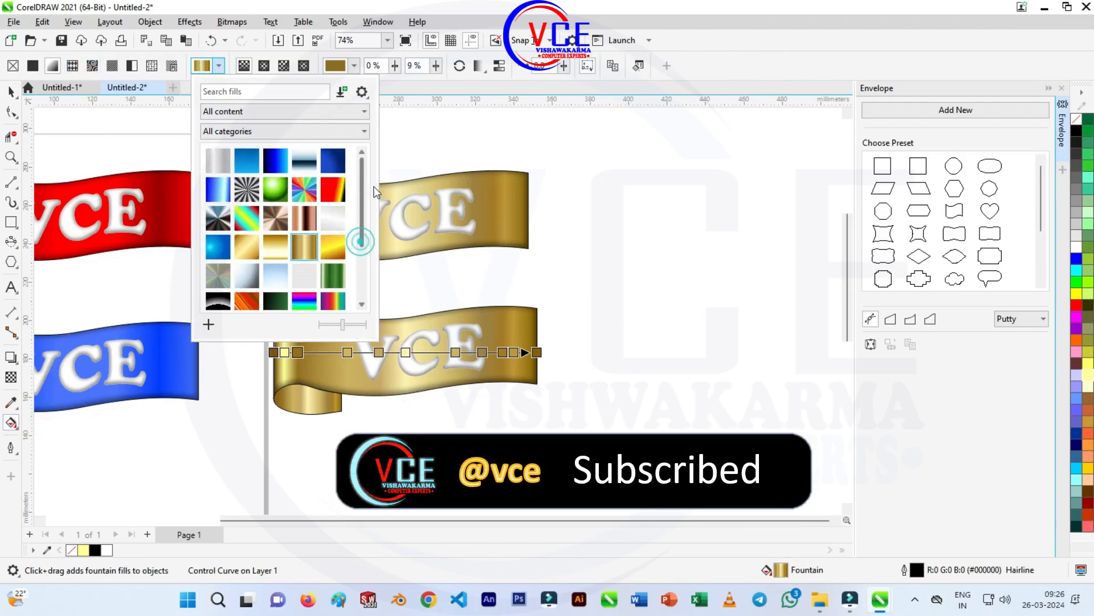
{"action": "left_click", "coordinate": [307, 219]}
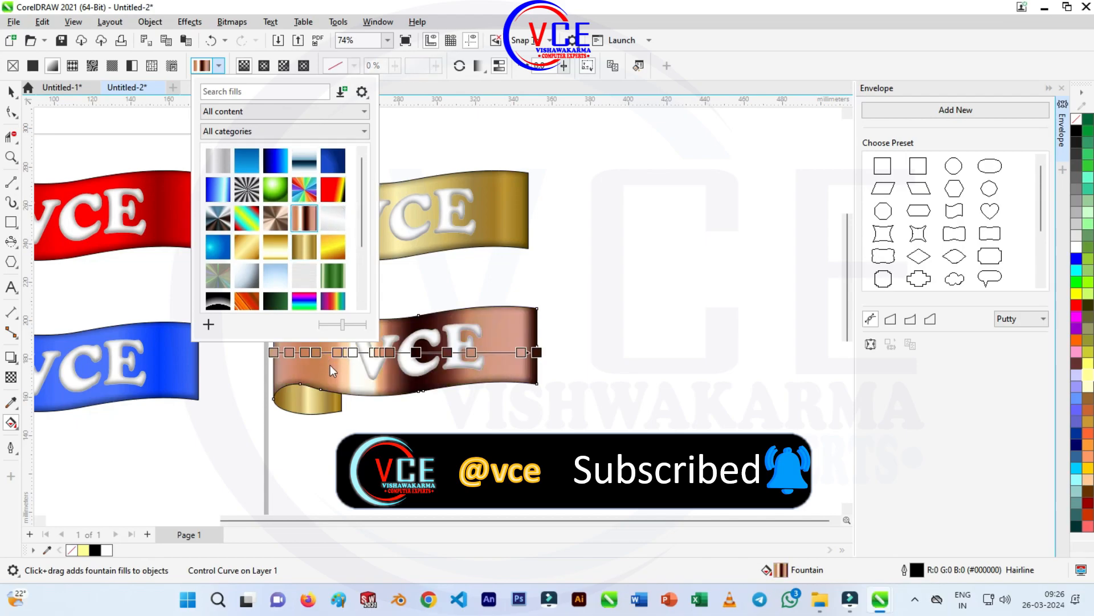
Step: Apply the same copper fountain fill to the folded end of the lower banner copy
{"action": "left_click", "coordinate": [308, 401]}
{"action": "left_click", "coordinate": [307, 404]}
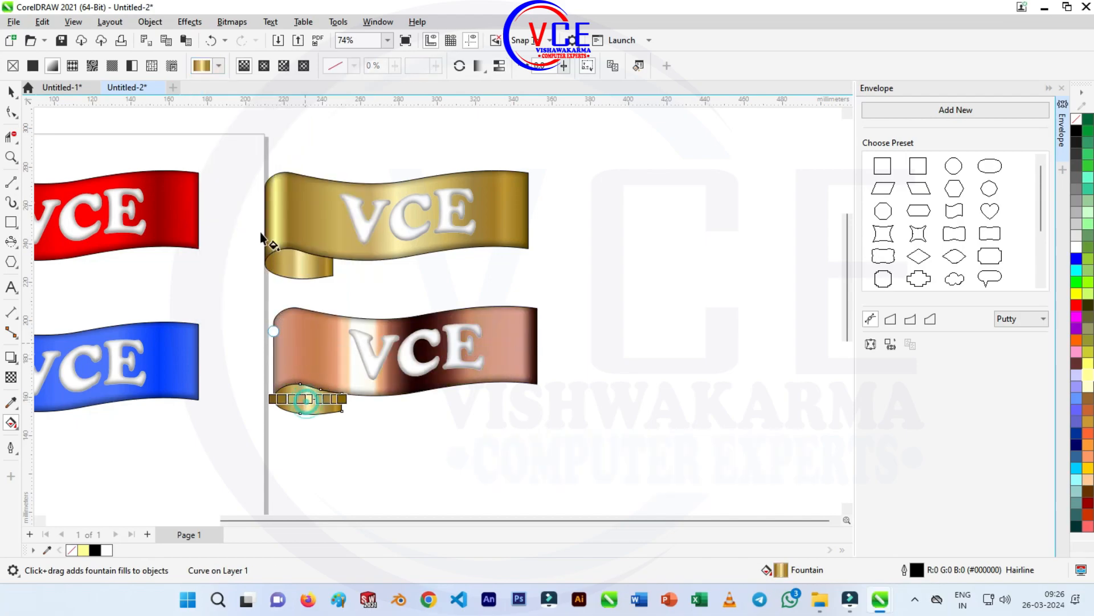
{"action": "left_click", "coordinate": [219, 66]}
{"action": "left_click", "coordinate": [297, 170]}
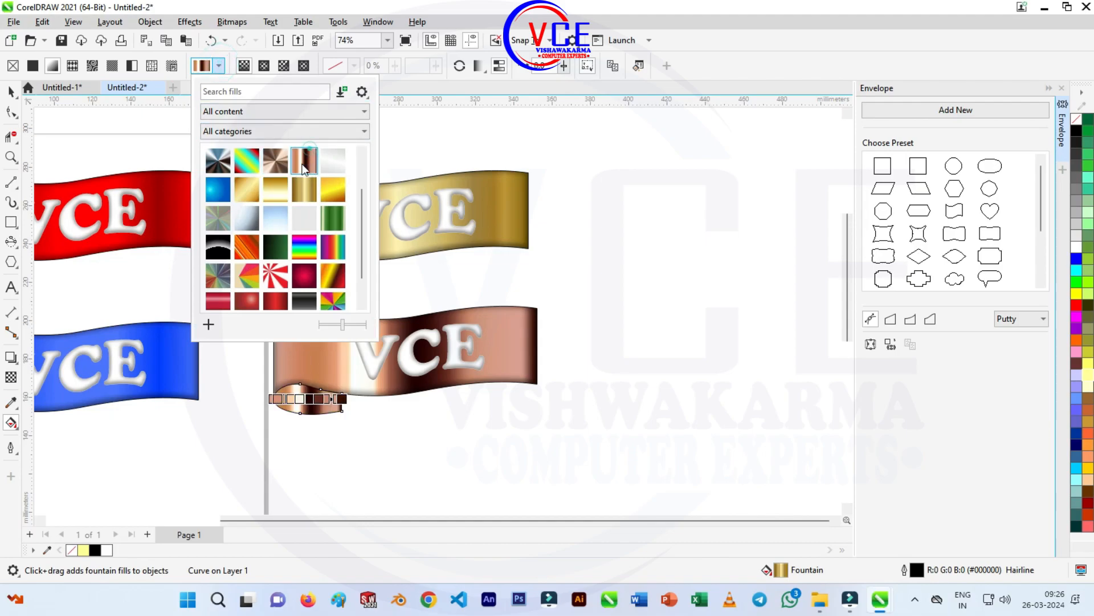
{"action": "left_click", "coordinate": [372, 438]}
Step: Add a white highlight at the fold of the copper ribbon body's gradient and remove the white nodes around the letter V
{"action": "scroll", "coordinate": [332, 365], "scroll_direction": "up", "scroll_amount": 3}
{"action": "left_click", "coordinate": [315, 359]}
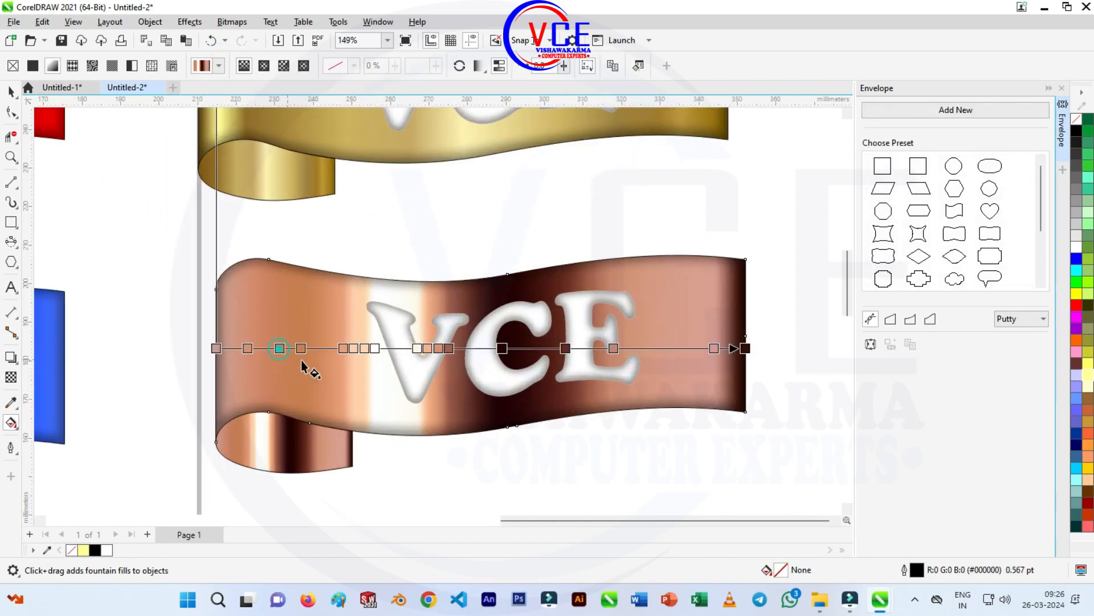
{"action": "left_click_drag", "start_coordinate": [460, 286], "coordinate": [258, 348]}
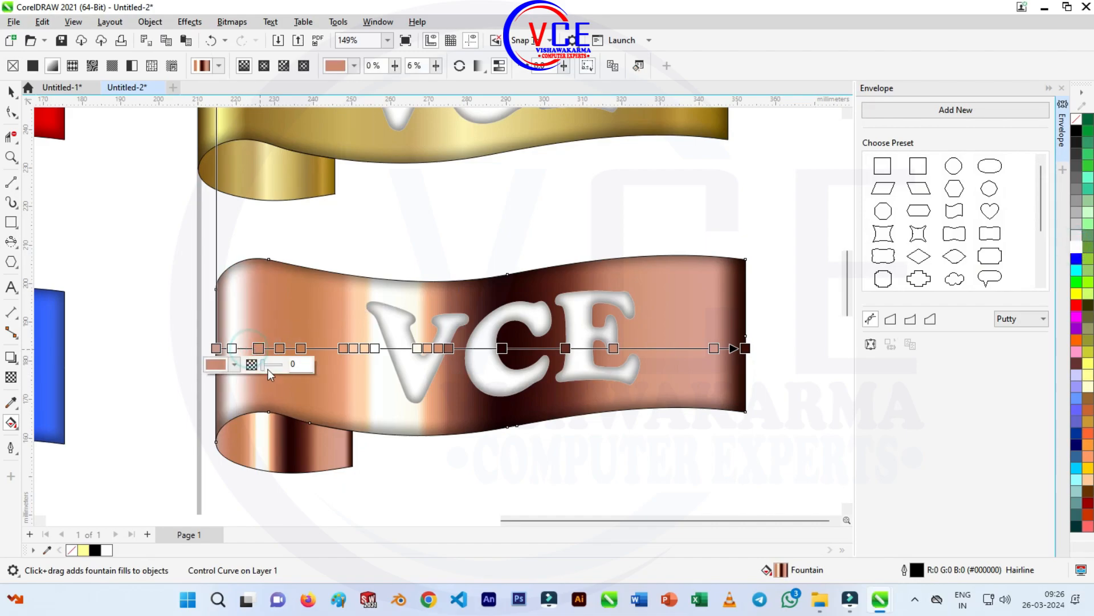
{"action": "left_click", "coordinate": [374, 348]}
{"action": "left_click_drag", "start_coordinate": [384, 419], "coordinate": [420, 395]}
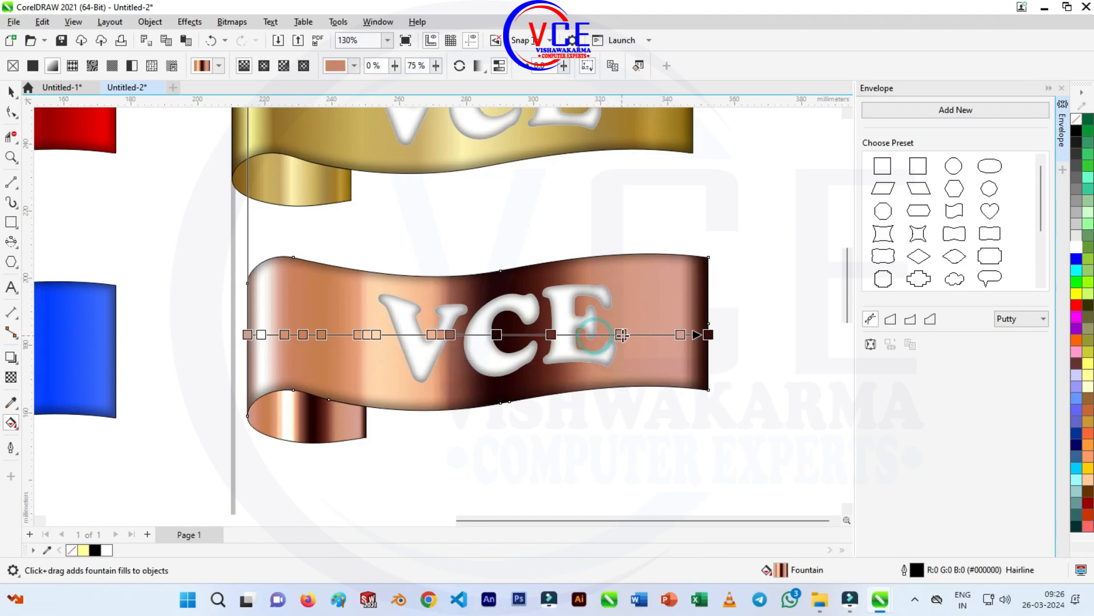
Step: Space out the copper ribbon body's gradient nodes, placing orange at 21%, peach at 32%, near-black at 57% and red-brown at 69%
{"action": "left_click_drag", "start_coordinate": [623, 335], "coordinate": [627, 335]}
{"action": "left_click_drag", "start_coordinate": [549, 335], "coordinate": [565, 335]}
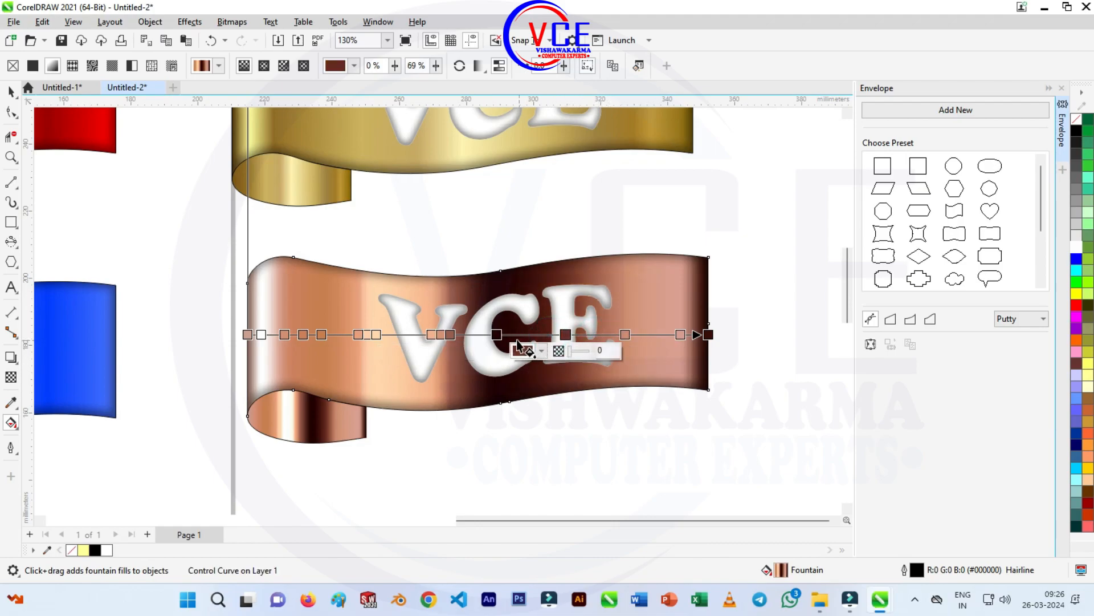
{"action": "left_click_drag", "start_coordinate": [497, 334], "coordinate": [510, 334]}
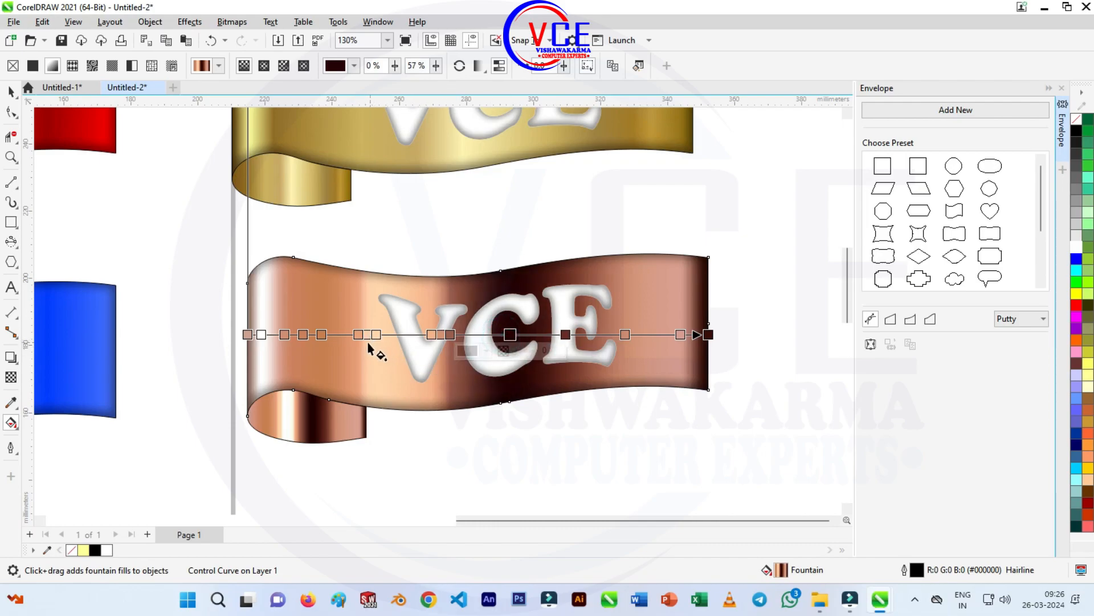
{"action": "left_click", "coordinate": [376, 335]}
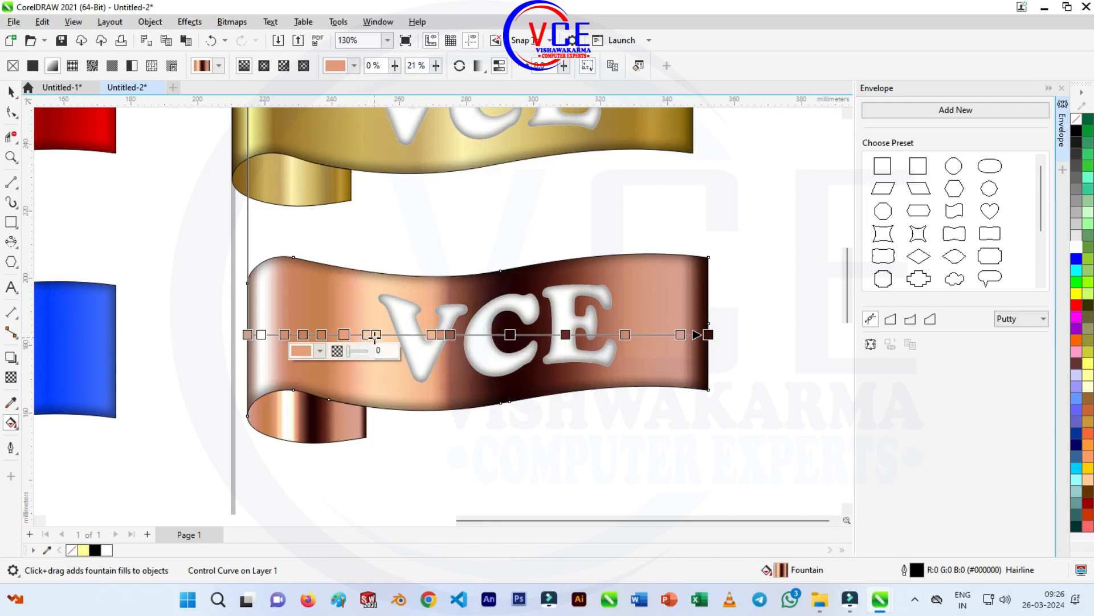
{"action": "left_click_drag", "start_coordinate": [376, 335], "coordinate": [386, 334]}
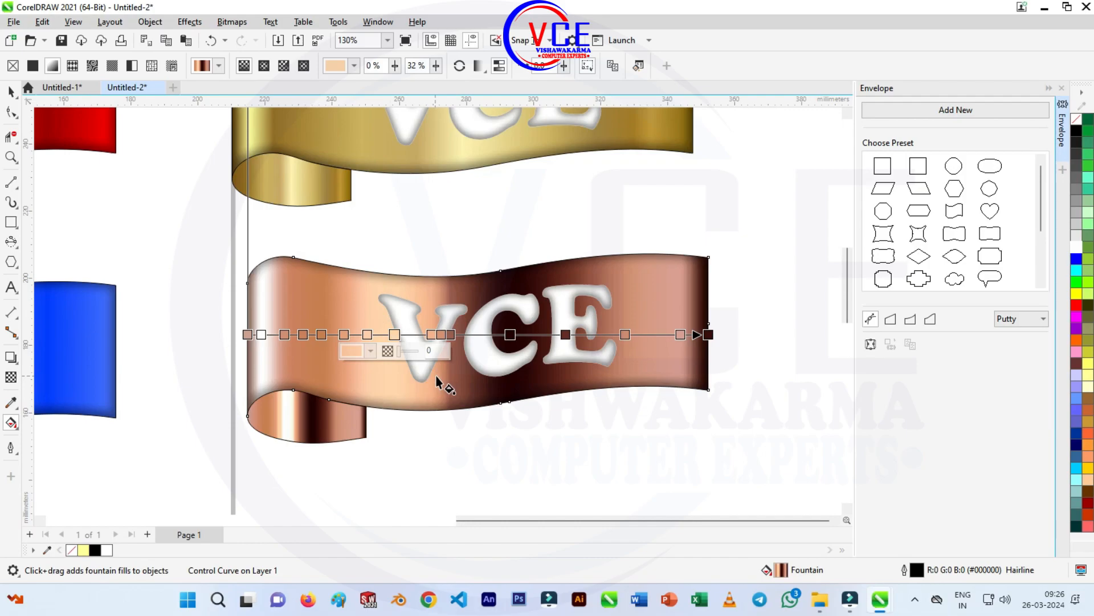
Step: Thin out and reposition the crowded orange and peach nodes before the highlight in the copper folded end's gradient
{"action": "scroll", "coordinate": [443, 269], "scroll_direction": "down", "scroll_amount": 1}
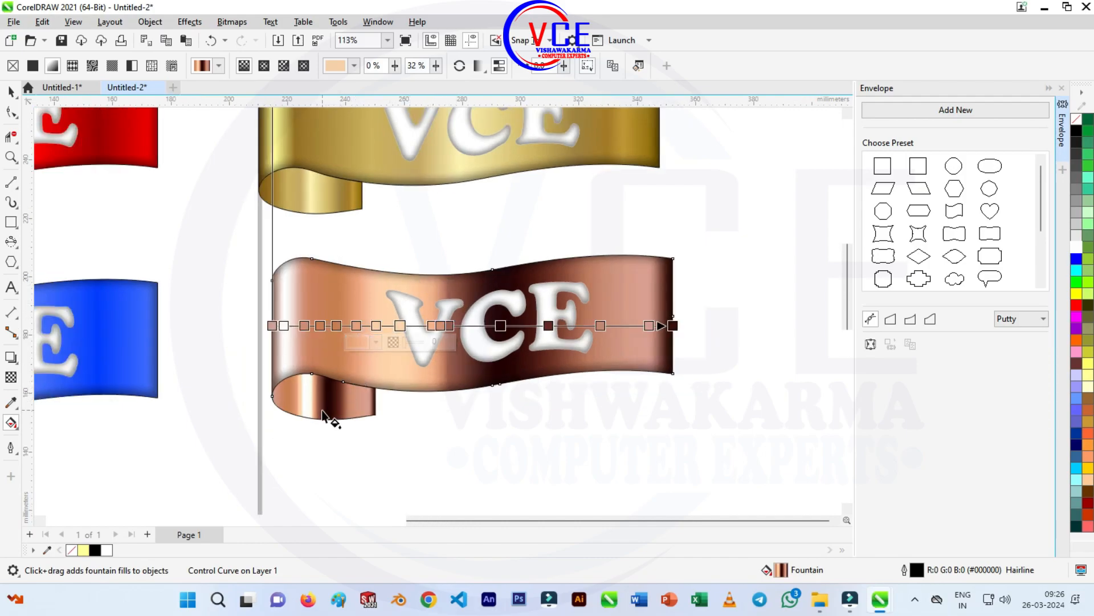
{"action": "left_click", "coordinate": [320, 411]}
{"action": "scroll", "coordinate": [311, 414], "scroll_direction": "up", "scroll_amount": 3}
{"action": "scroll", "coordinate": [297, 399], "scroll_direction": "up", "scroll_amount": 3}
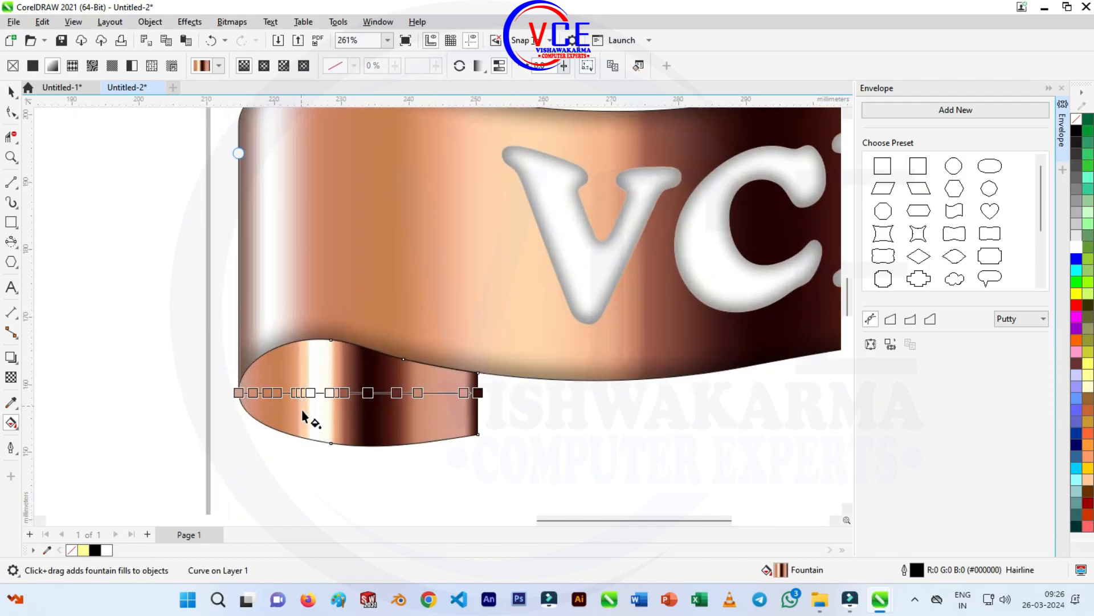
{"action": "left_click", "coordinate": [275, 393]}
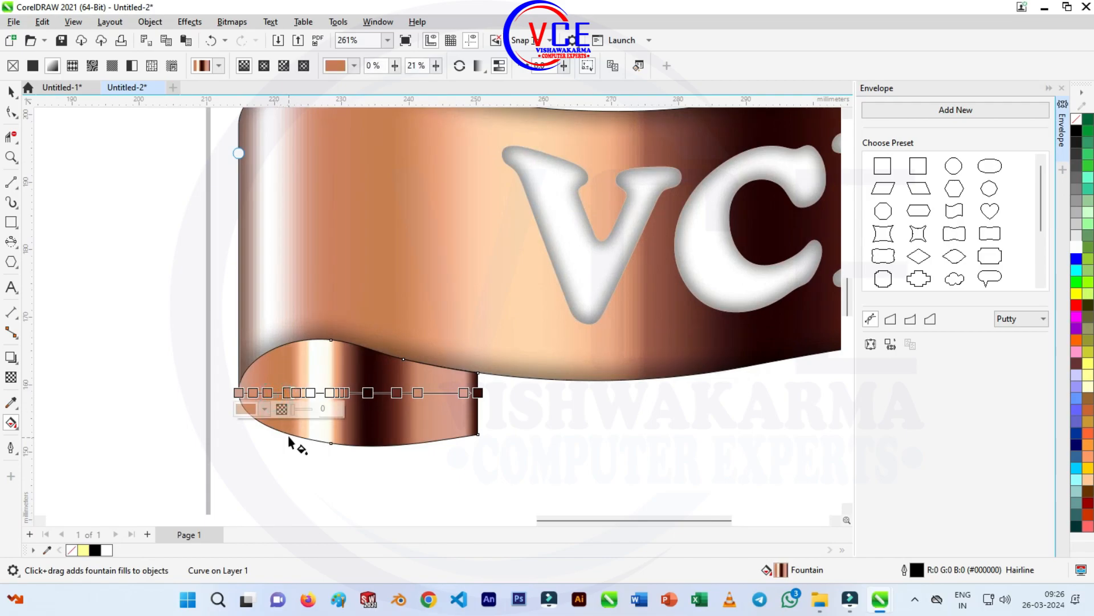
{"action": "mouse_move", "coordinate": [287, 392]}
{"action": "left_mouse_down"}
{"action": "mouse_move", "coordinate": [296, 393]}
{"action": "mouse_move", "coordinate": [274, 393]}
{"action": "mouse_move", "coordinate": [303, 395]}
{"action": "left_mouse_up"}
{"action": "key", "text": "Delete"}
Step: Narrow the folded end's highlight by deleting the cream node beside the white one, shift its gradient slightly outward and deselect it
{"action": "left_click", "coordinate": [329, 393]}
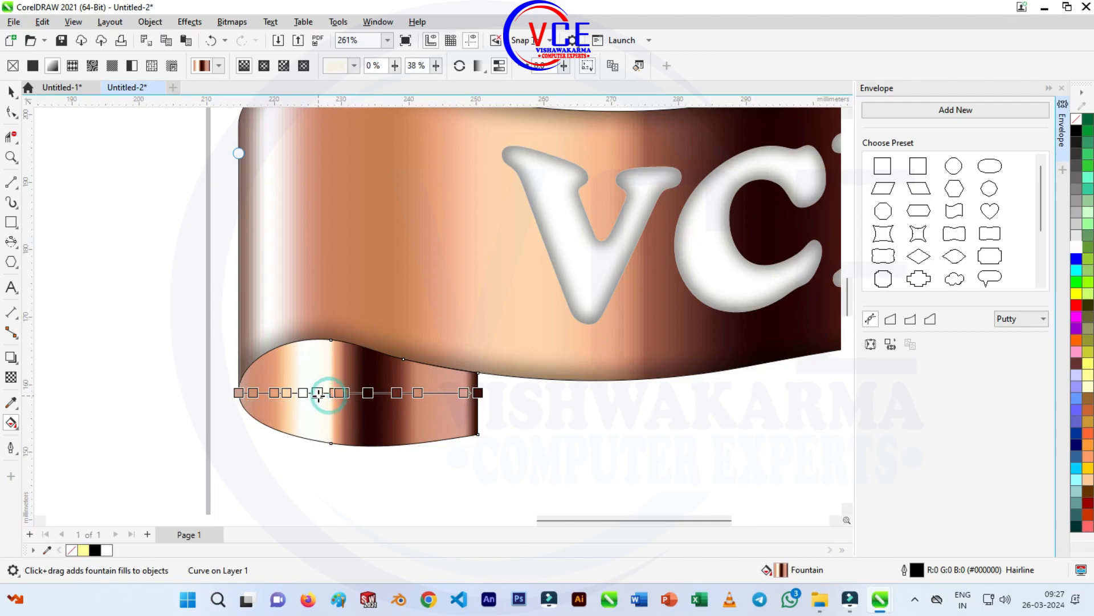
{"action": "left_click", "coordinate": [318, 393]}
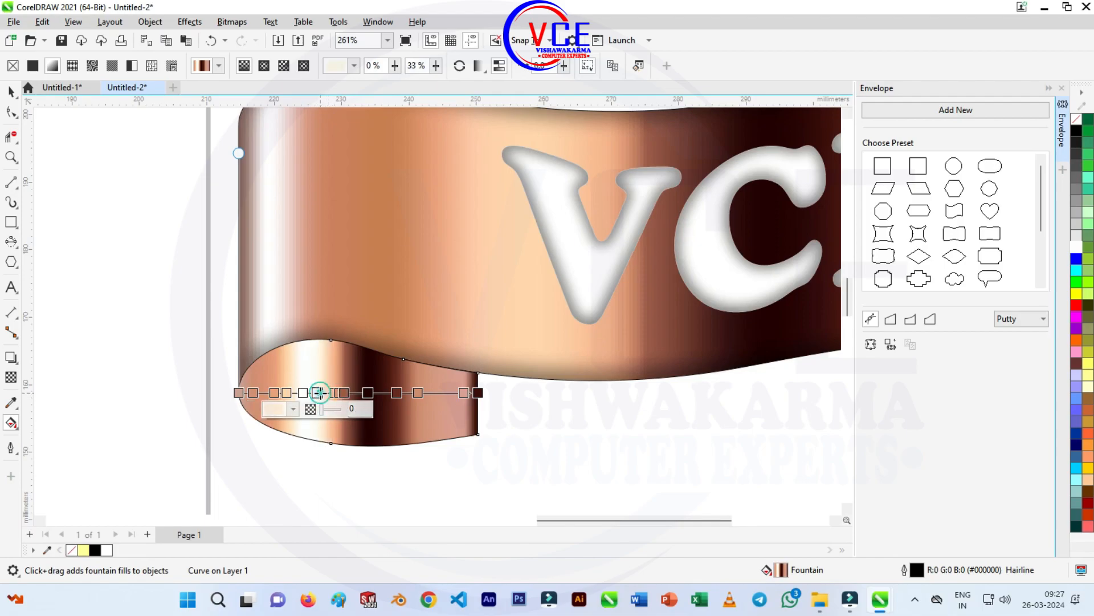
{"action": "double_click", "coordinate": [319, 393]}
{"action": "left_click_drag", "start_coordinate": [329, 392], "coordinate": [324, 394]}
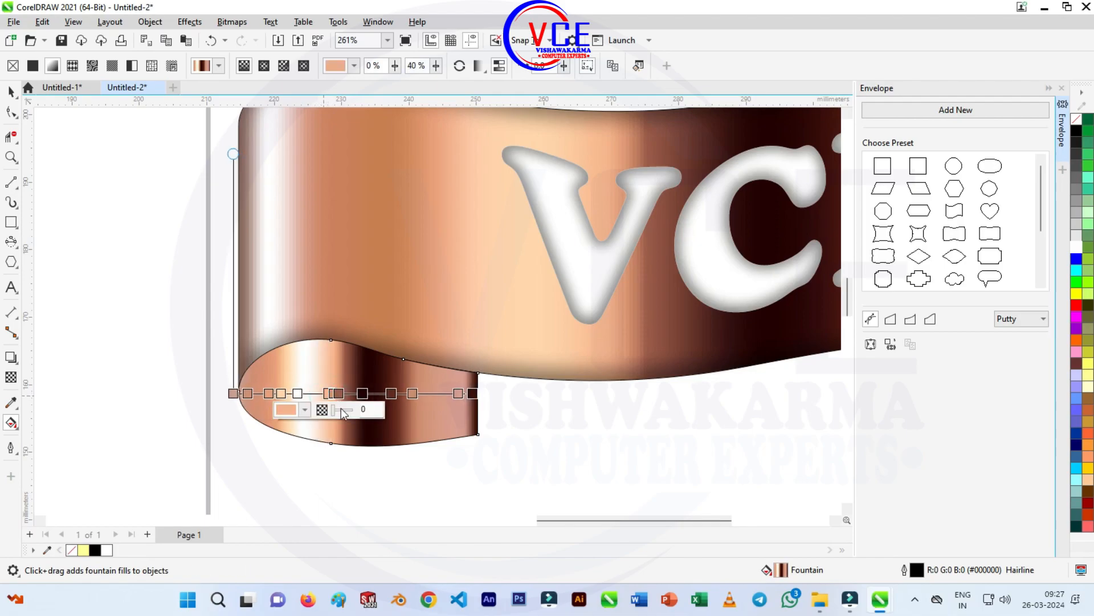
{"action": "left_click", "coordinate": [341, 447]}
Step: Draw a rectangle about 332 × 170 mm around all four banners and fill it with black
{"action": "scroll", "coordinate": [220, 364], "scroll_direction": "down", "scroll_amount": 6}
{"action": "scroll", "coordinate": [510, 329], "scroll_direction": "down", "scroll_amount": 1}
{"action": "scroll", "coordinate": [516, 305], "scroll_direction": "down", "scroll_amount": 1}
{"action": "scroll", "coordinate": [293, 269], "scroll_direction": "up", "scroll_amount": 2}
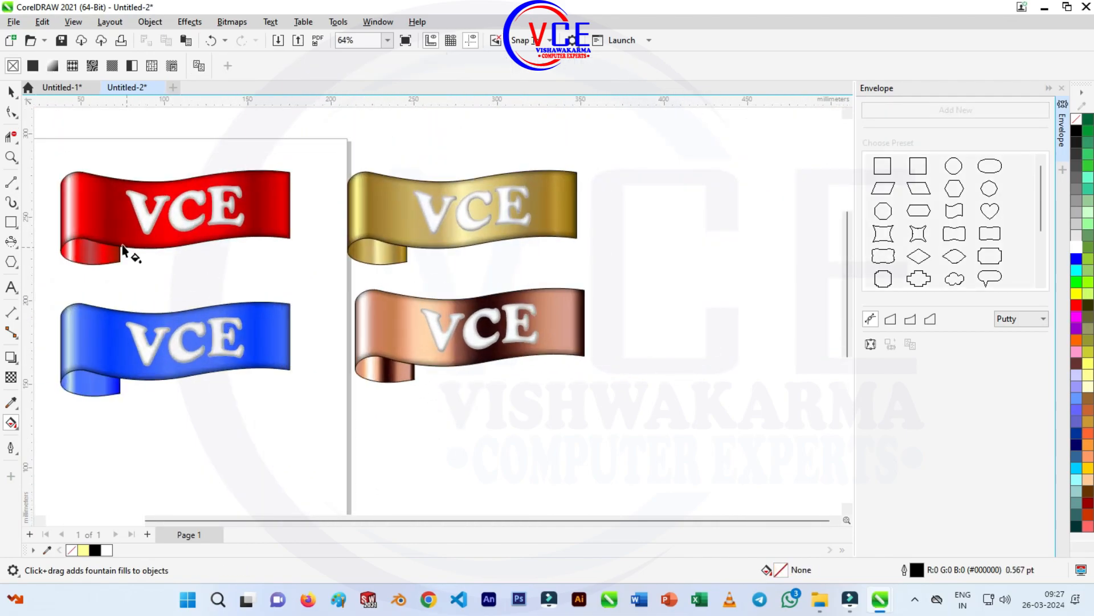
{"action": "key", "text": "F6"}
{"action": "left_click_drag", "start_coordinate": [51, 139], "coordinate": [602, 421]}
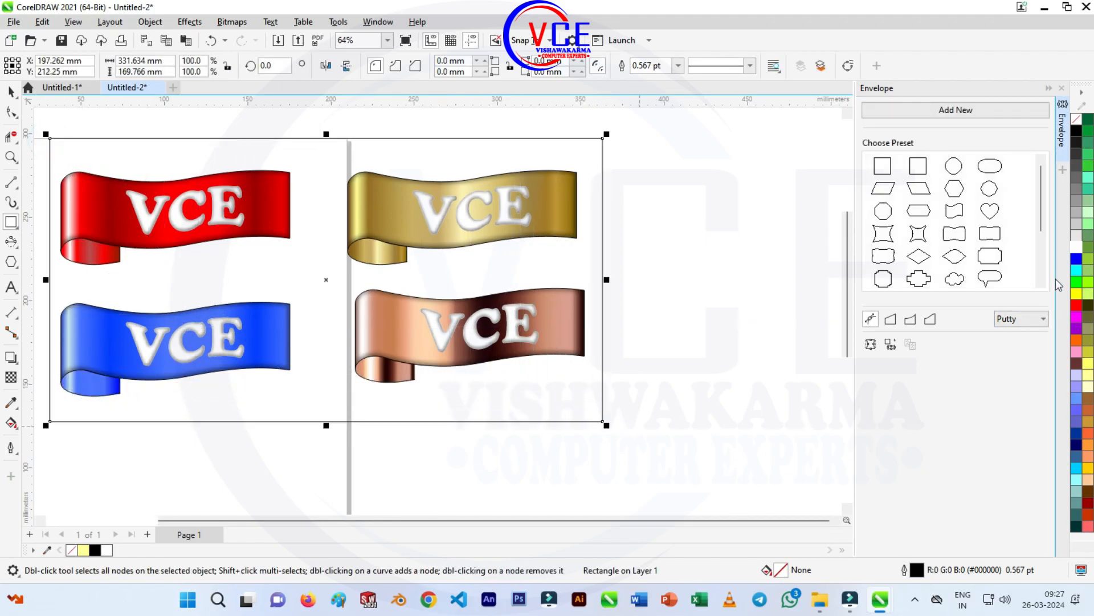
{"action": "left_click", "coordinate": [1077, 133]}
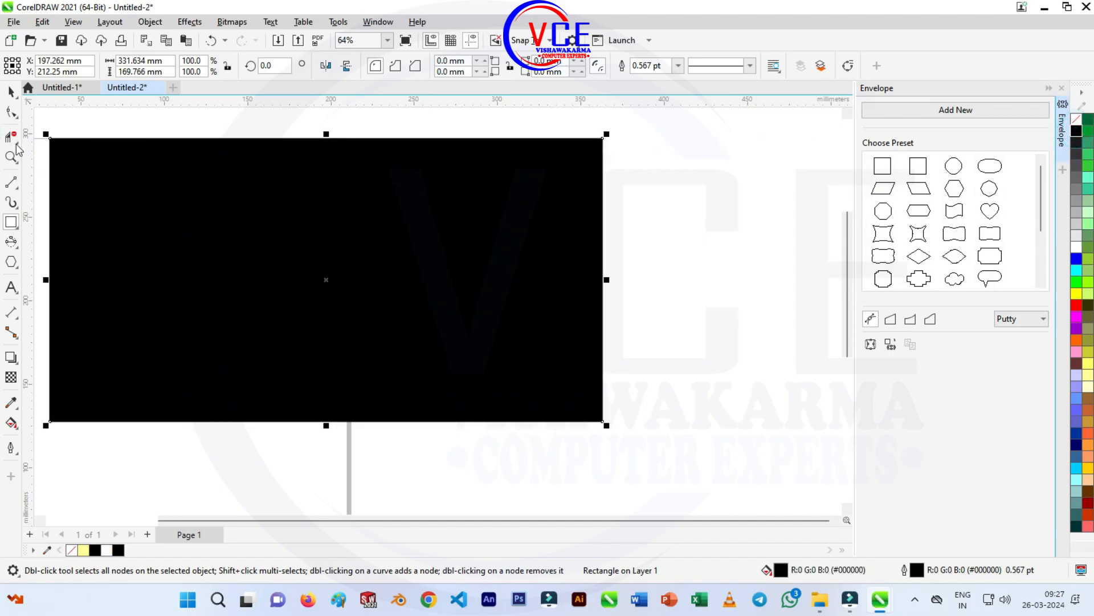
Step: Send the black rectangle behind all four banners as their background
{"action": "right_click", "coordinate": [221, 194]}
{"action": "left_click", "coordinate": [308, 287]}
{"action": "left_click", "coordinate": [462, 305]}
{"action": "scroll", "coordinate": [736, 206], "scroll_direction": "down", "scroll_amount": 2}
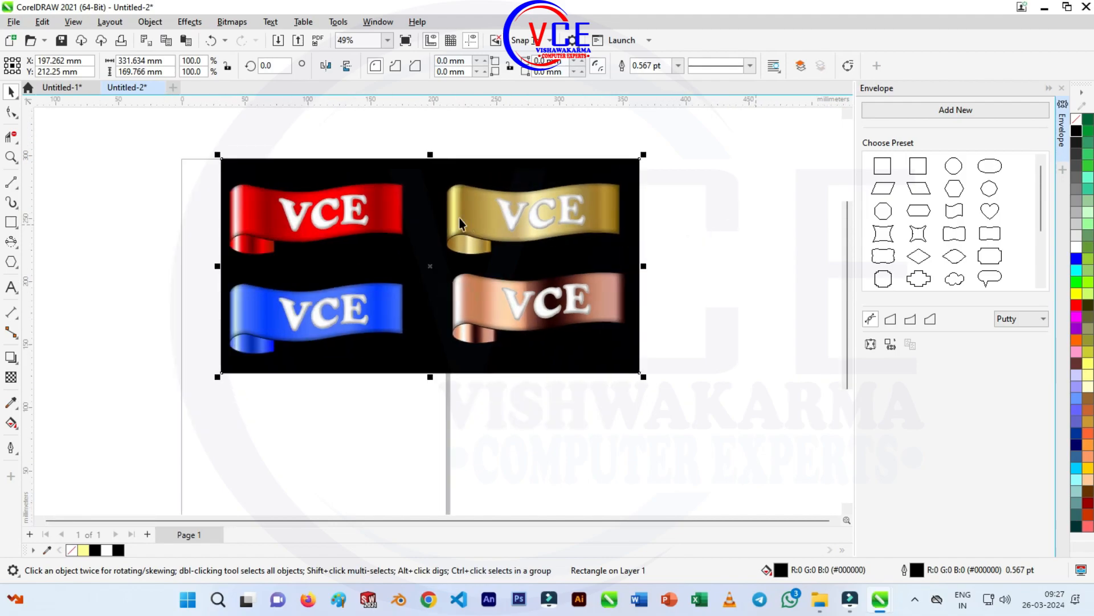
{"action": "scroll", "coordinate": [439, 244], "scroll_direction": "up", "scroll_amount": 1}
{"action": "scroll", "coordinate": [439, 244], "scroll_direction": "up", "scroll_amount": 1}
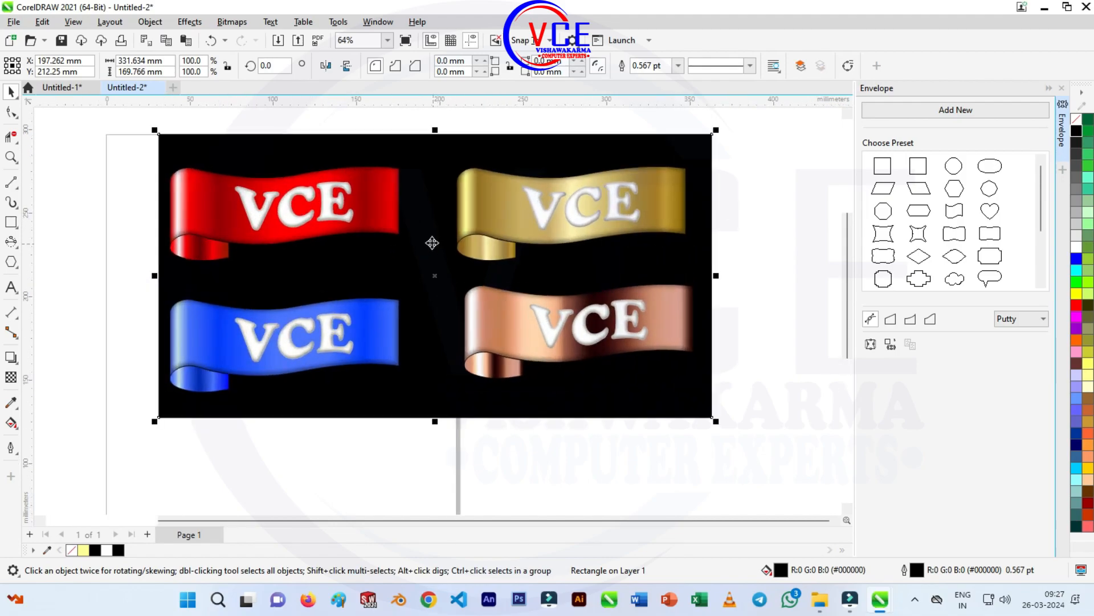
{"action": "scroll", "coordinate": [399, 187], "scroll_direction": "up", "scroll_amount": 2}
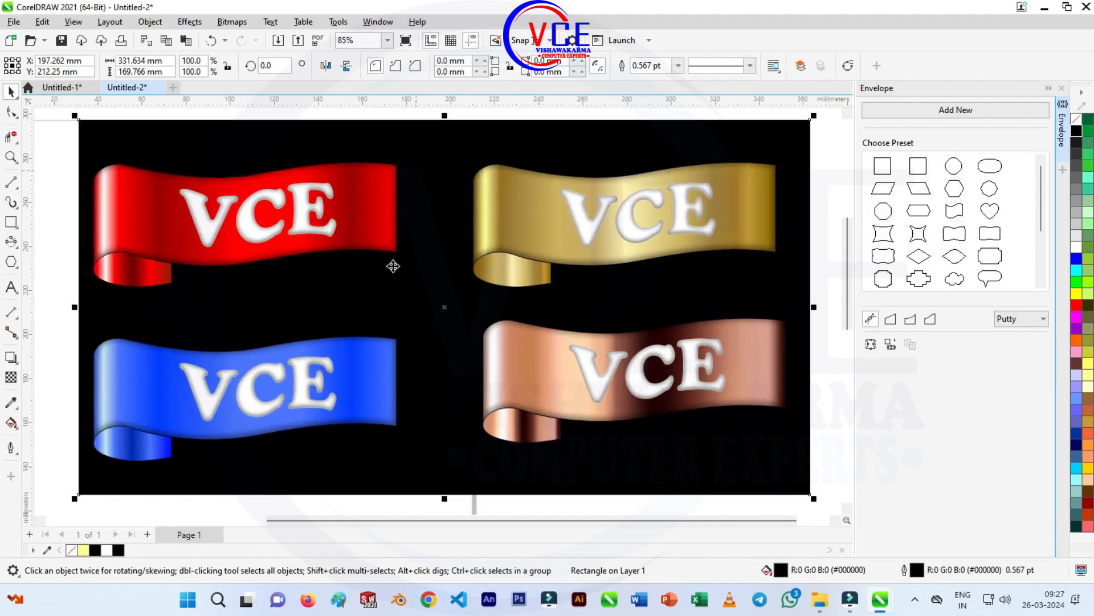